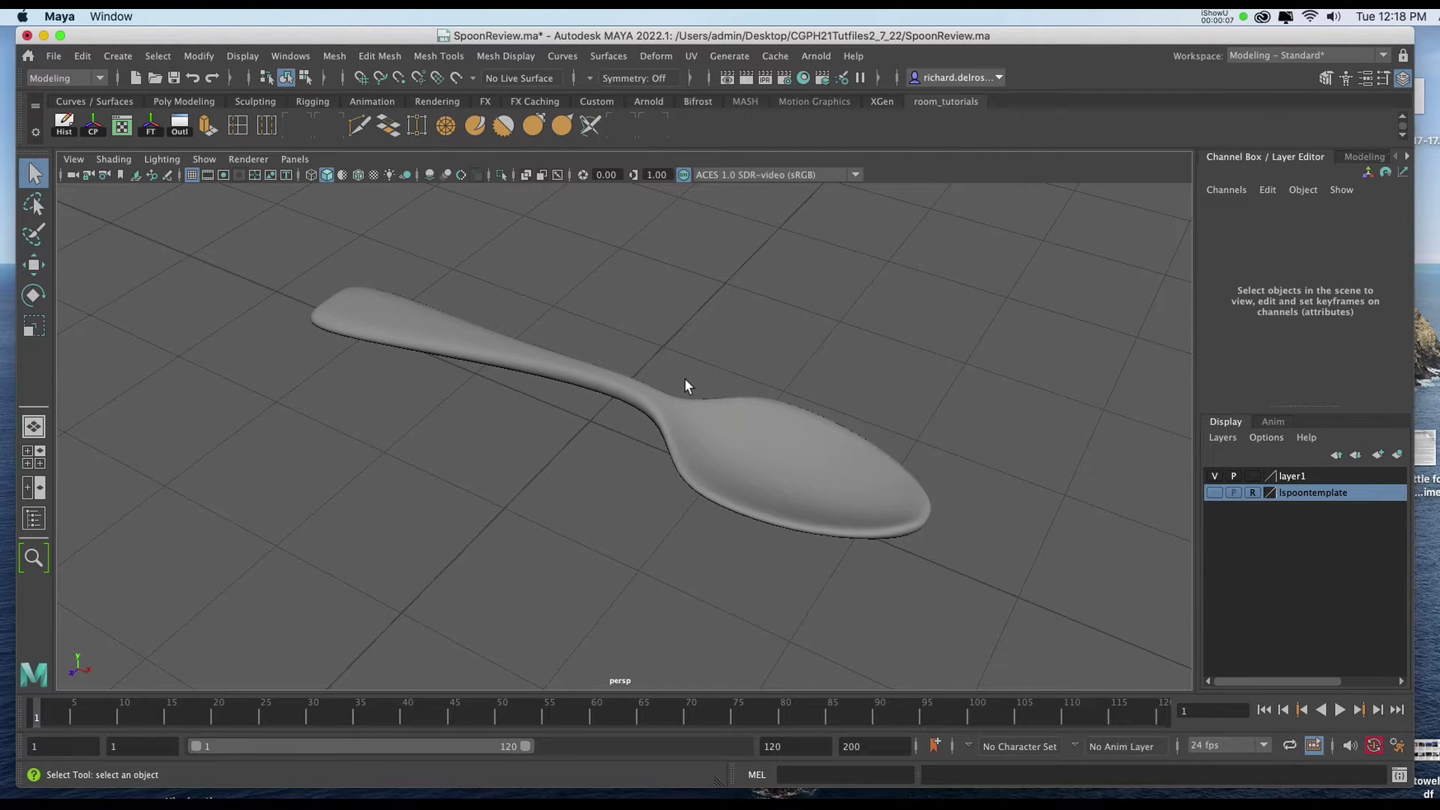
Show the spoon template layer and hide layer1 so only the reference image plane is displayed
{"action": "left_click", "coordinate": [1214, 492]}
{"action": "left_click", "coordinate": [1215, 476]}
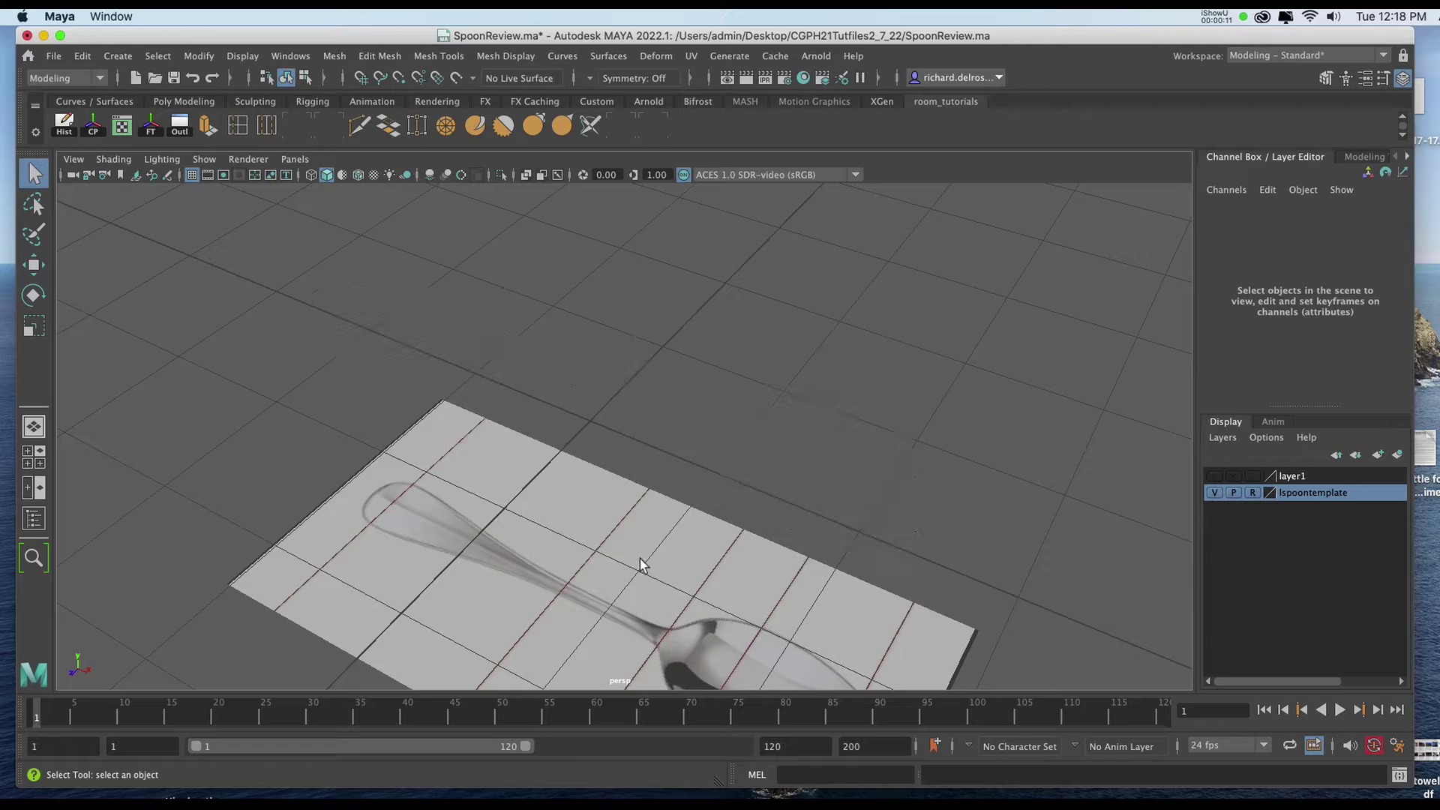
{"action": "left_click_drag", "start_coordinate": [641, 564], "coordinate": [670, 352], "text": "alt"}
{"action": "key", "text": "w"}
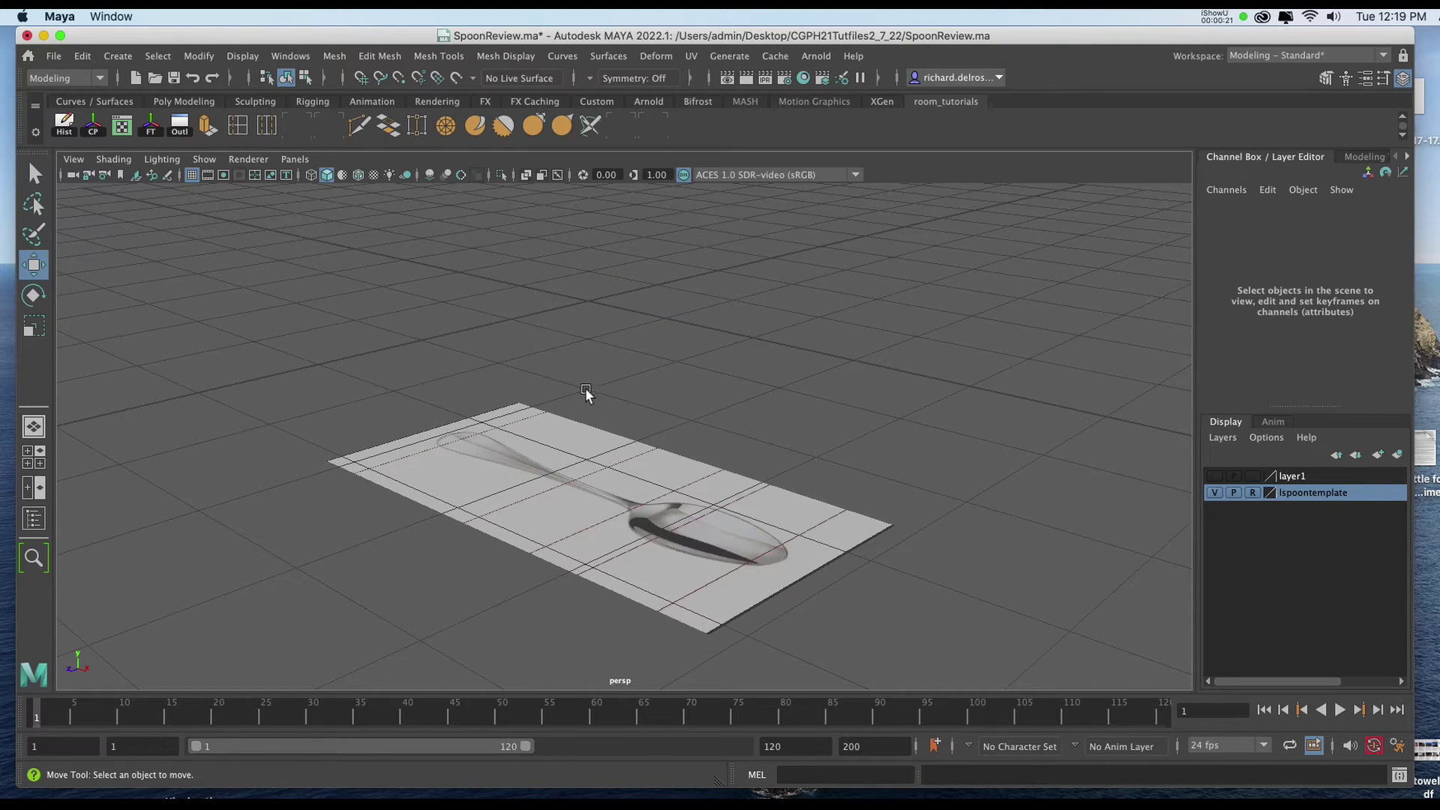
{"action": "left_click_drag", "start_coordinate": [586, 391], "coordinate": [753, 344], "text": "alt"}
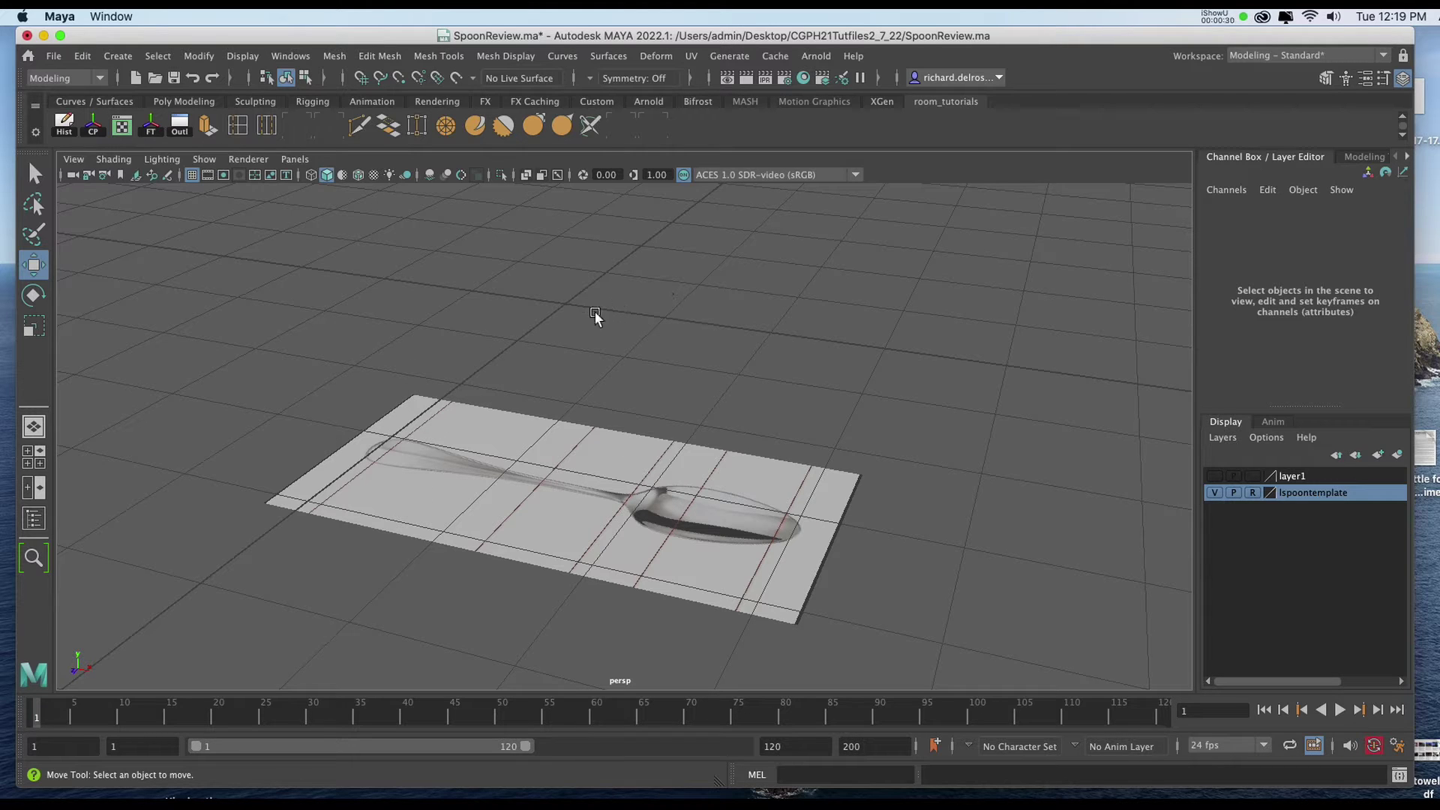
Draw the base of a polygon cube in the top view, covering the spoon's handle from its end to the neck guide line
{"action": "key", "text": "space"}
{"action": "key", "text": "space"}
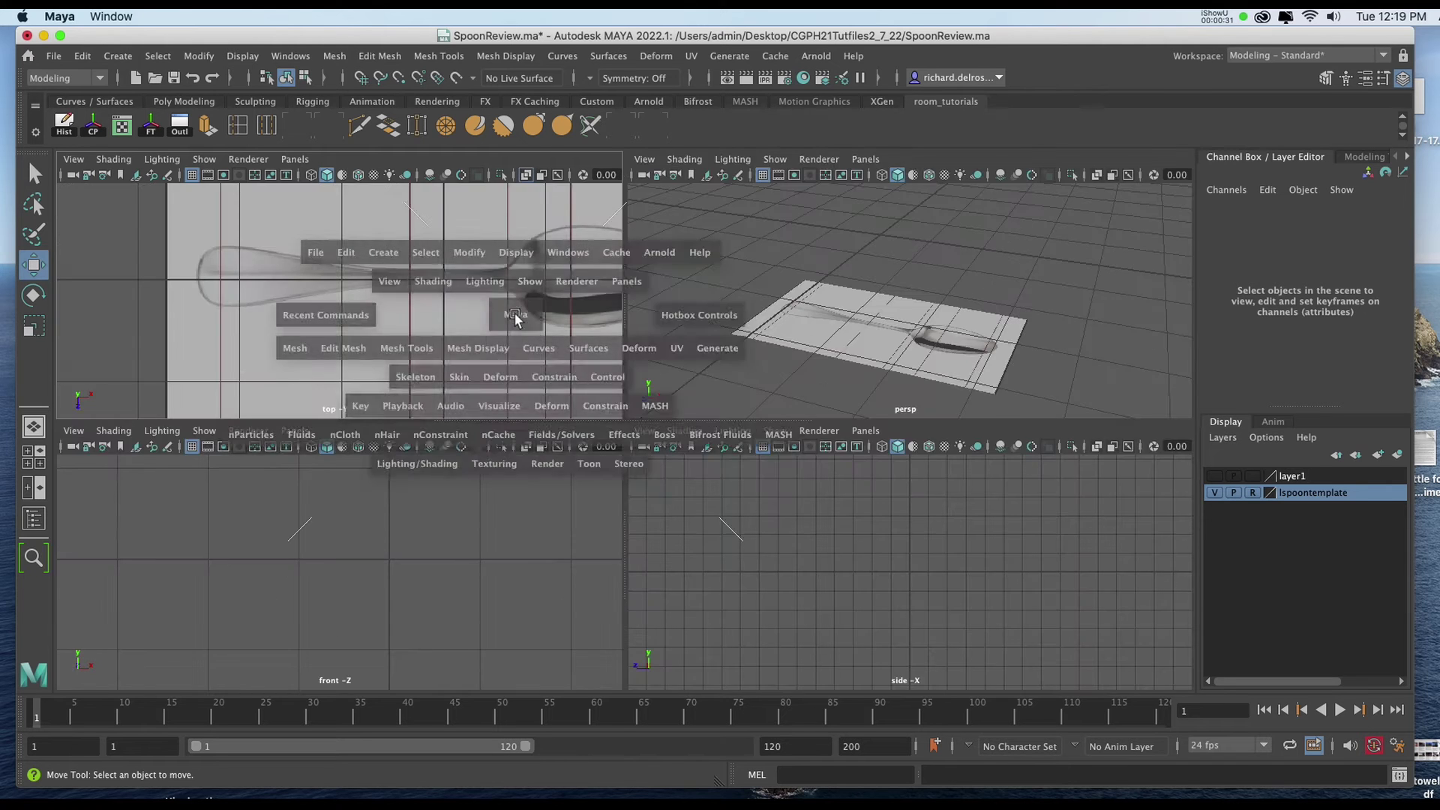
{"action": "scroll", "coordinate": [593, 360], "scroll_direction": "down", "scroll_amount": 5}
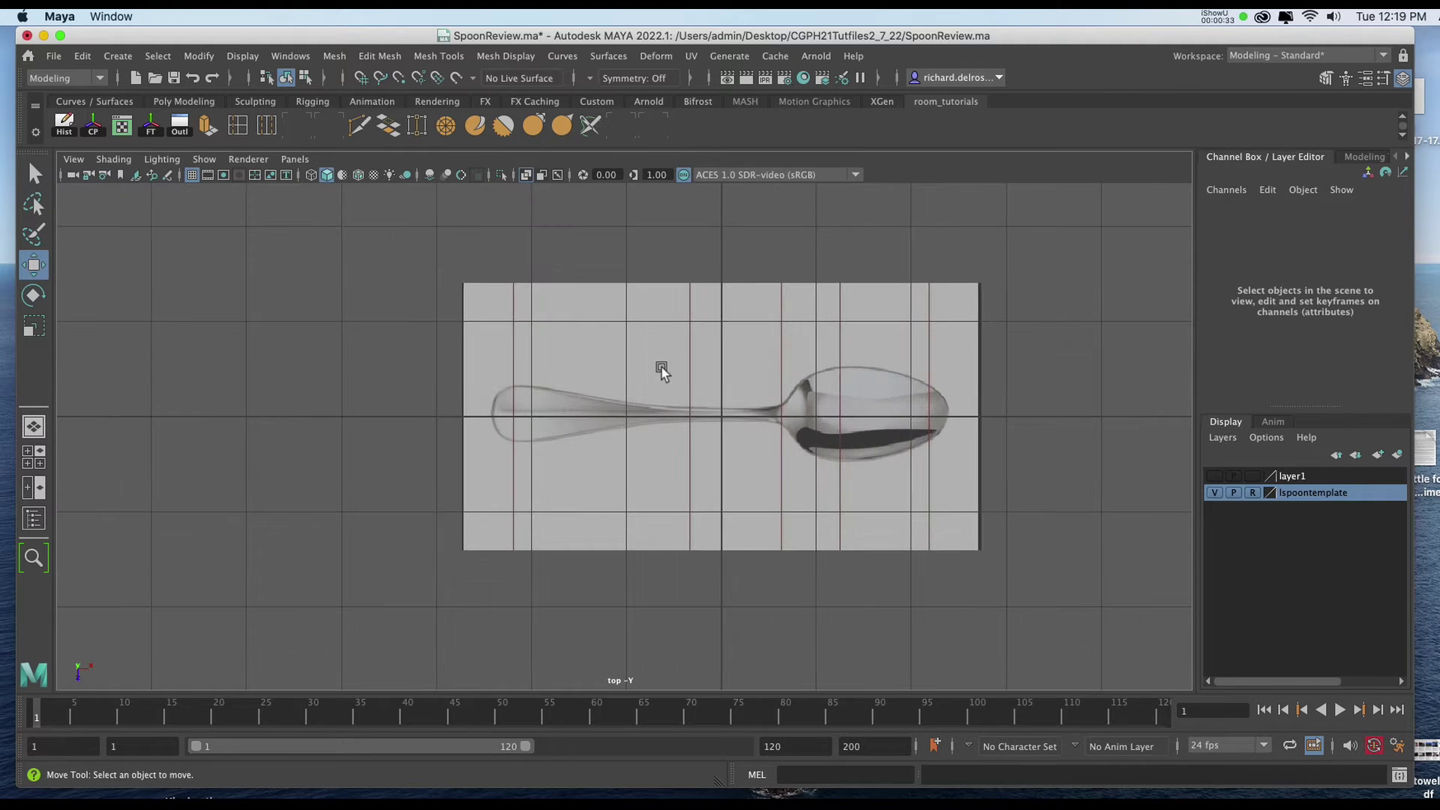
{"action": "key", "text": "space"}
{"action": "left_click", "coordinate": [402, 270]}
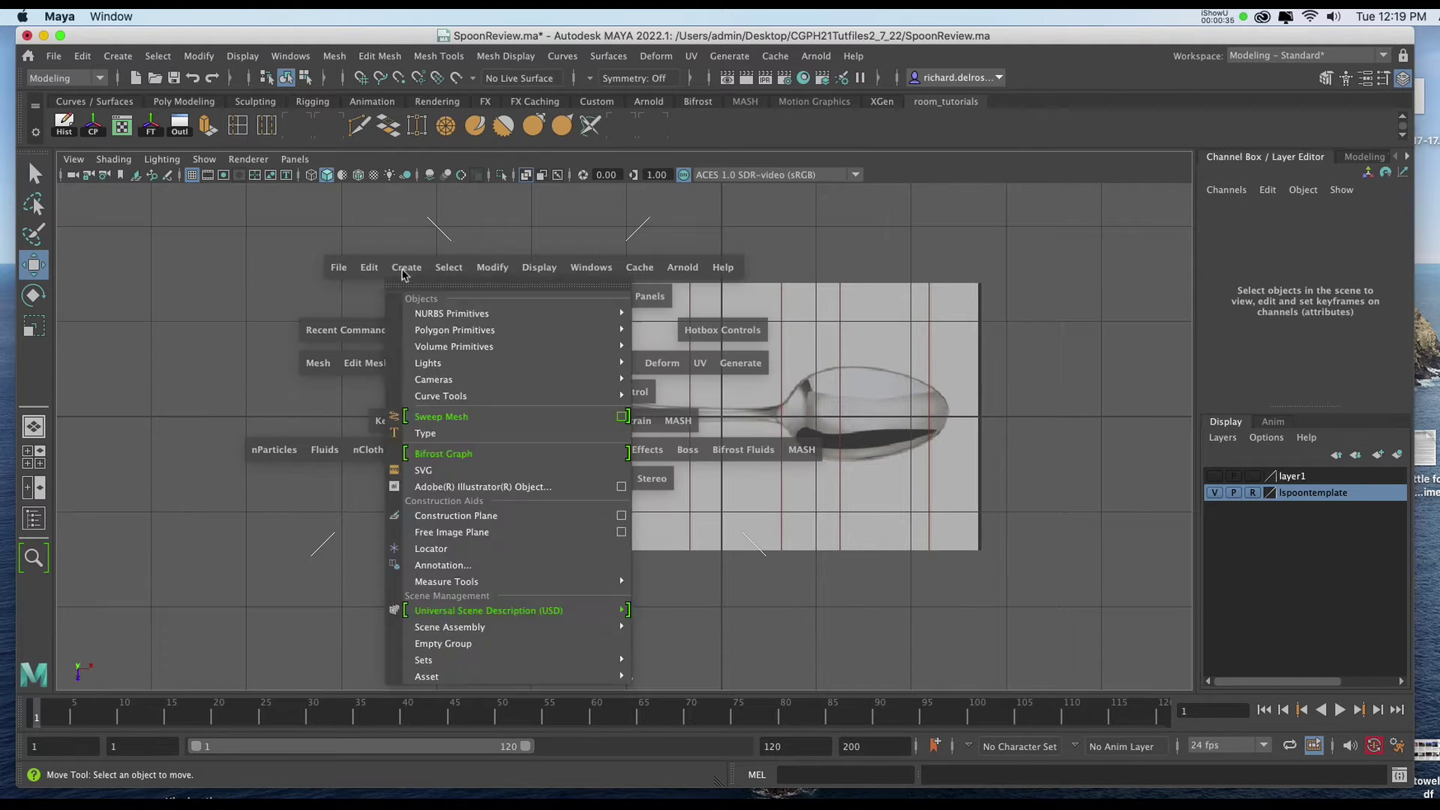
{"action": "mouse_move", "coordinate": [435, 330]}
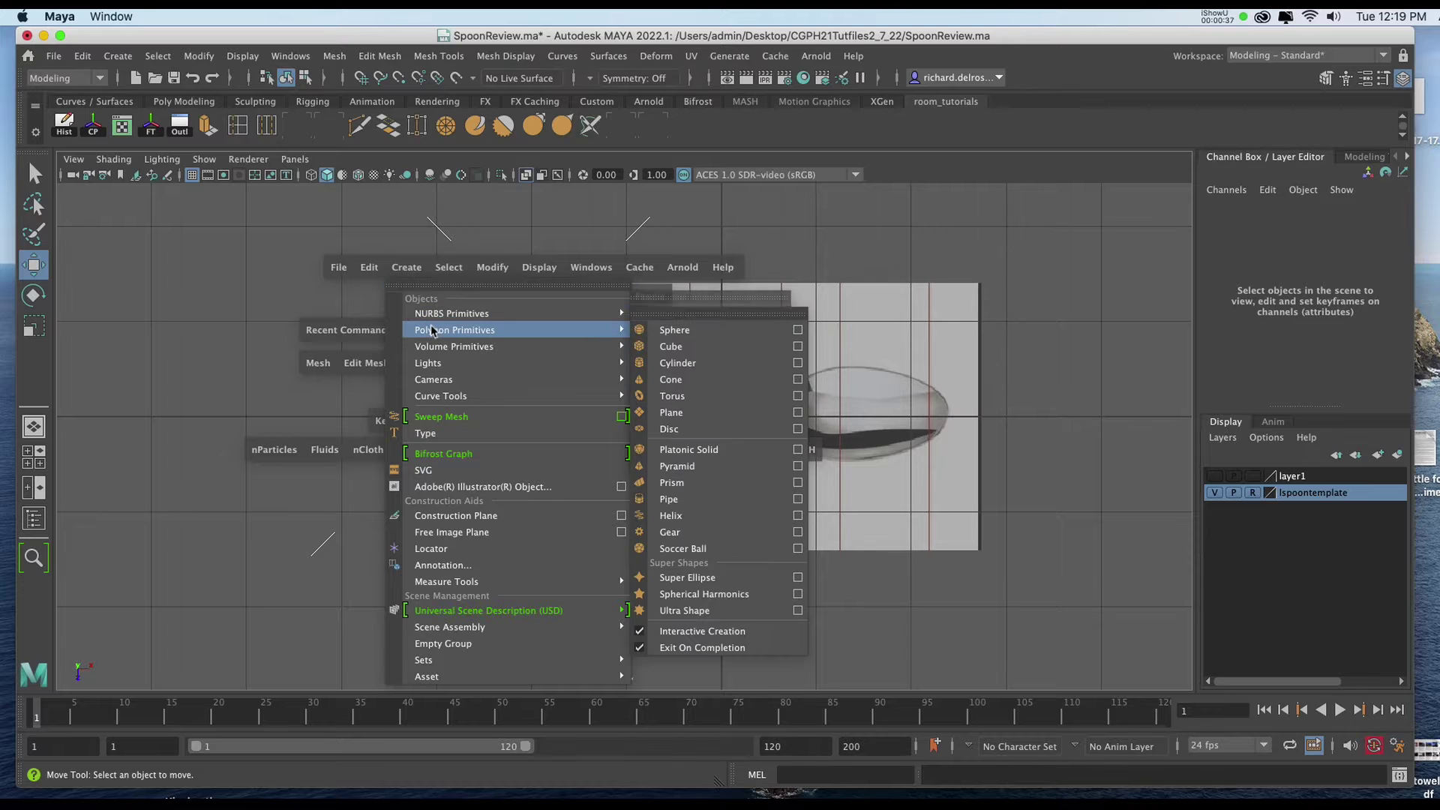
{"action": "left_click", "coordinate": [666, 349]}
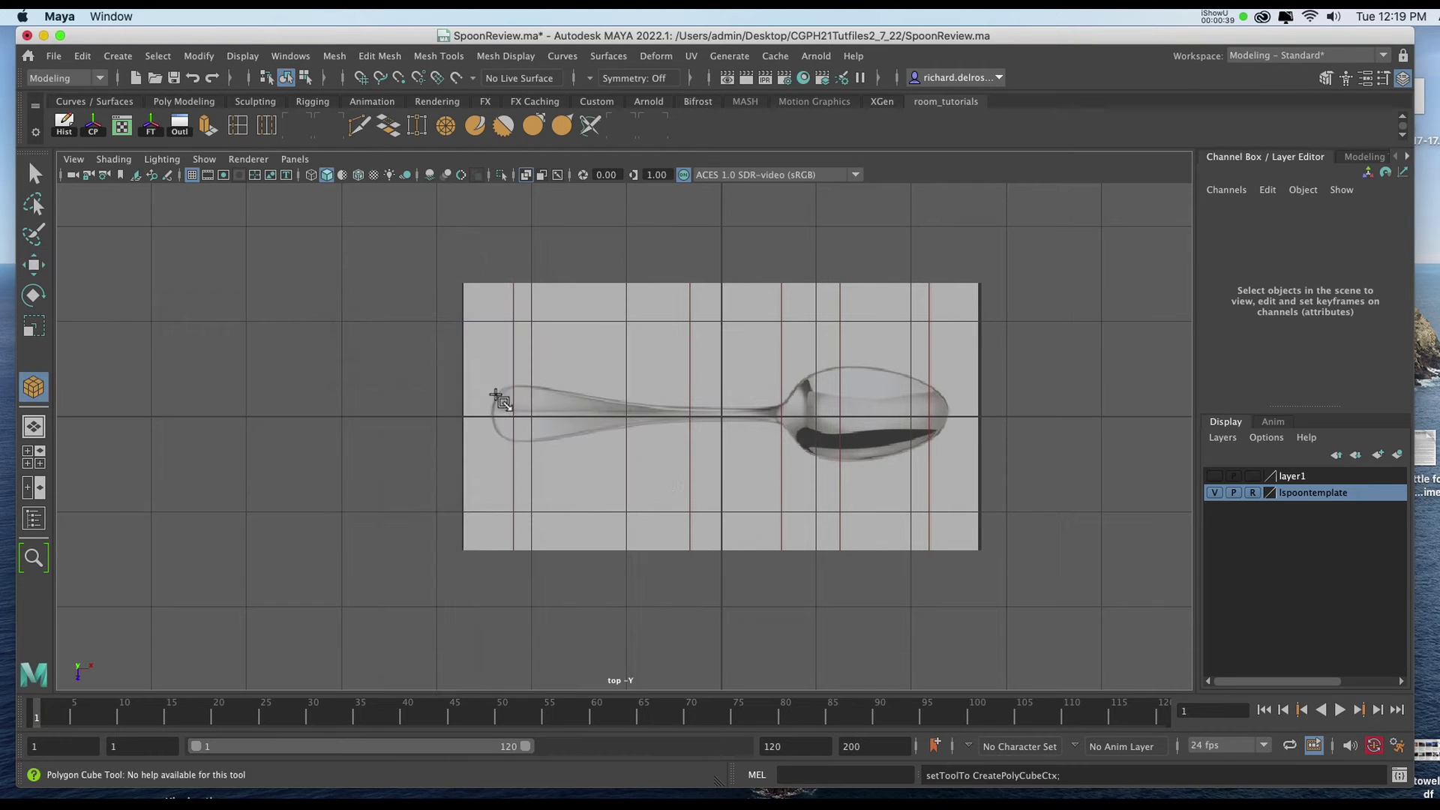
{"action": "left_click_drag", "start_coordinate": [492, 385], "coordinate": [781, 445]}
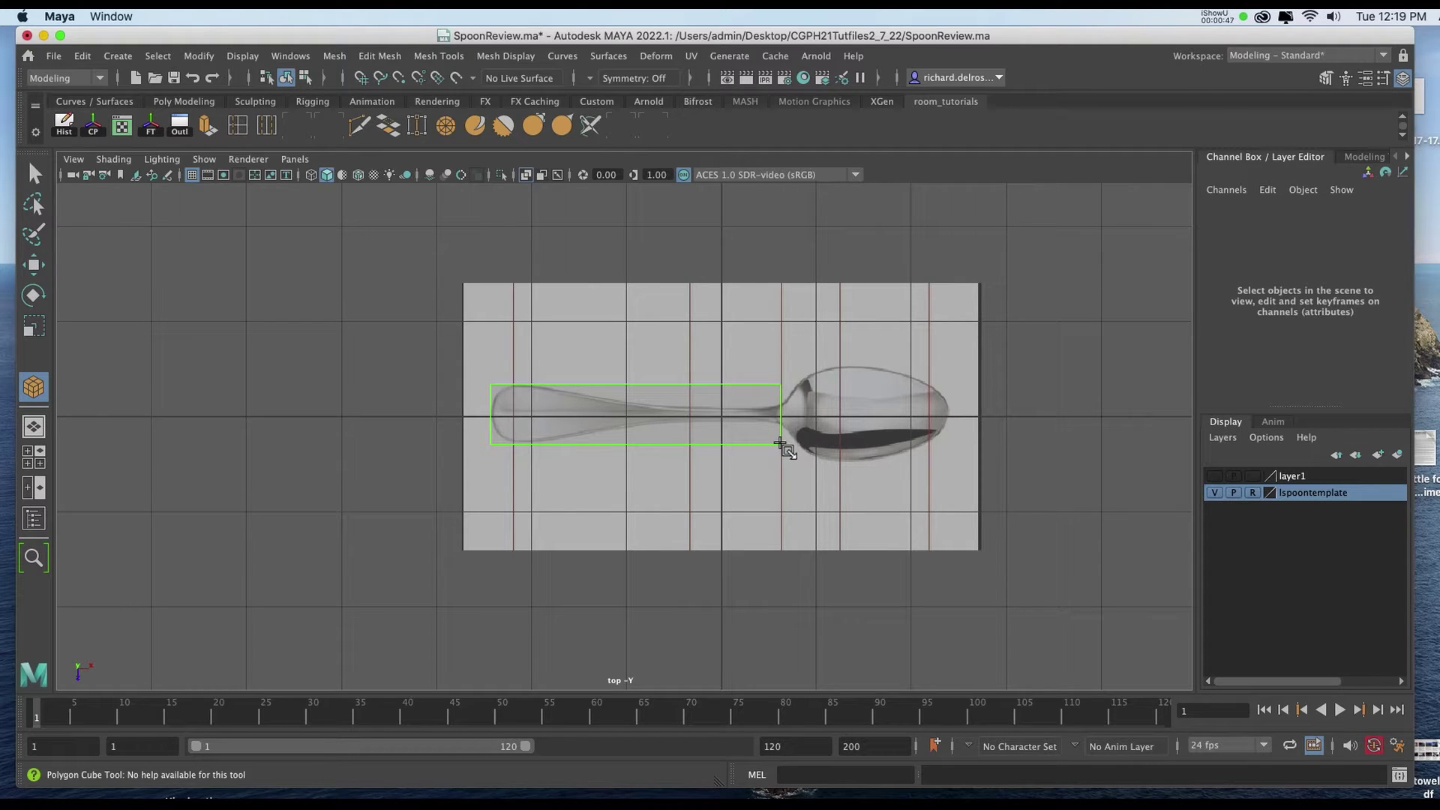
{"action": "left_click_drag", "start_coordinate": [781, 445], "coordinate": [781, 445]}
Give the handle cube its height in the perspective view and scale it in Y to about 0.498
{"action": "key", "text": "space"}
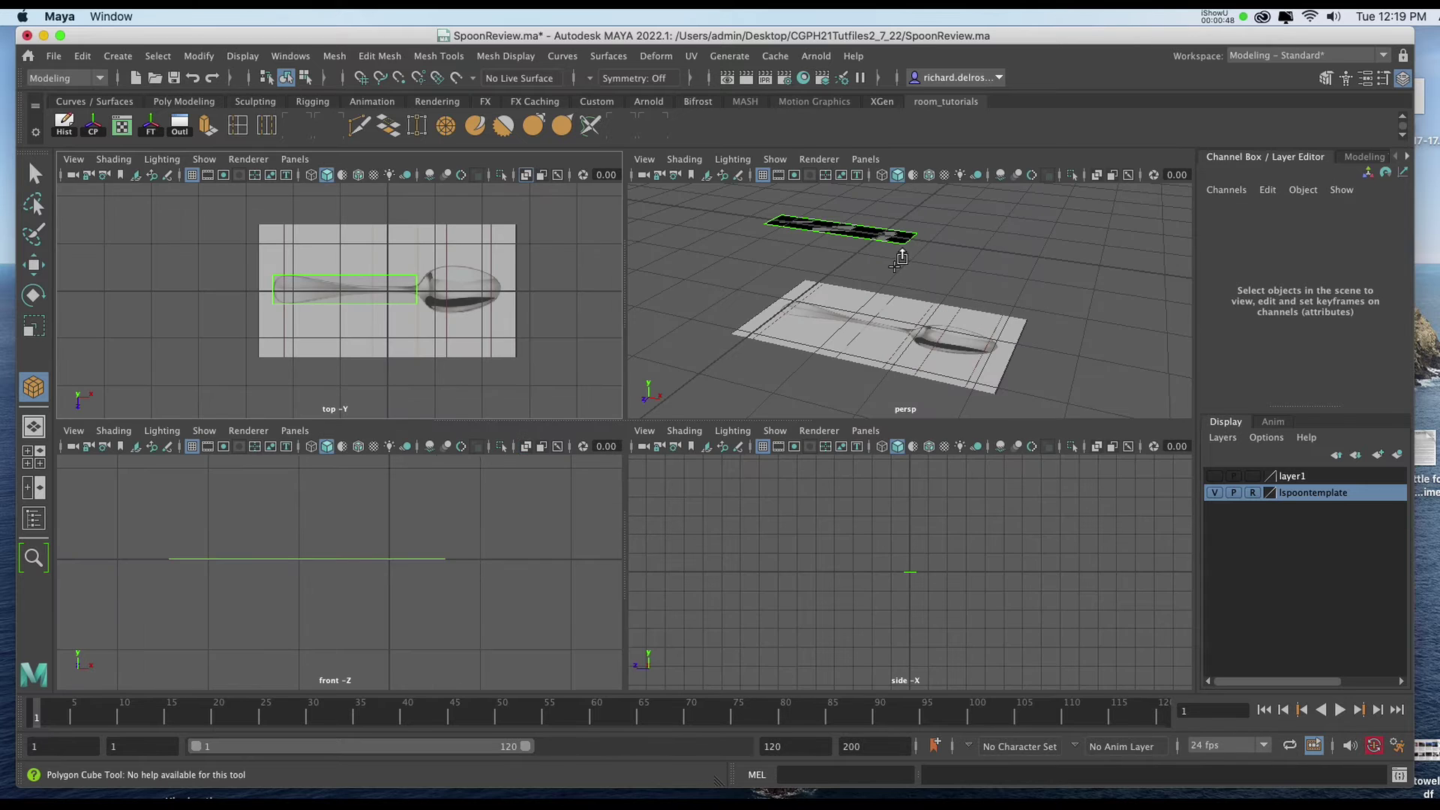
{"action": "mouse_move", "coordinate": [914, 248]}
{"action": "left_mouse_down"}
{"action": "mouse_move", "coordinate": [916, 180]}
{"action": "mouse_move", "coordinate": [919, 225]}
{"action": "left_mouse_up"}
{"action": "key", "text": "r"}
{"action": "key", "text": "space"}
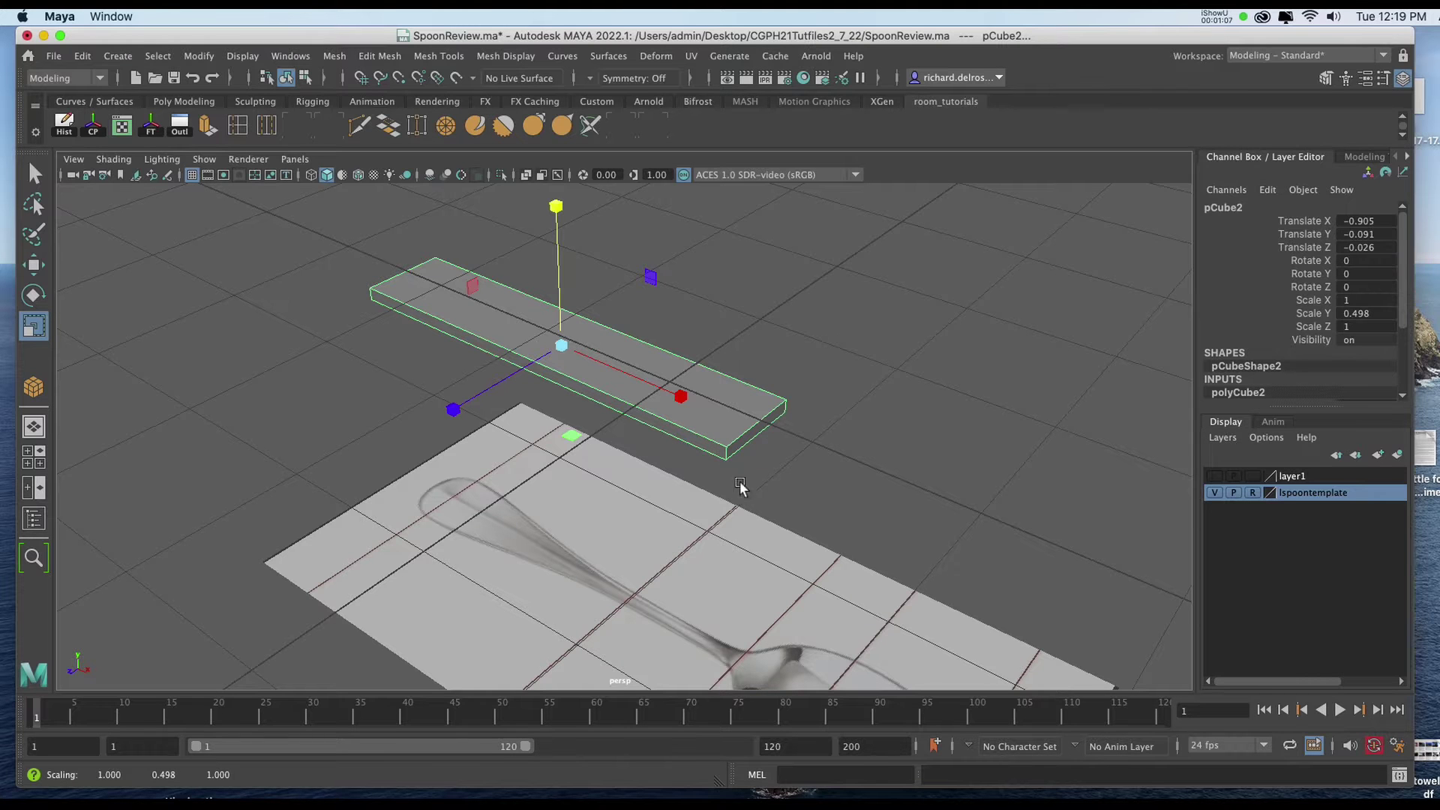
Select the handle cube's end face nearest the bowl and scale it in Z to about 0.437
{"action": "left_click_drag", "start_coordinate": [678, 559], "coordinate": [746, 547], "text": "alt"}
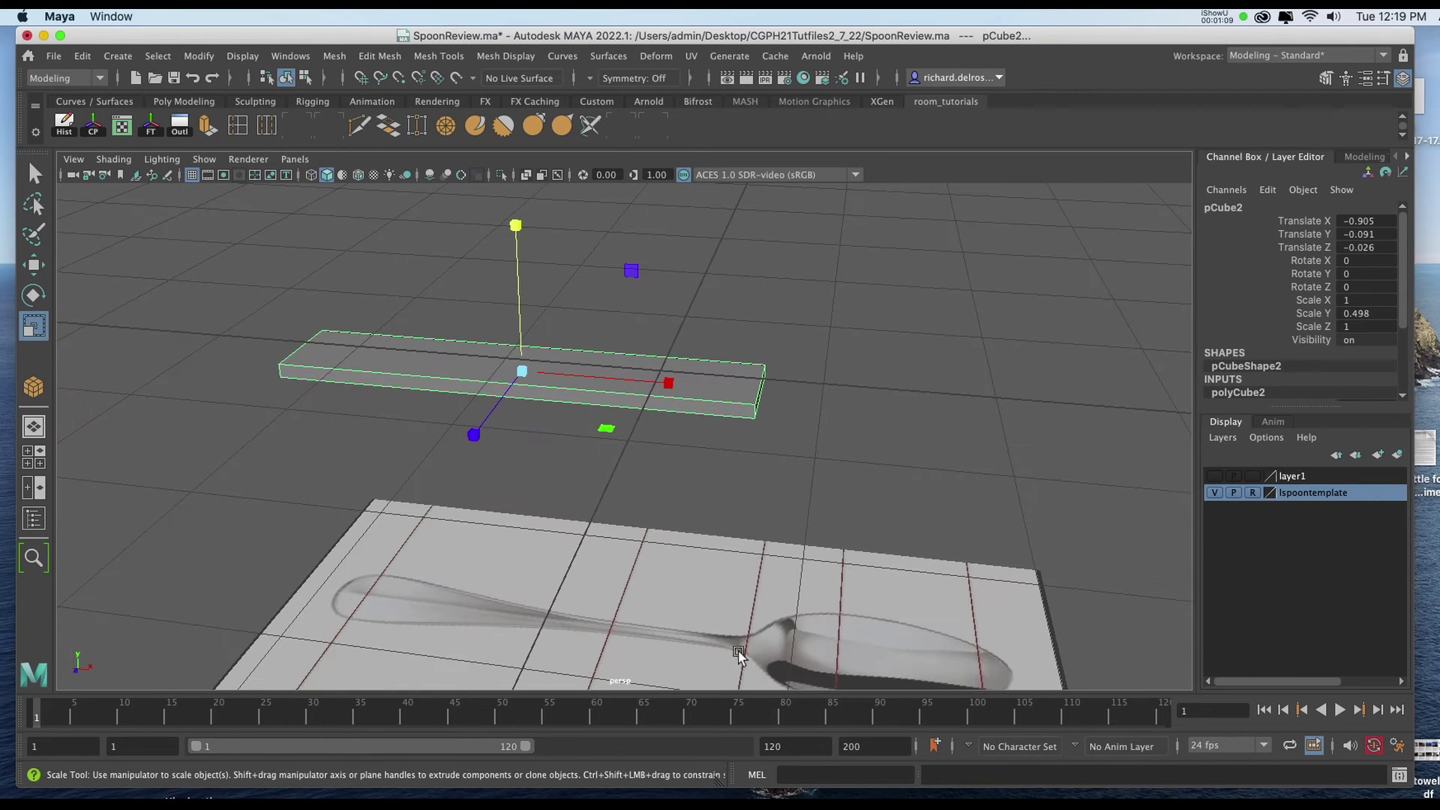
{"action": "left_click_drag", "start_coordinate": [732, 646], "coordinate": [667, 534], "text": "alt"}
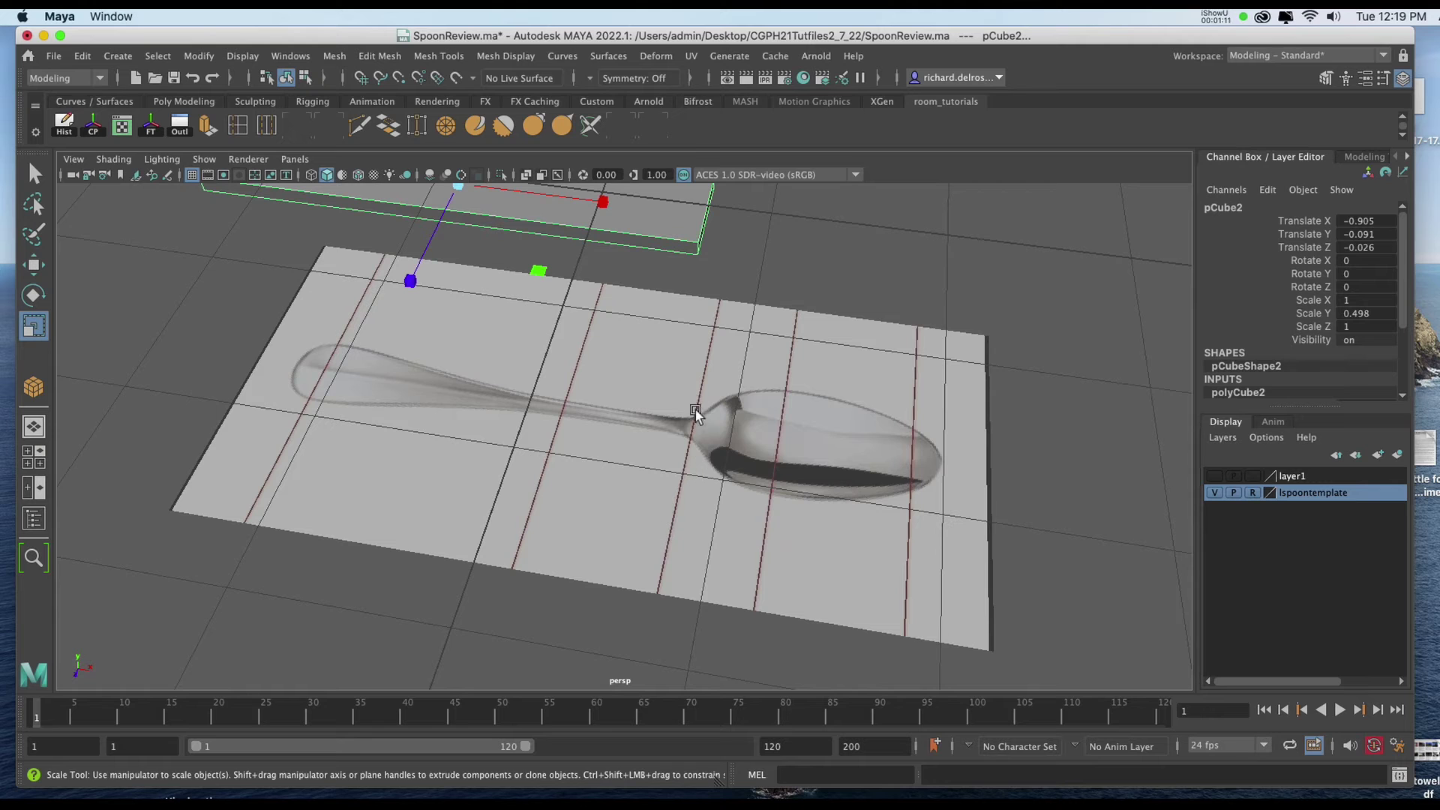
{"action": "left_click_drag", "start_coordinate": [695, 411], "coordinate": [708, 364], "text": "alt"}
{"action": "right_click", "coordinate": [705, 367]}
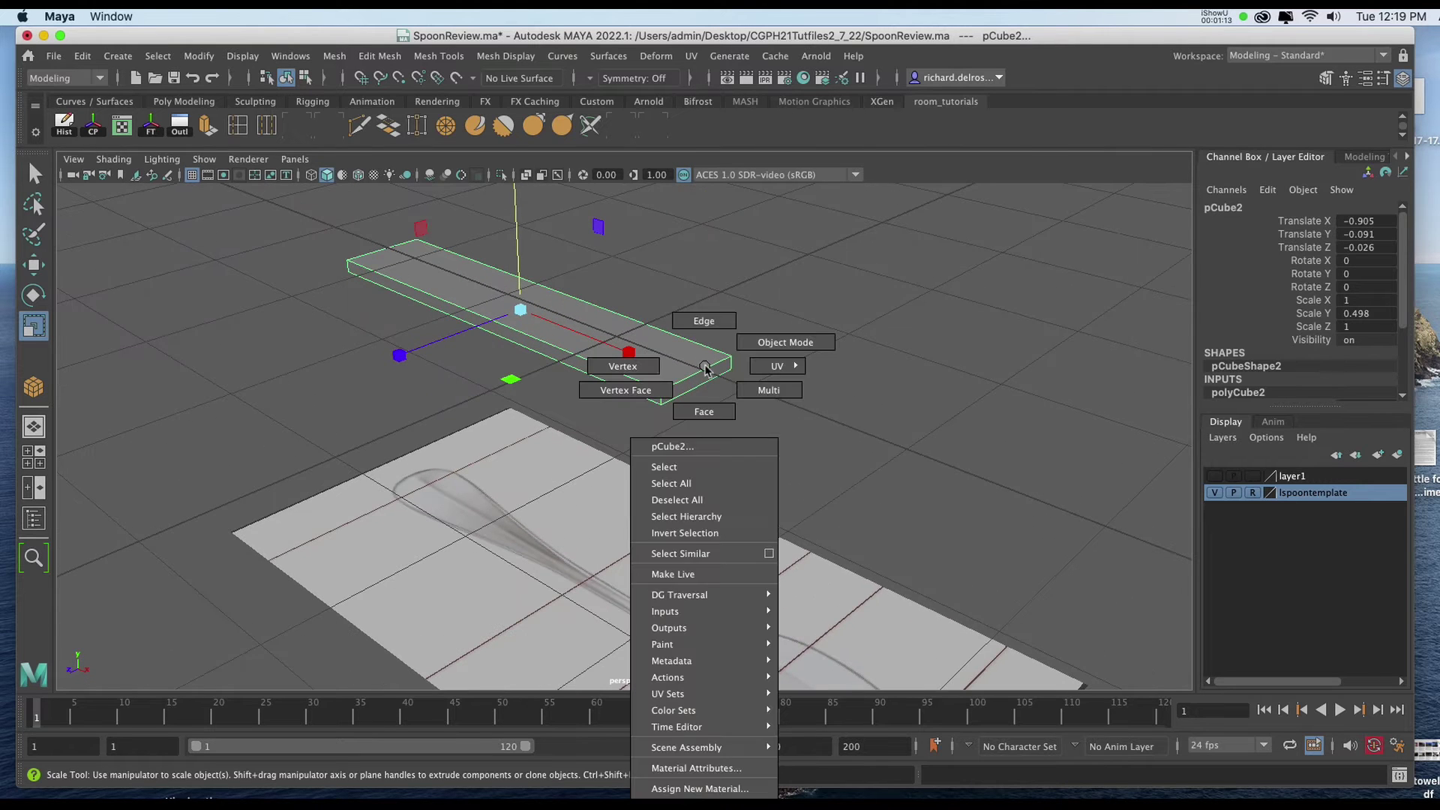
{"action": "left_click", "coordinate": [704, 411]}
{"action": "left_click", "coordinate": [700, 378]}
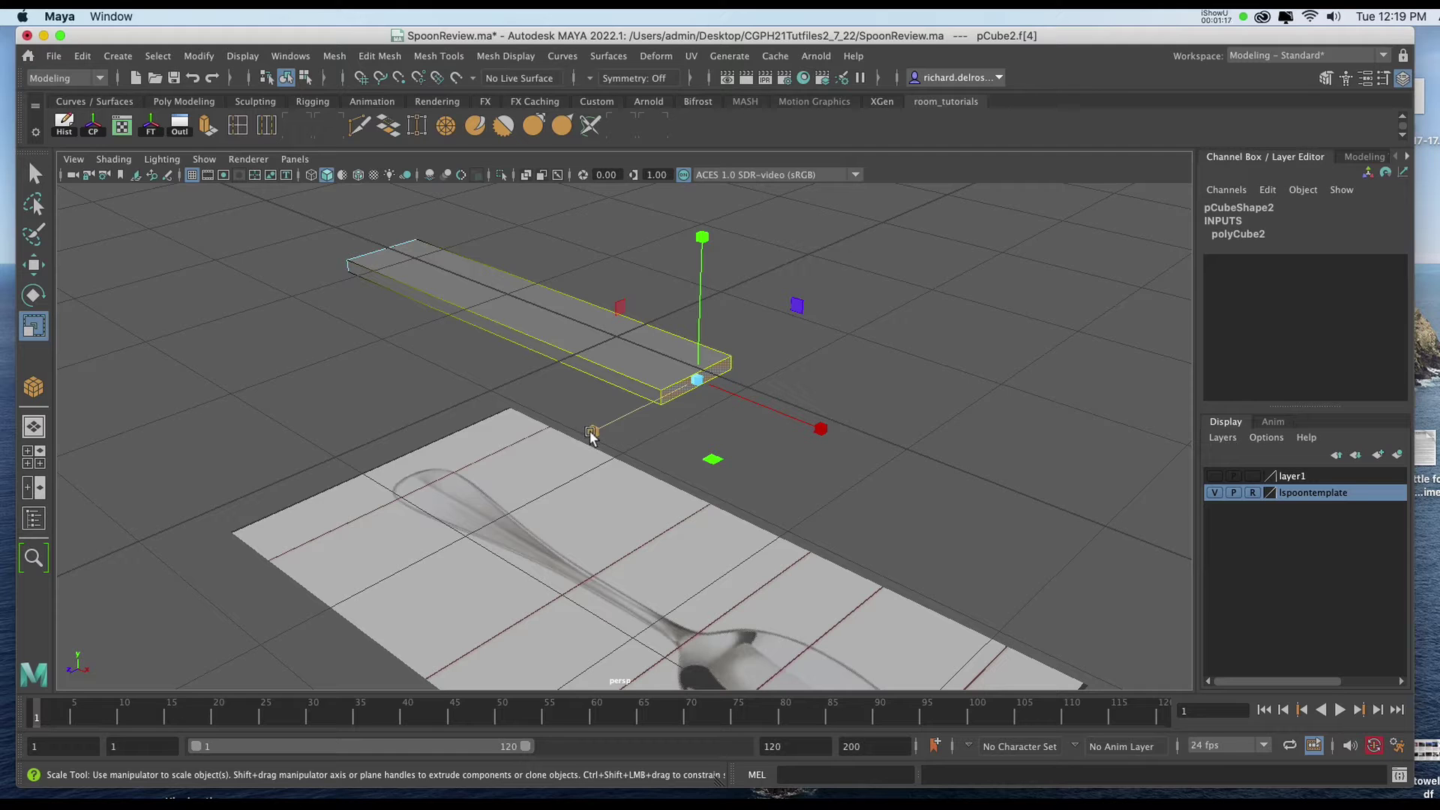
{"action": "left_click_drag", "start_coordinate": [590, 435], "coordinate": [677, 403]}
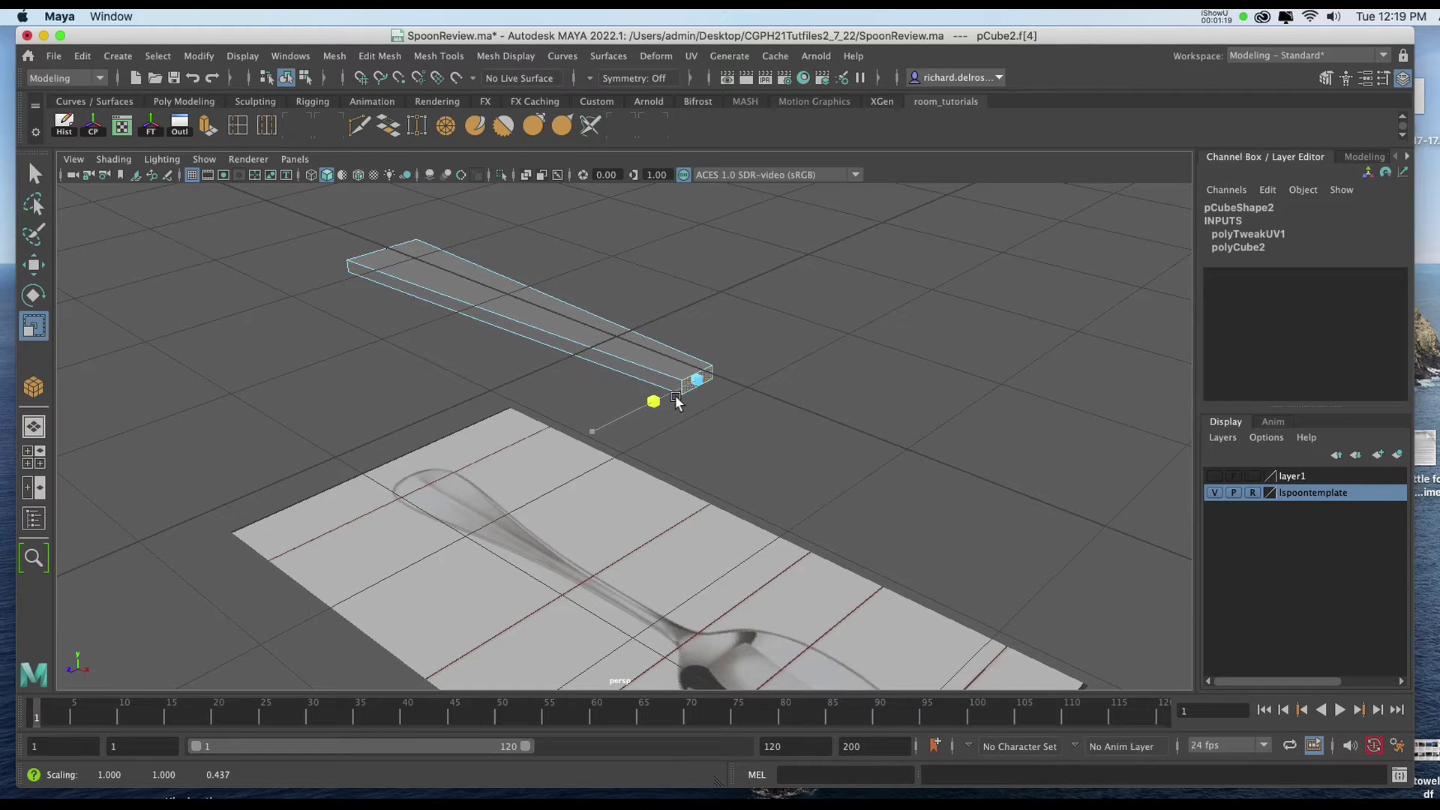
Compare the mesh with the template in the top view using the smooth preview, and narrow the end face further towards the neck's width
{"action": "key", "text": "space"}
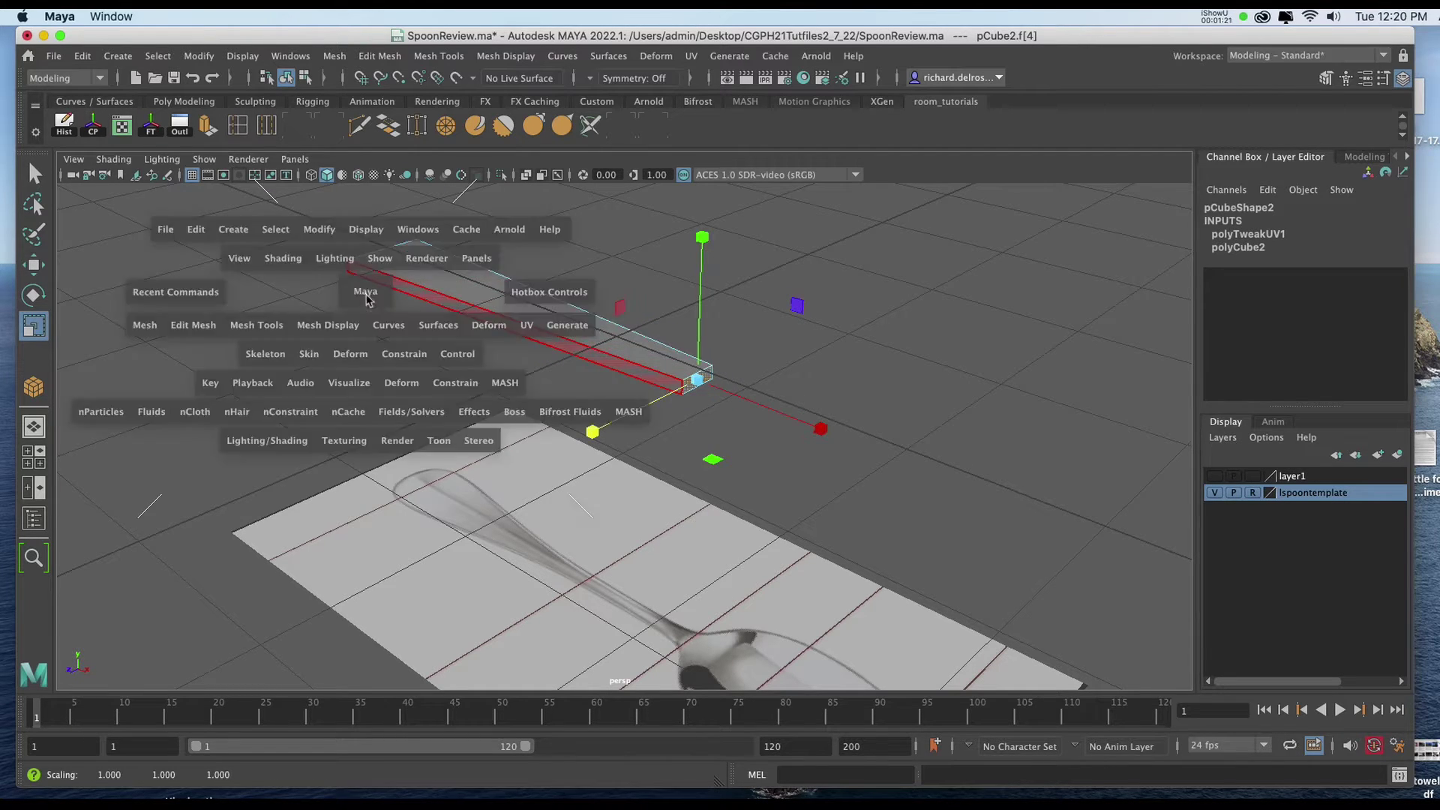
{"action": "key", "text": "space"}
{"action": "scroll", "coordinate": [444, 498], "scroll_direction": "up", "scroll_amount": 4}
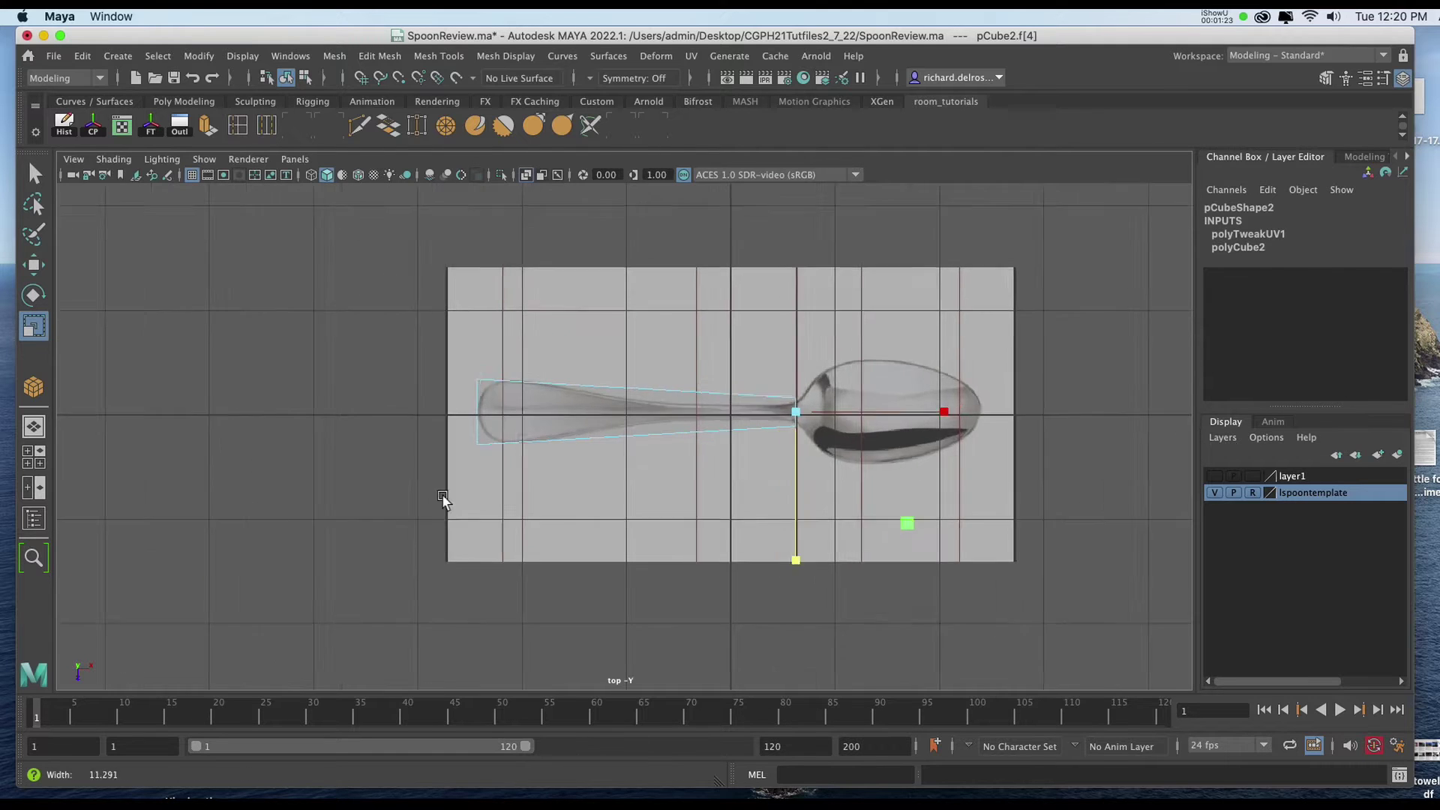
{"action": "middle_click_drag", "start_coordinate": [660, 500], "coordinate": [434, 522], "text": "alt"}
{"action": "key", "text": "3"}
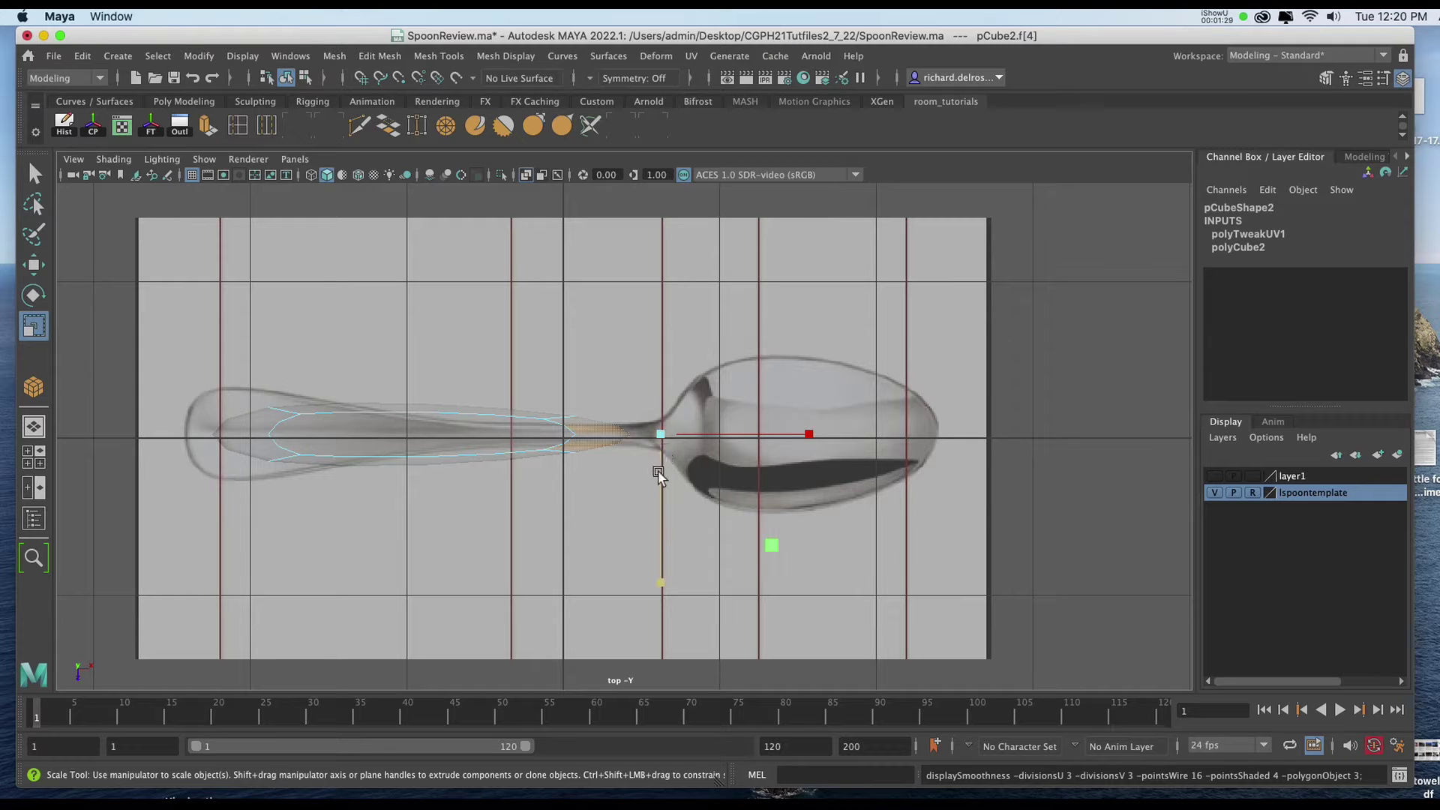
{"action": "key", "text": "1"}
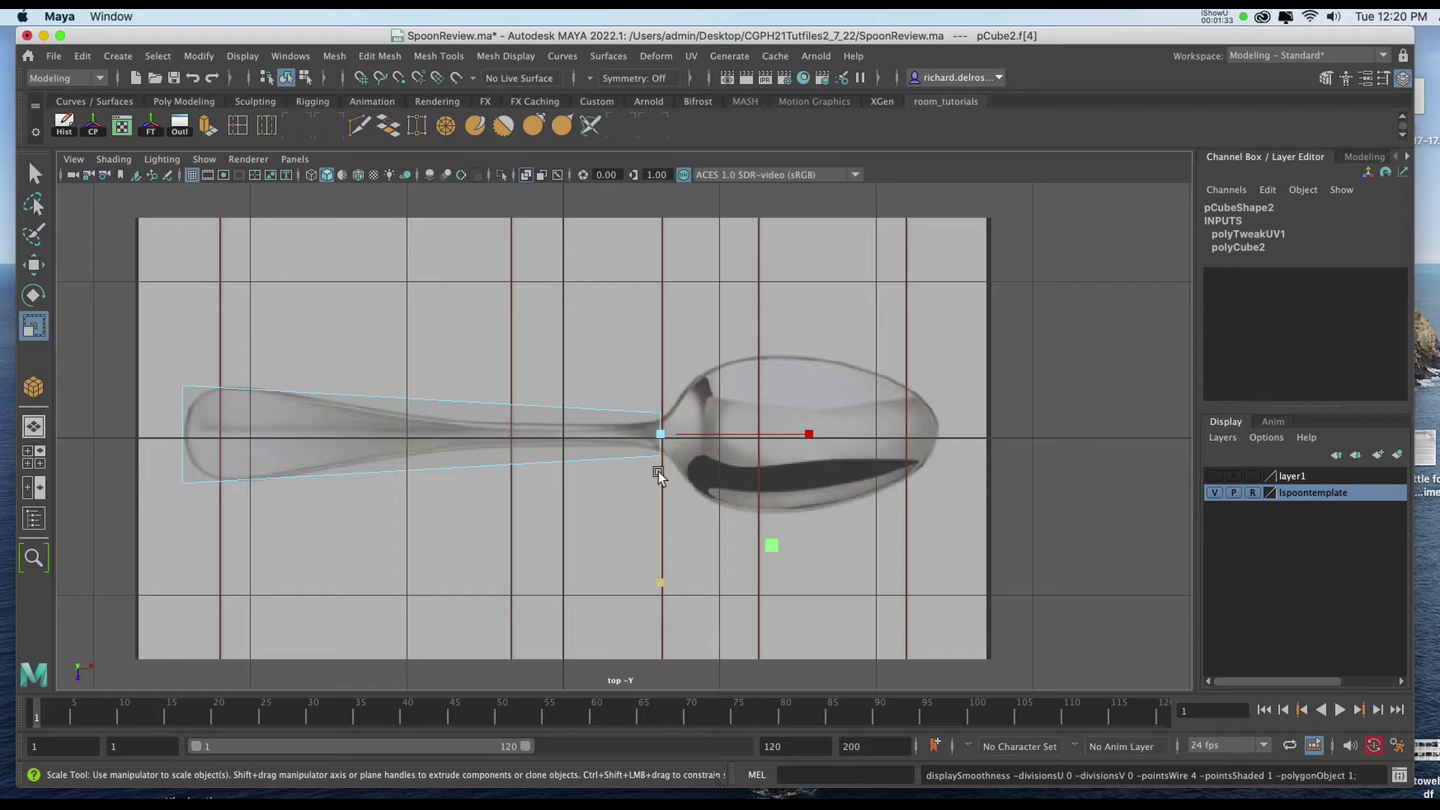
{"action": "left_click", "coordinate": [660, 542]}
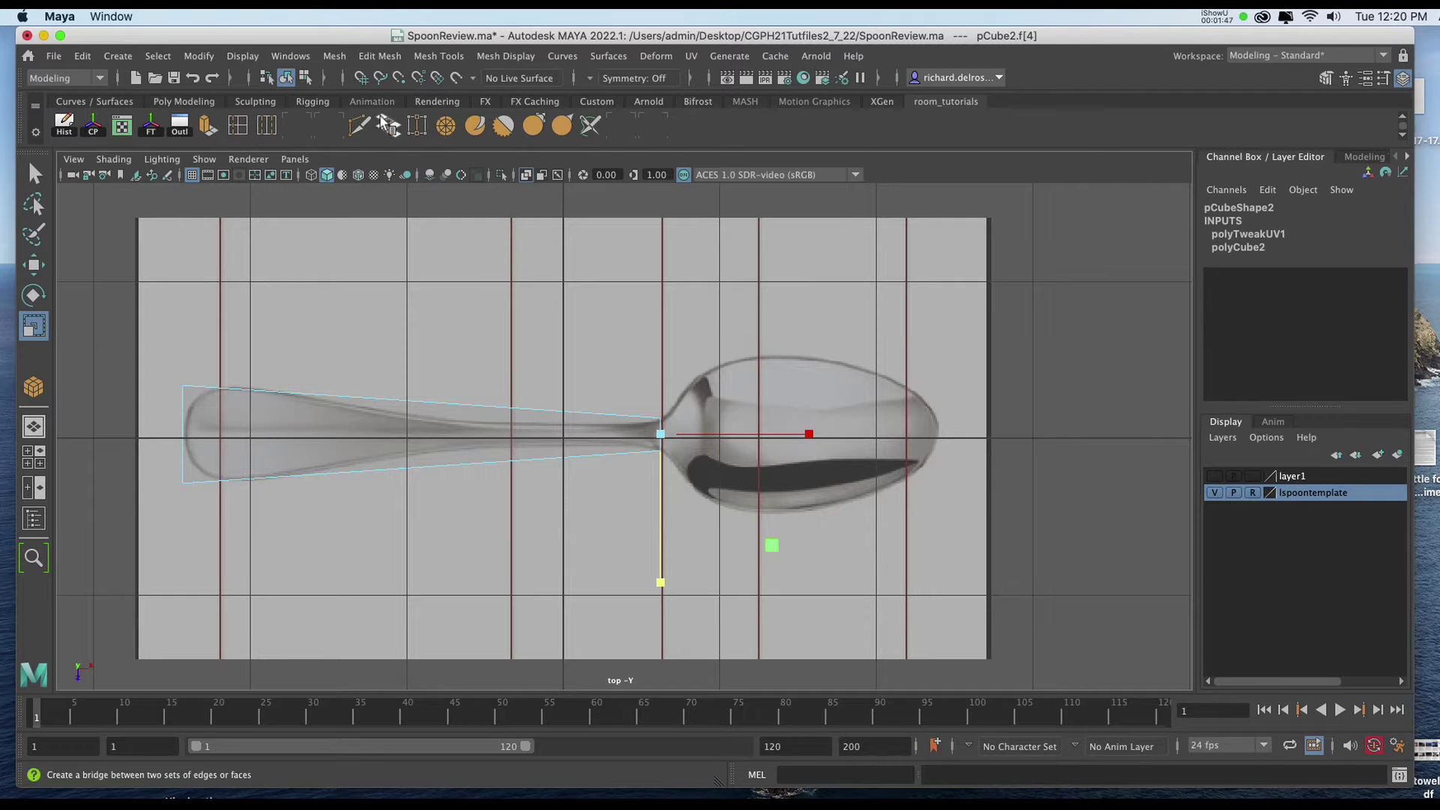
Extrude the neck end face along local Z by 0.638 to the guide line through the bowl's widest part
{"action": "left_click", "coordinate": [375, 56]}
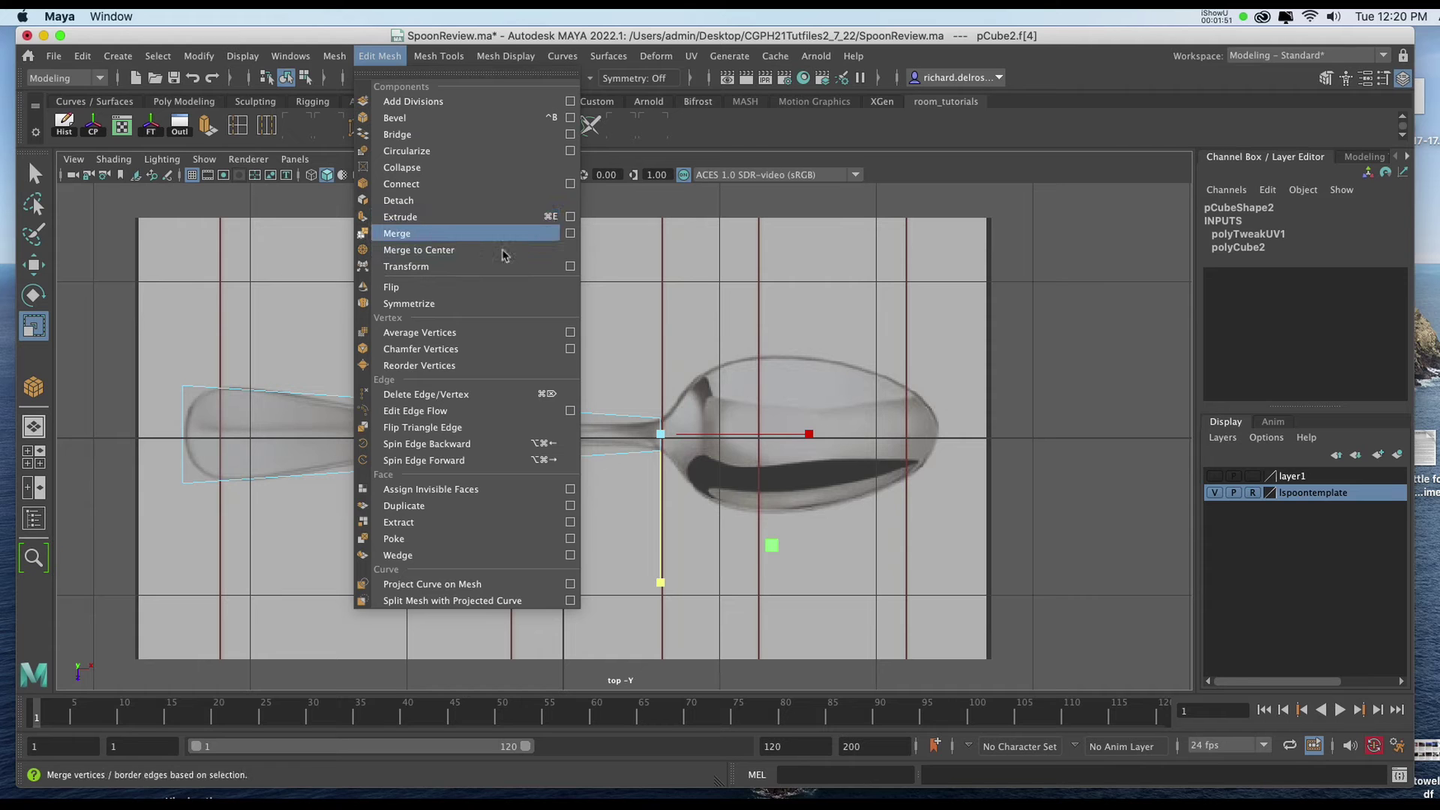
{"action": "left_click", "coordinate": [706, 266]}
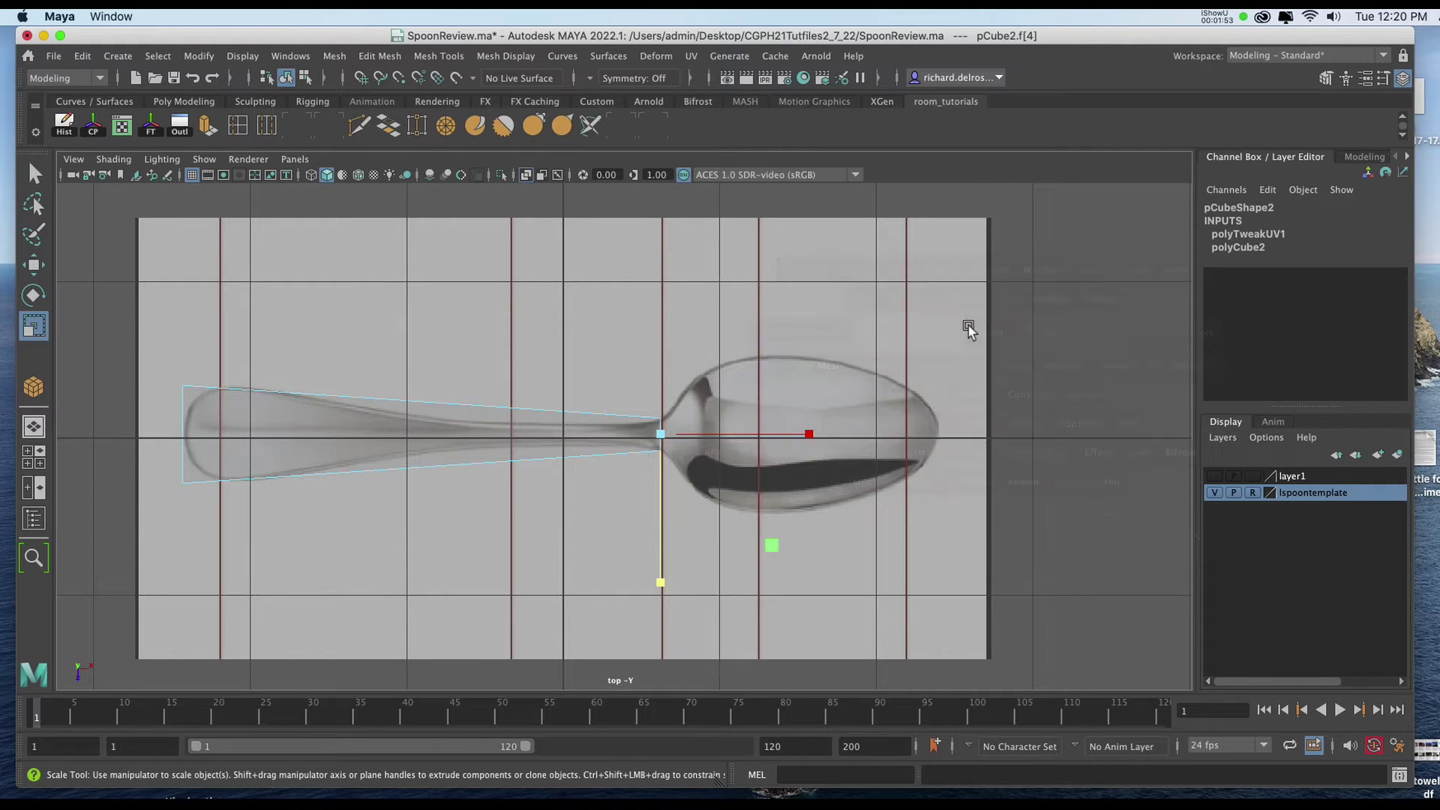
{"action": "key", "text": "space"}
{"action": "key", "text": "space"}
{"action": "right_click_drag", "start_coordinate": [745, 337], "coordinate": [749, 520], "text": "alt"}
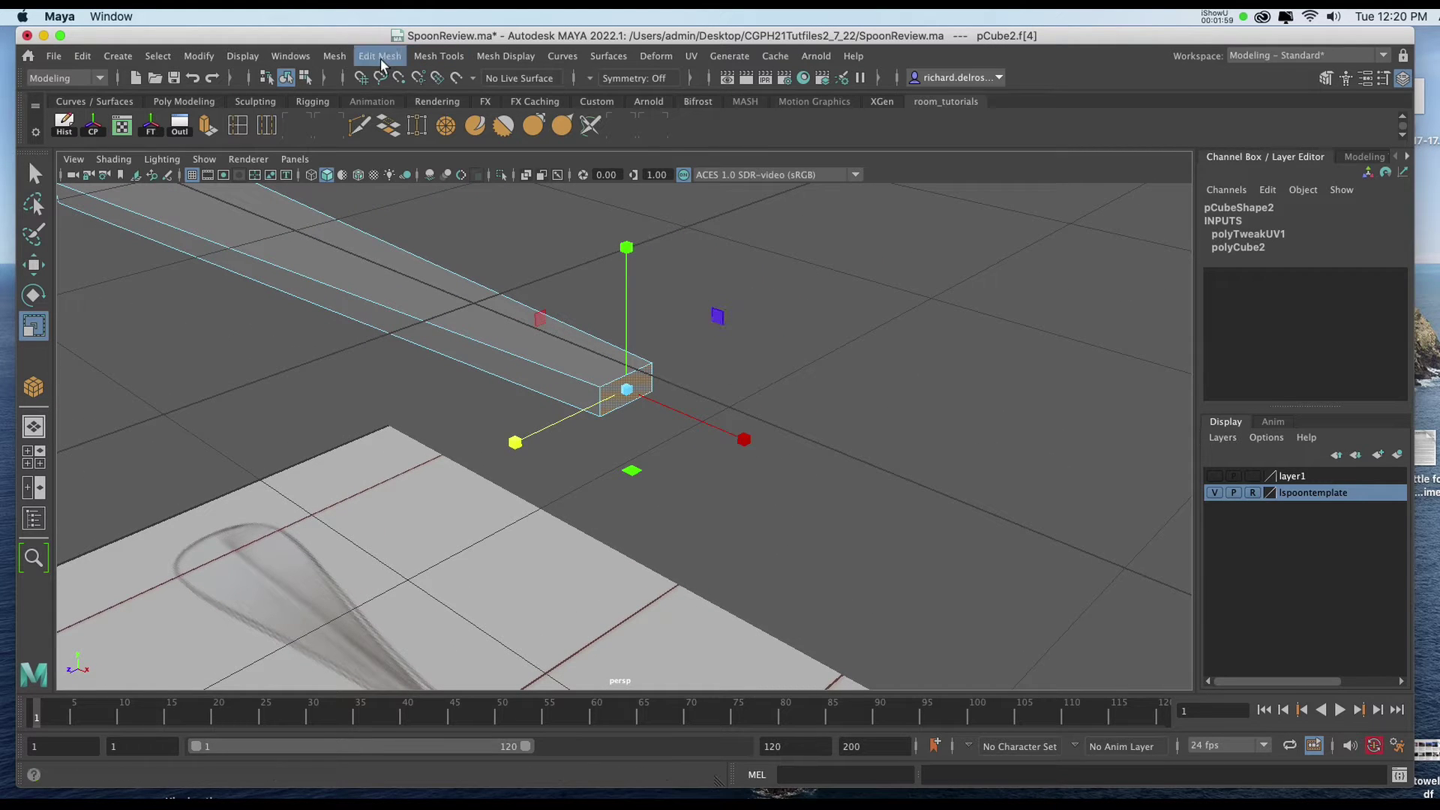
{"action": "left_click", "coordinate": [206, 132]}
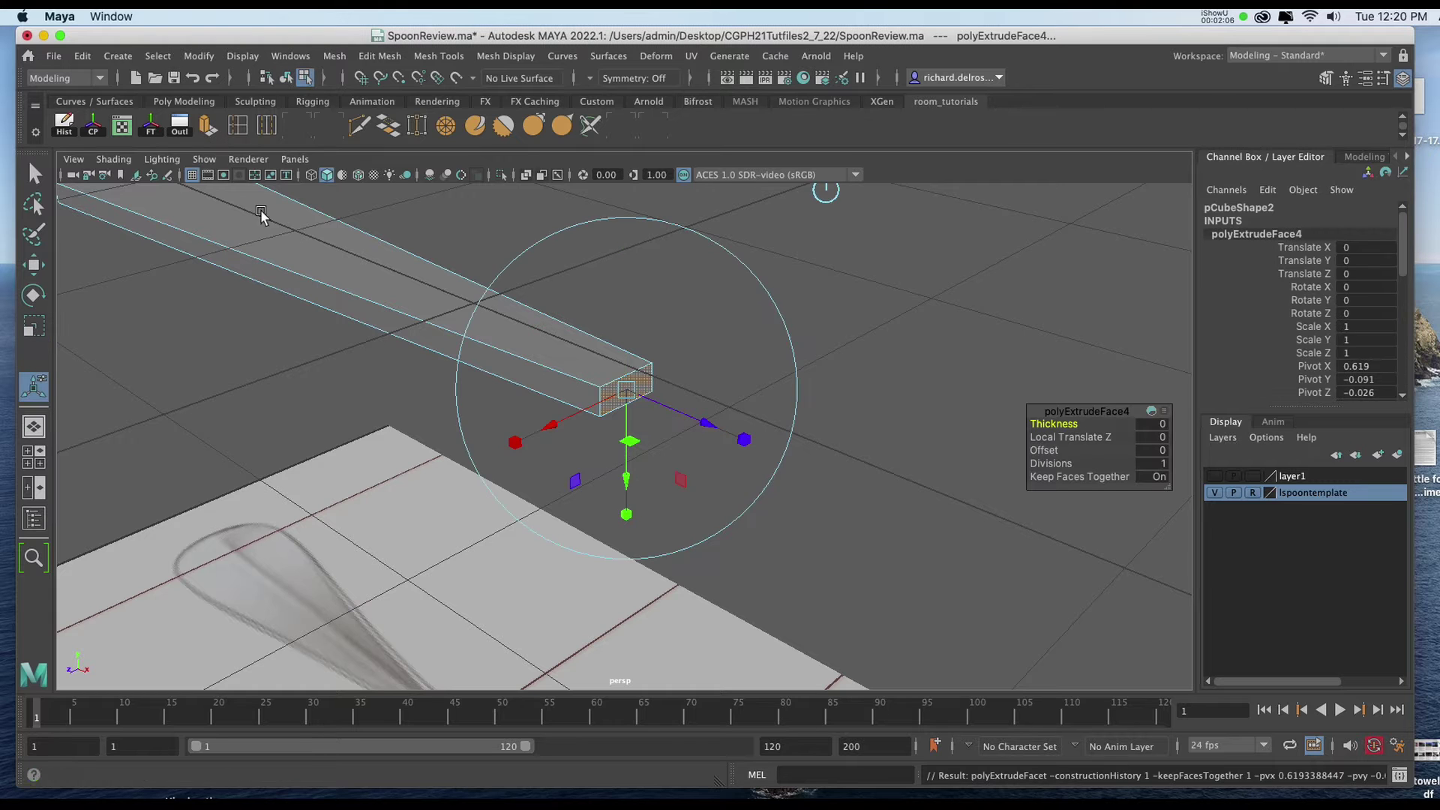
{"action": "left_click_drag", "start_coordinate": [525, 353], "coordinate": [789, 429], "text": "alt"}
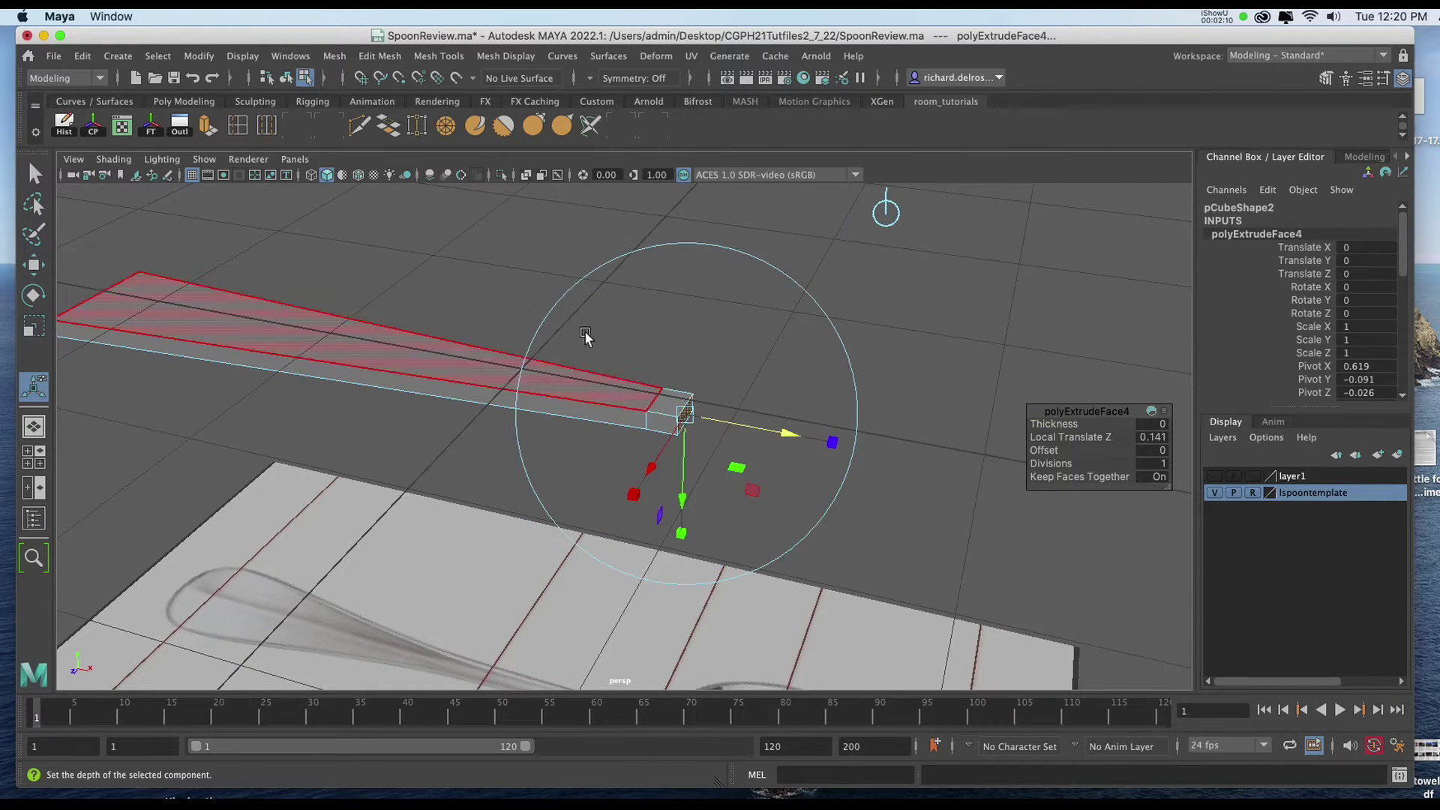
{"action": "key", "text": "space"}
{"action": "key", "text": "space"}
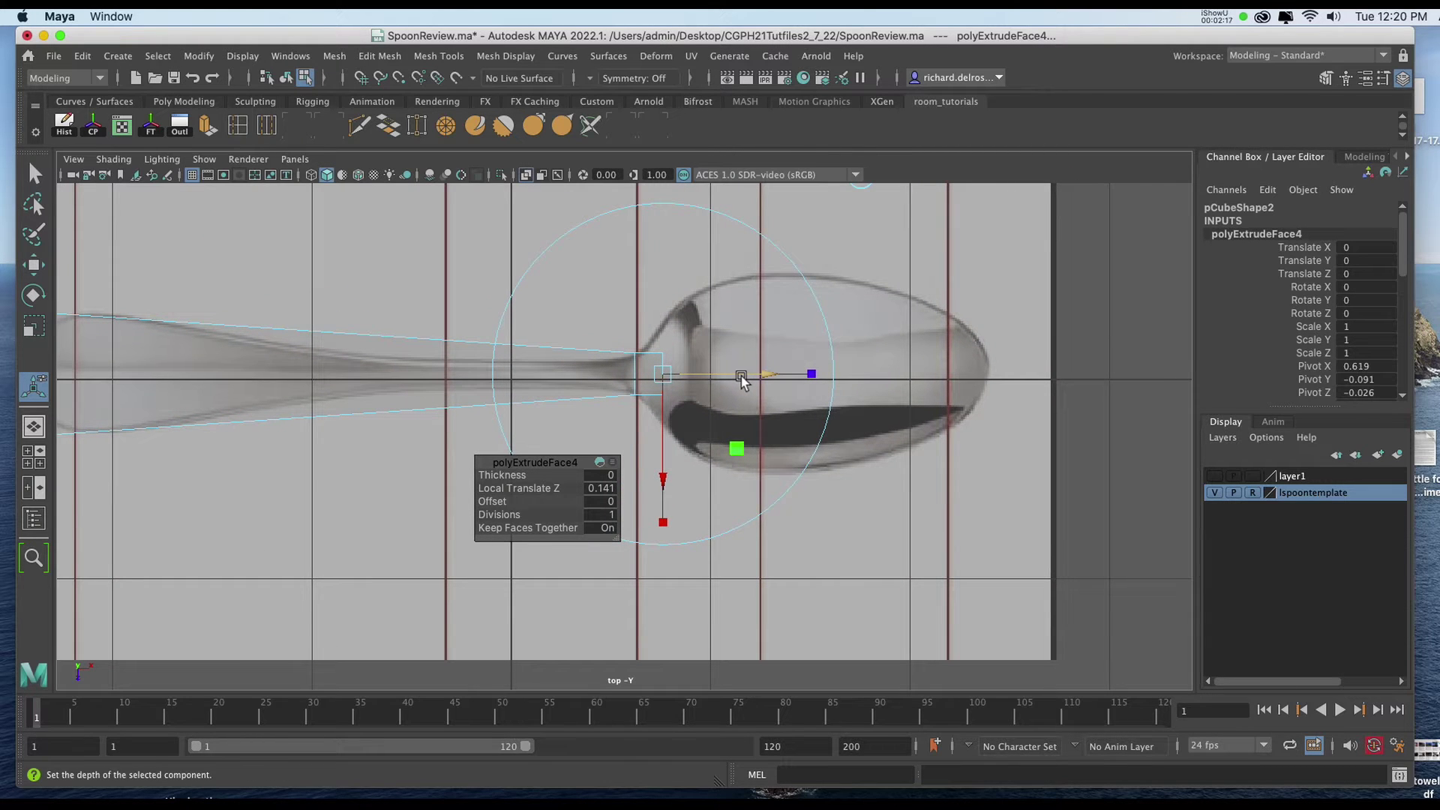
{"action": "left_click_drag", "start_coordinate": [741, 379], "coordinate": [841, 395]}
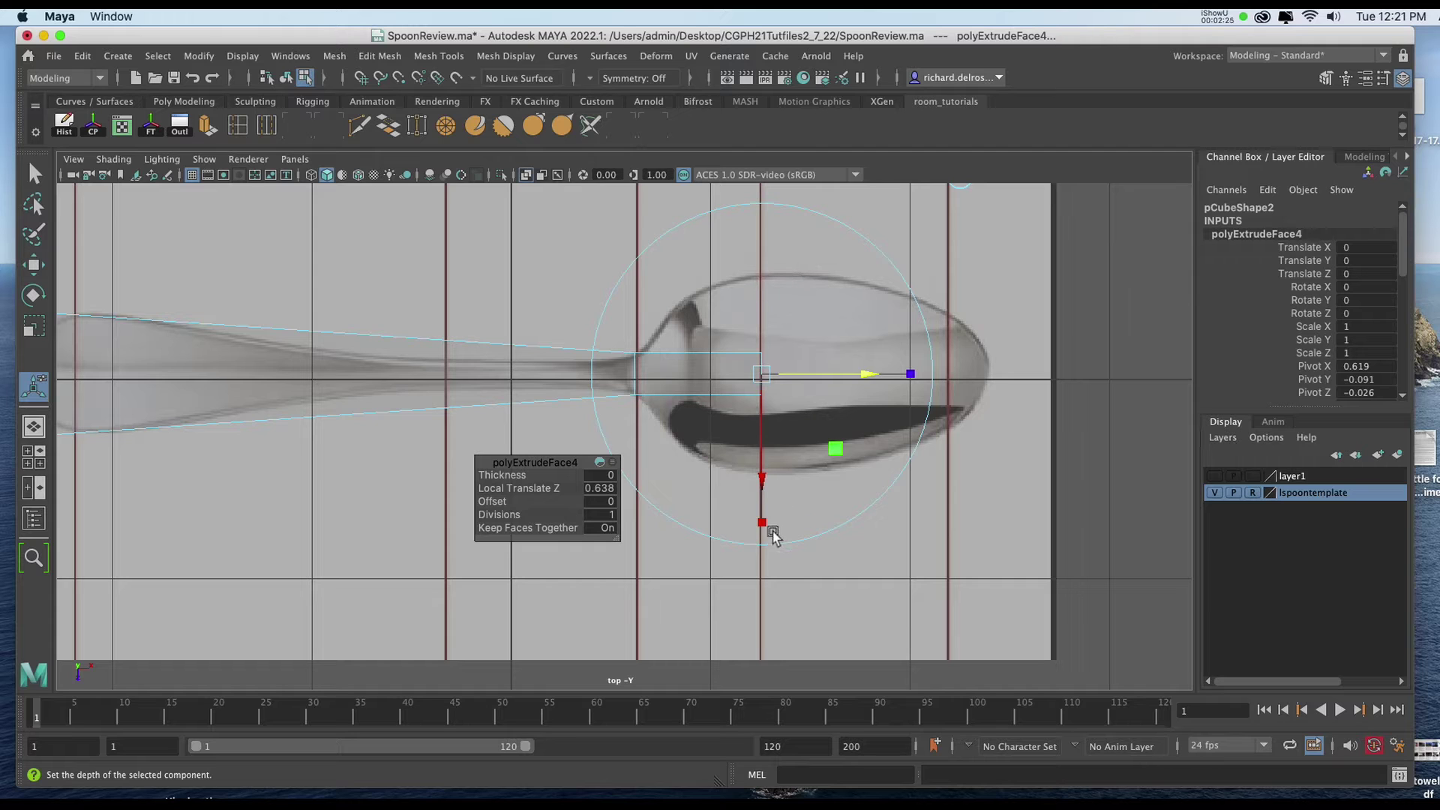
Widen the extruded face to the bowl's full width on the template and check the shape with the smooth preview
{"action": "scroll", "coordinate": [813, 563], "scroll_direction": "down", "scroll_amount": 5}
{"action": "scroll", "coordinate": [760, 557], "scroll_direction": "up", "scroll_amount": 3}
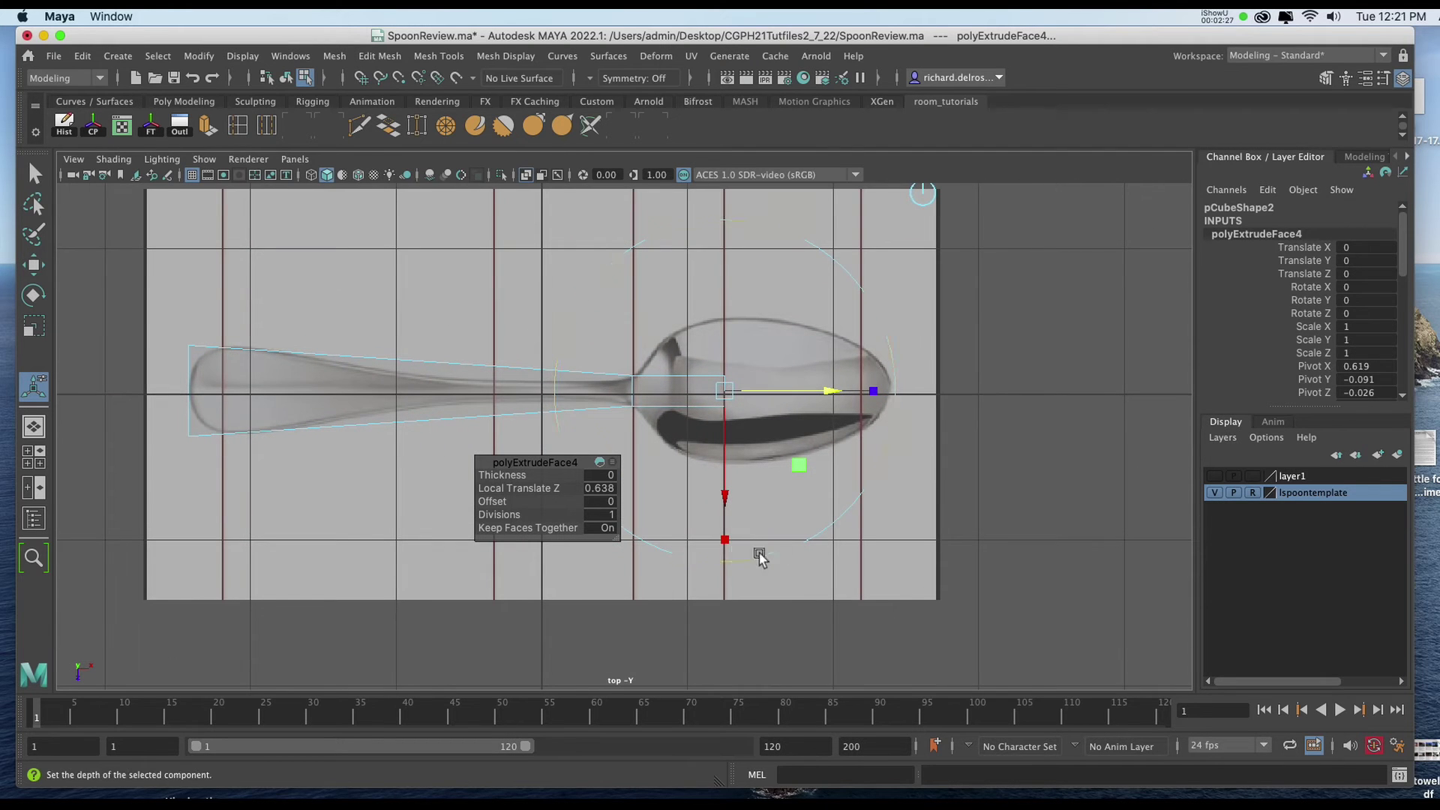
{"action": "left_click", "coordinate": [721, 537]}
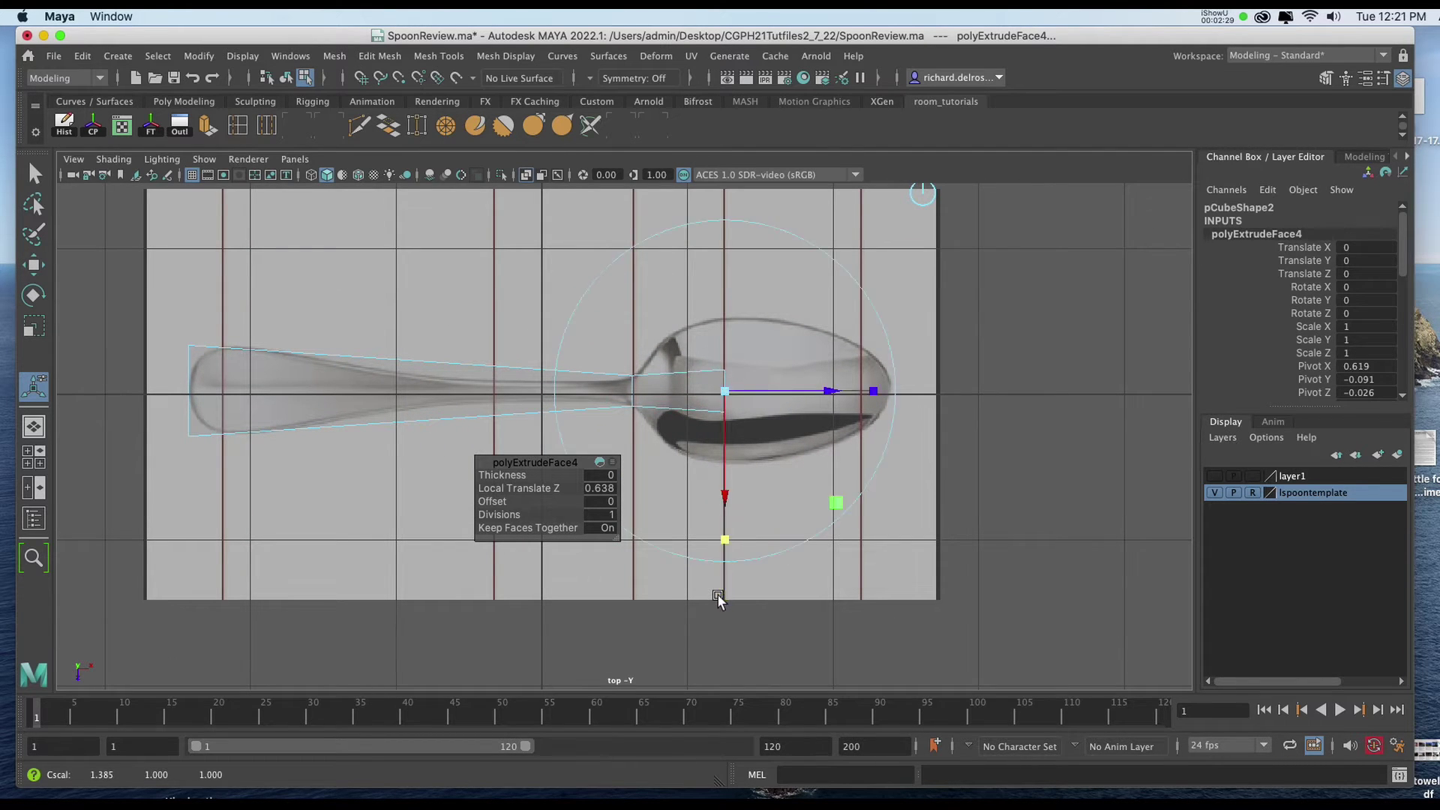
{"action": "left_click_drag", "start_coordinate": [716, 542], "coordinate": [733, 654]}
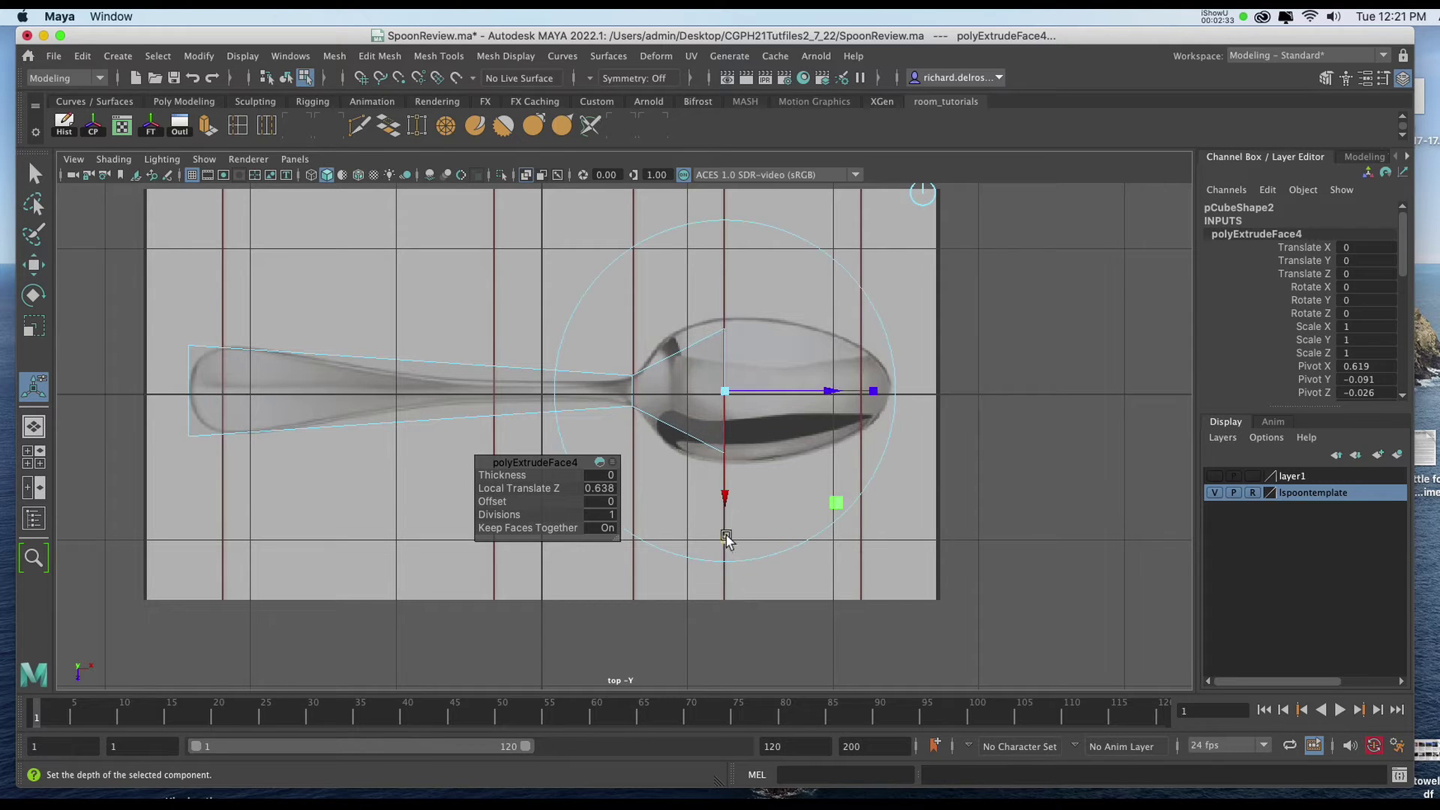
{"action": "left_click_drag", "start_coordinate": [727, 539], "coordinate": [731, 575]}
{"action": "key", "text": "3"}
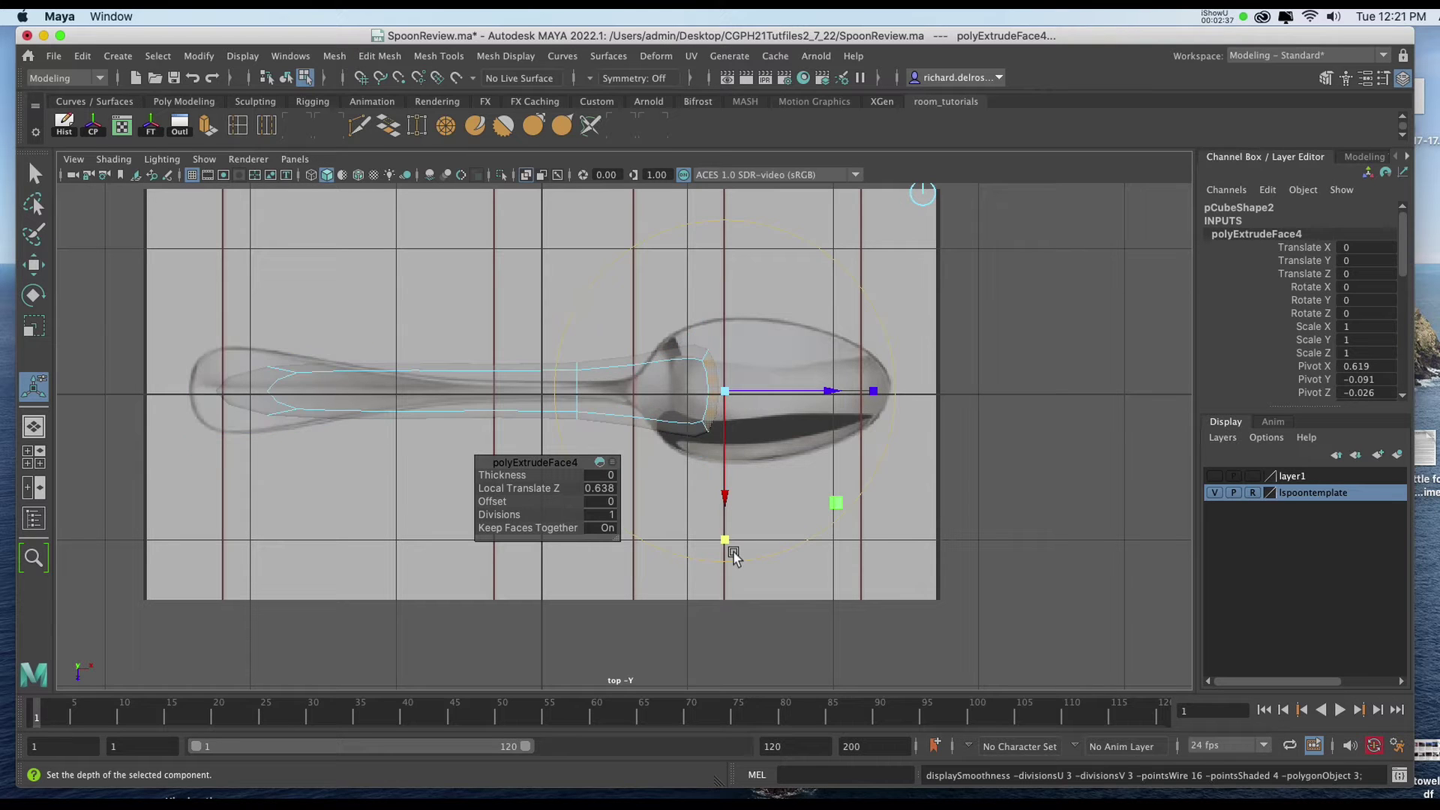
{"action": "key", "text": "1"}
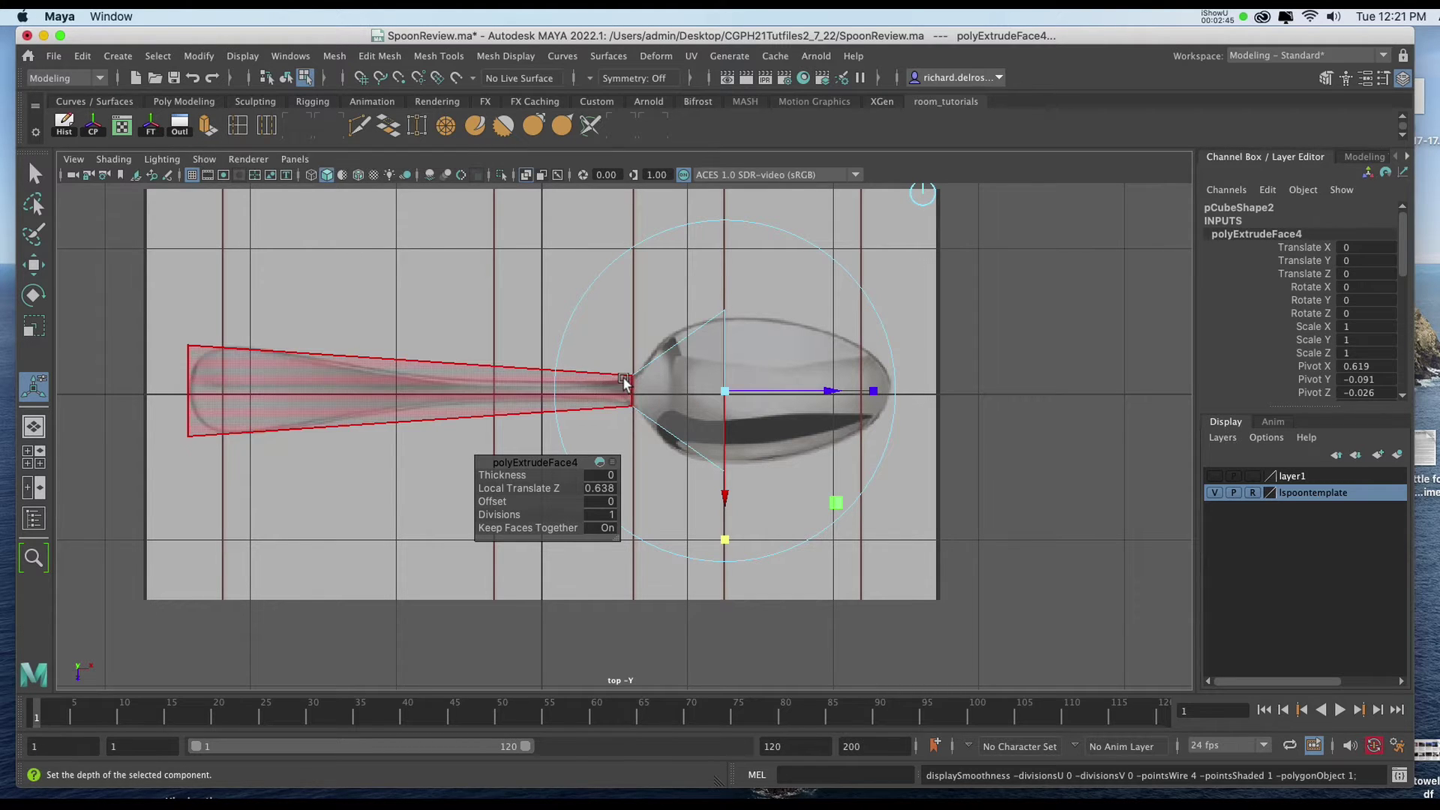
Extrude the bowl face again by 0.94 in local Z to the last guide line and scale its width to about 0.635
{"action": "key", "text": "ctrl+e"}
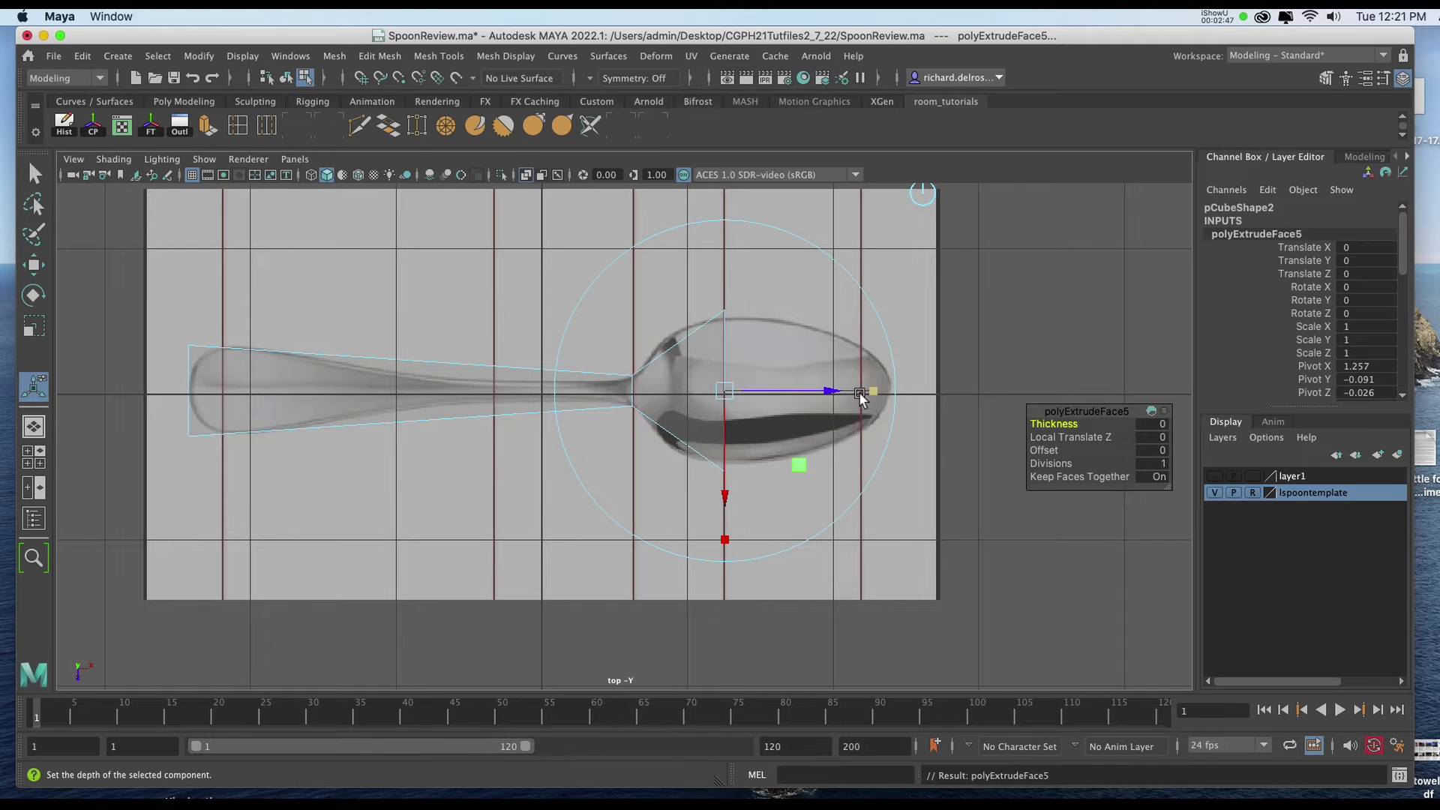
{"action": "left_click_drag", "start_coordinate": [826, 391], "coordinate": [964, 411]}
{"action": "left_click_drag", "start_coordinate": [866, 539], "coordinate": [861, 484]}
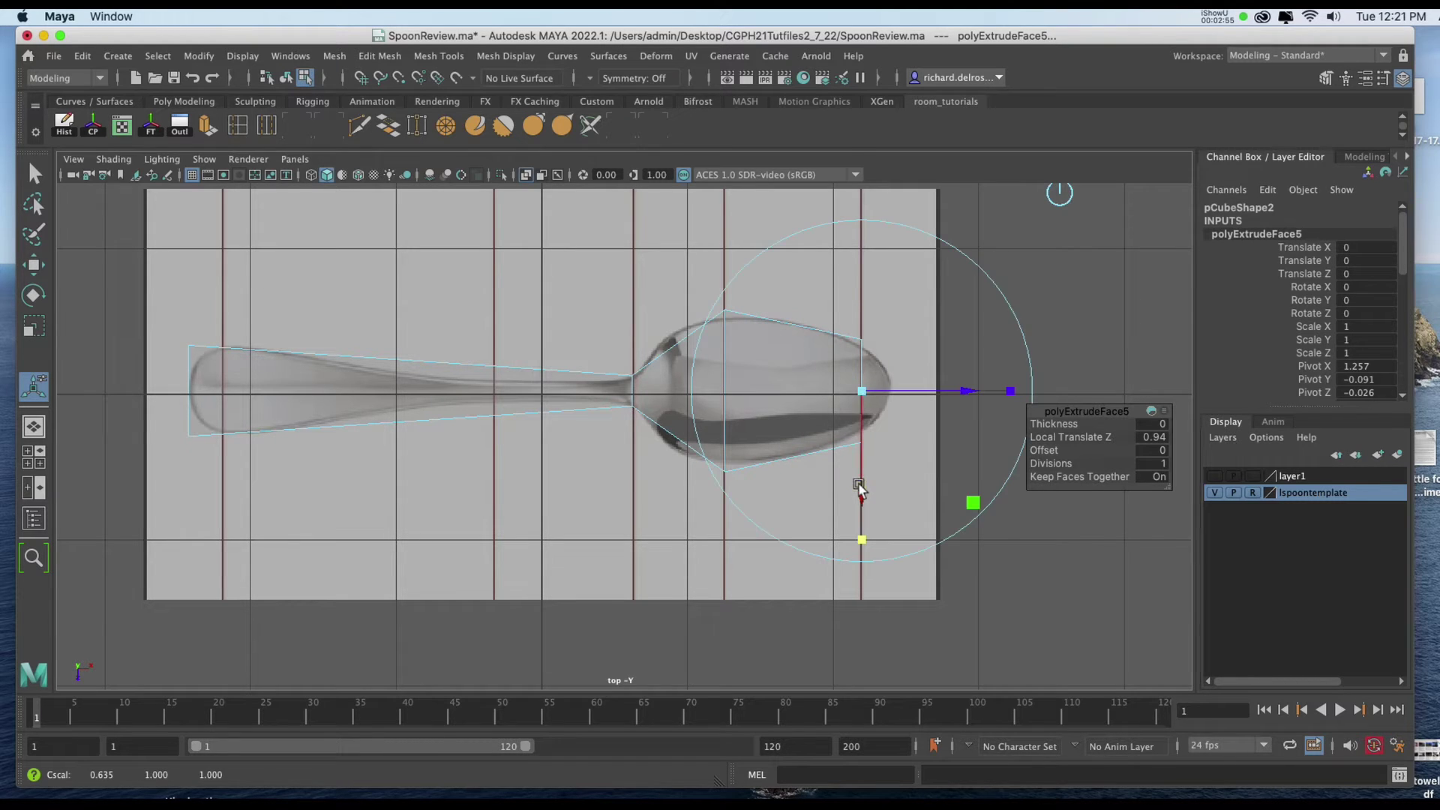
Extrude the bowl's end face by 0.219 in local Z to the spoon tip and narrow it to the template outline
{"action": "middle_click_drag", "start_coordinate": [804, 412], "coordinate": [645, 369], "text": "alt"}
{"action": "scroll", "coordinate": [688, 573], "scroll_direction": "up", "scroll_amount": 5}
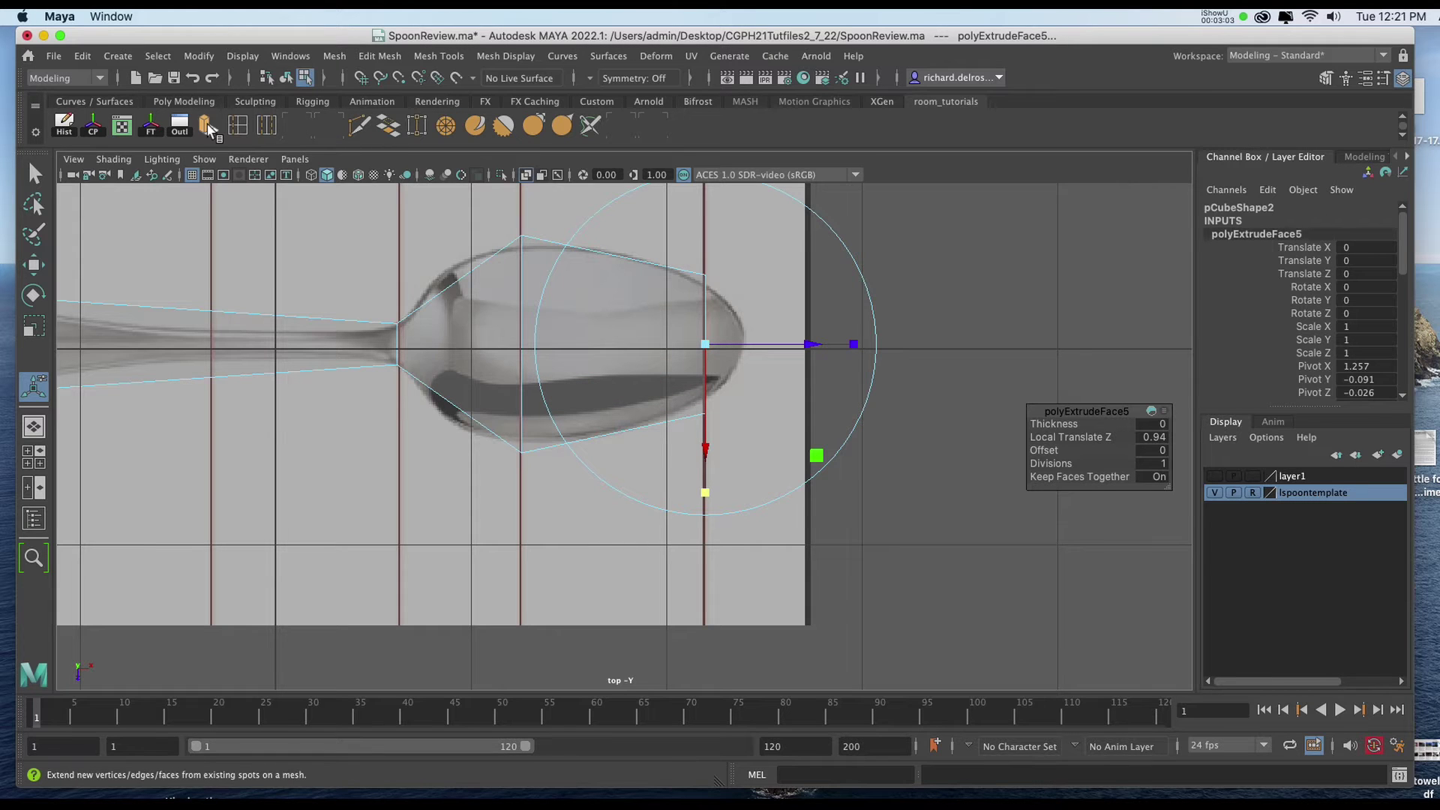
{"action": "key", "text": "ctrl+e"}
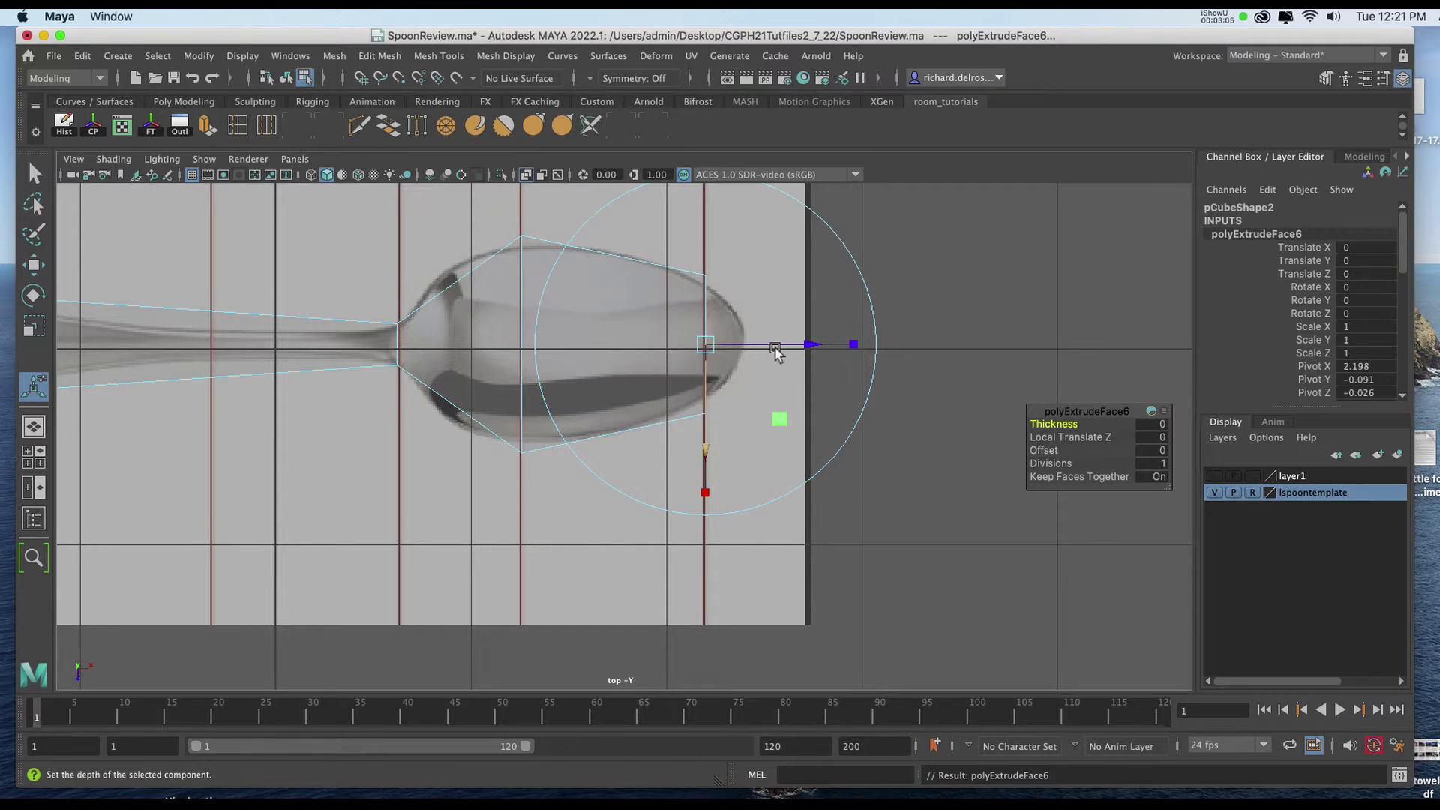
{"action": "left_click_drag", "start_coordinate": [805, 351], "coordinate": [853, 346]}
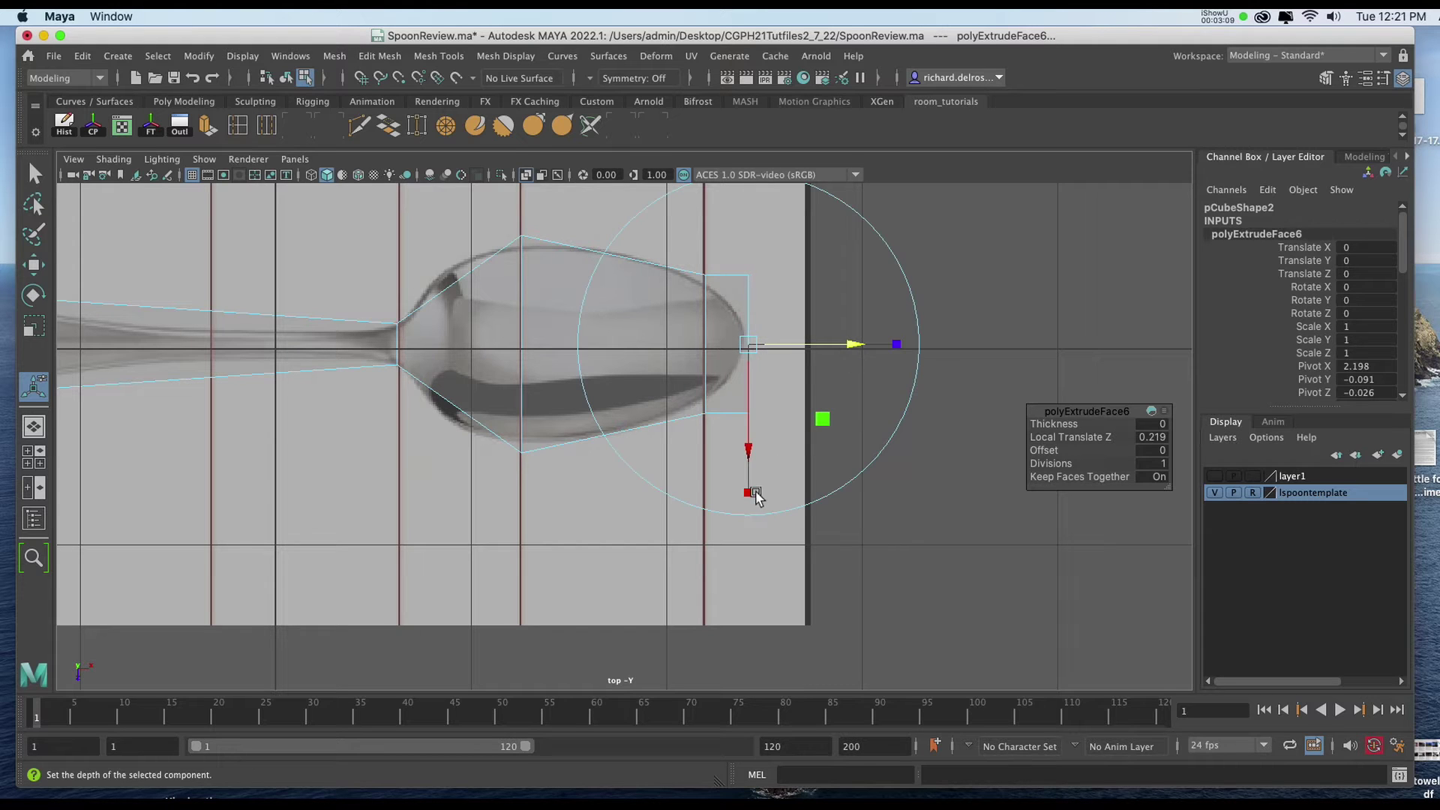
{"action": "left_click_drag", "start_coordinate": [749, 489], "coordinate": [752, 431]}
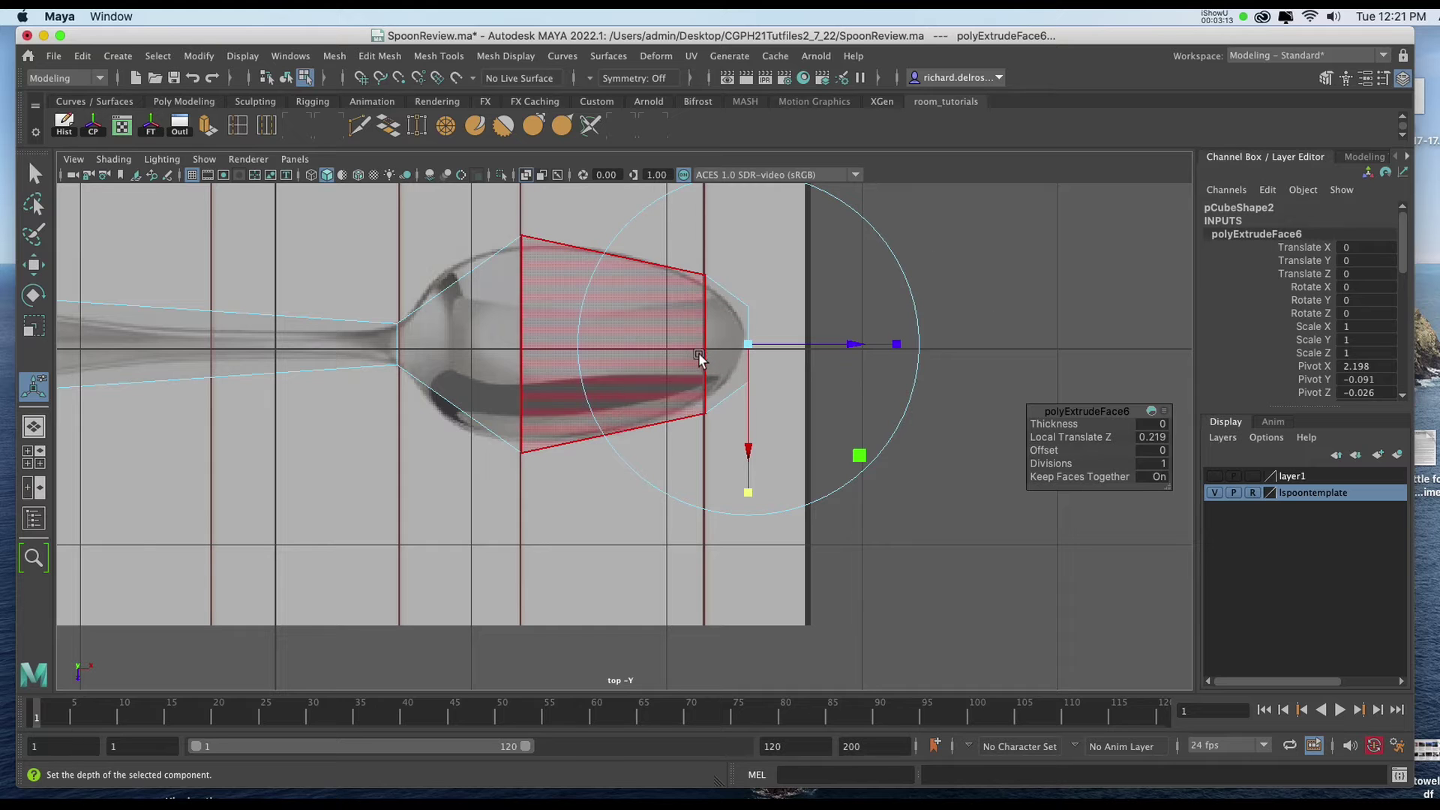
Check the whole spoon in smooth preview, turn off X-ray display and return to the unsmoothed mesh
{"action": "key", "text": "3"}
{"action": "key", "text": "a"}
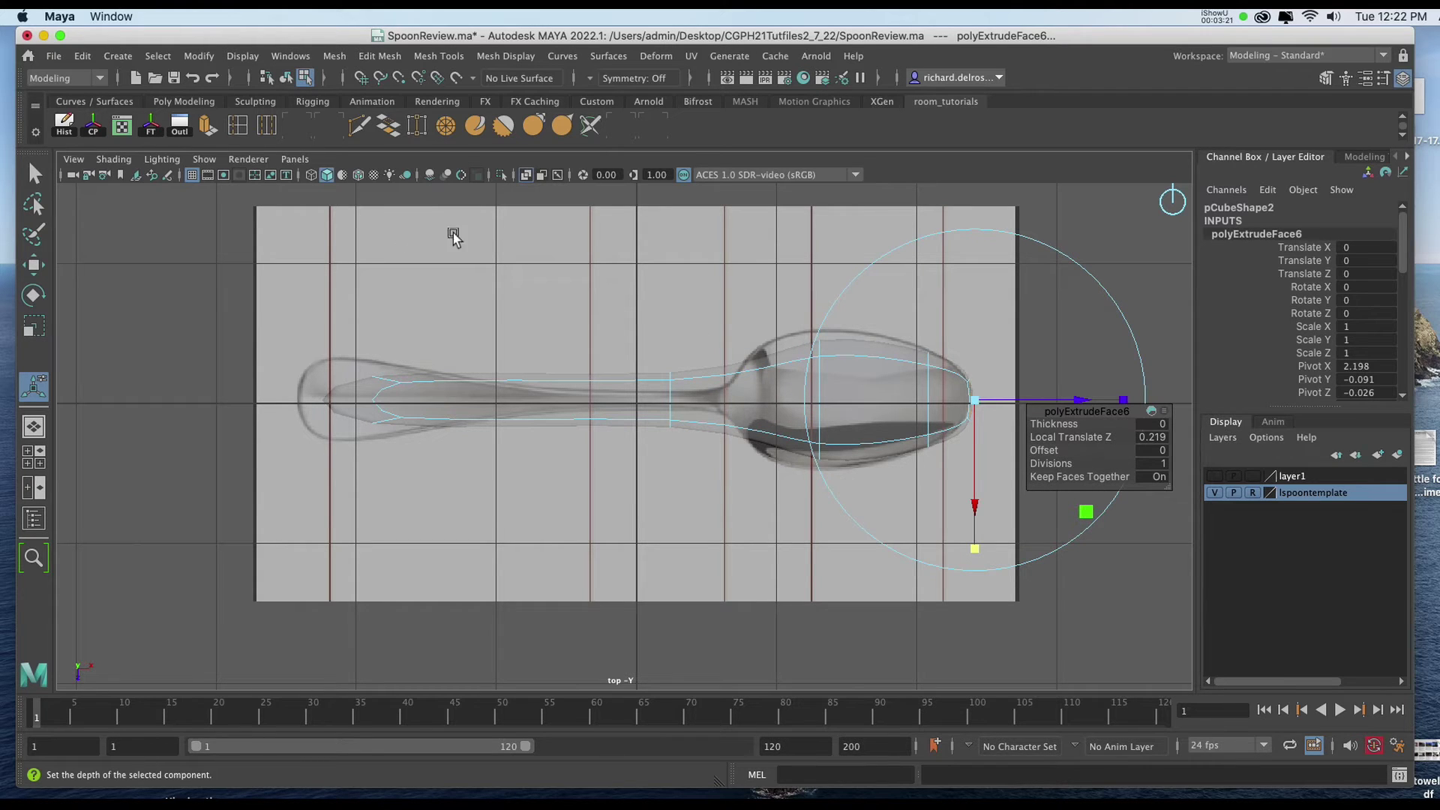
{"action": "left_click", "coordinate": [526, 175]}
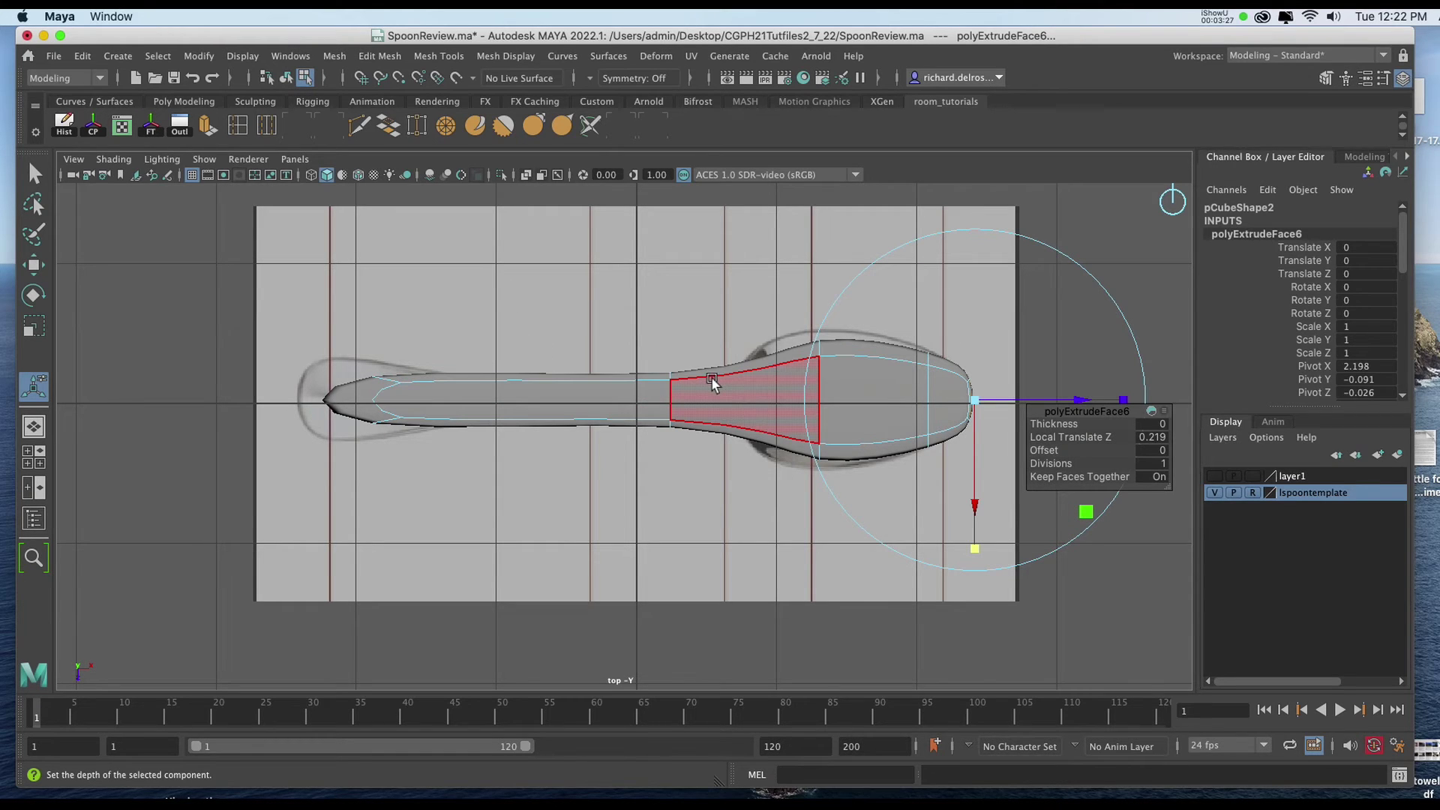
{"action": "key", "text": "1"}
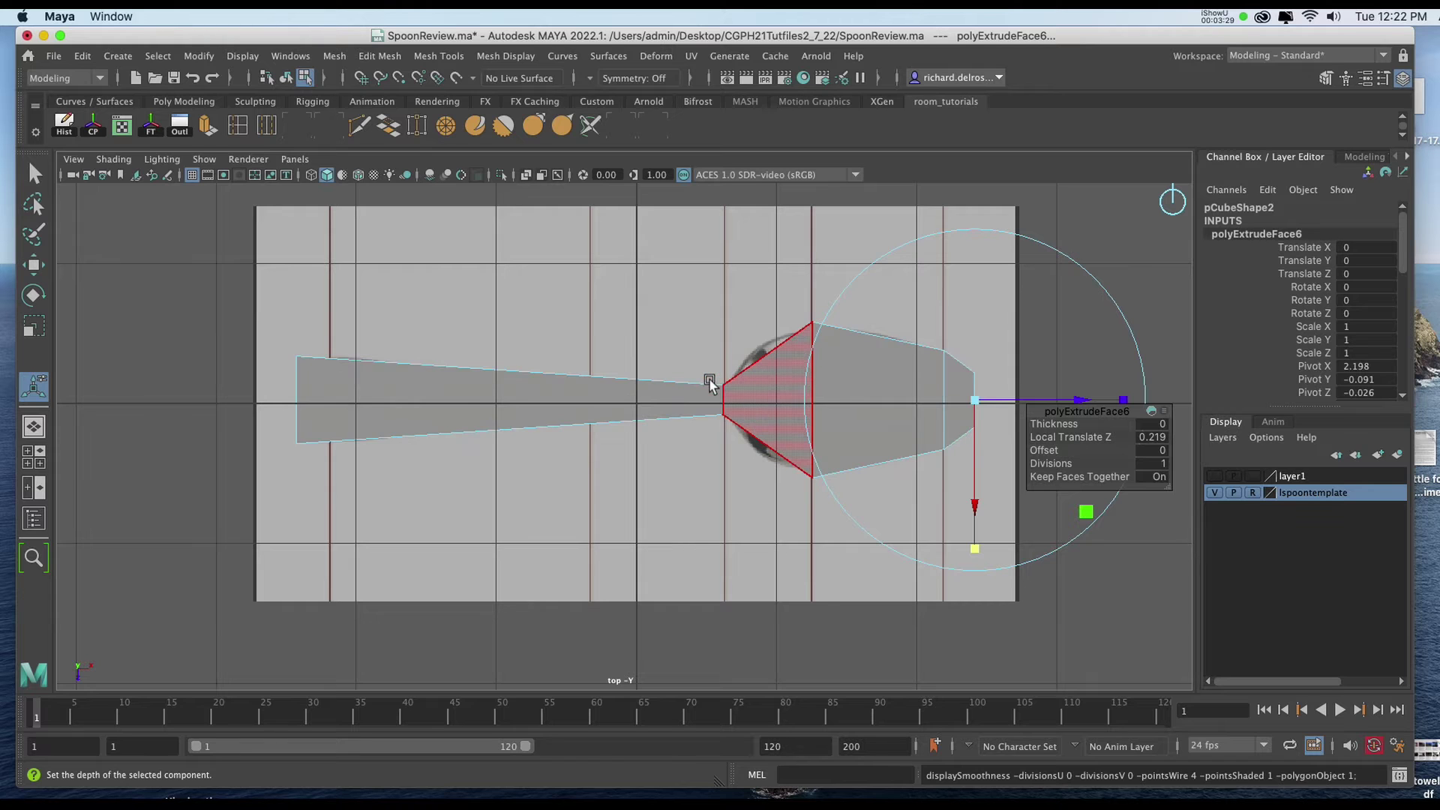
Insert an edge loop across the handle at the guide line near its wide end and check it in smooth preview
{"action": "scroll", "coordinate": [518, 386], "scroll_direction": "down", "scroll_amount": 3}
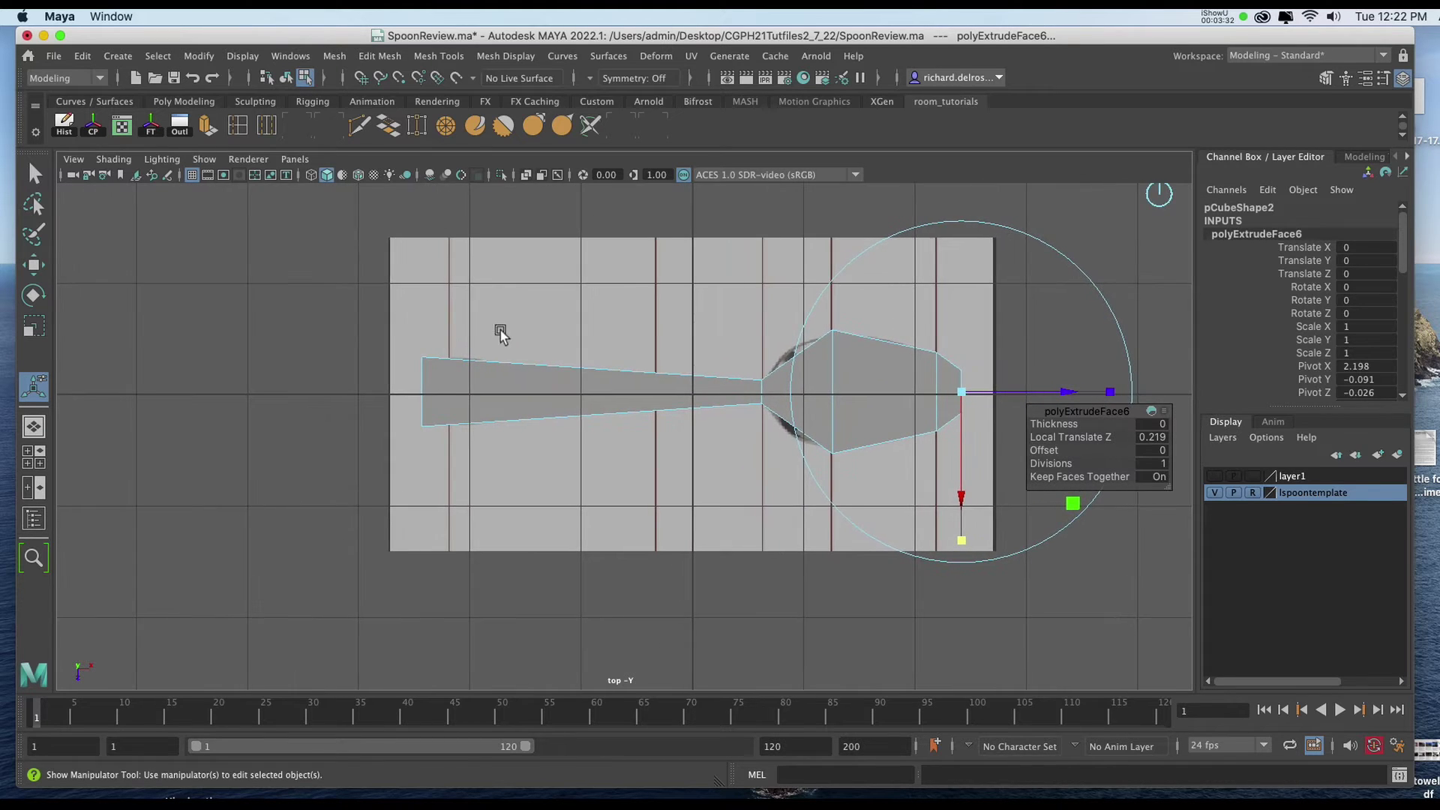
{"action": "scroll", "coordinate": [530, 460], "scroll_direction": "up", "scroll_amount": 3}
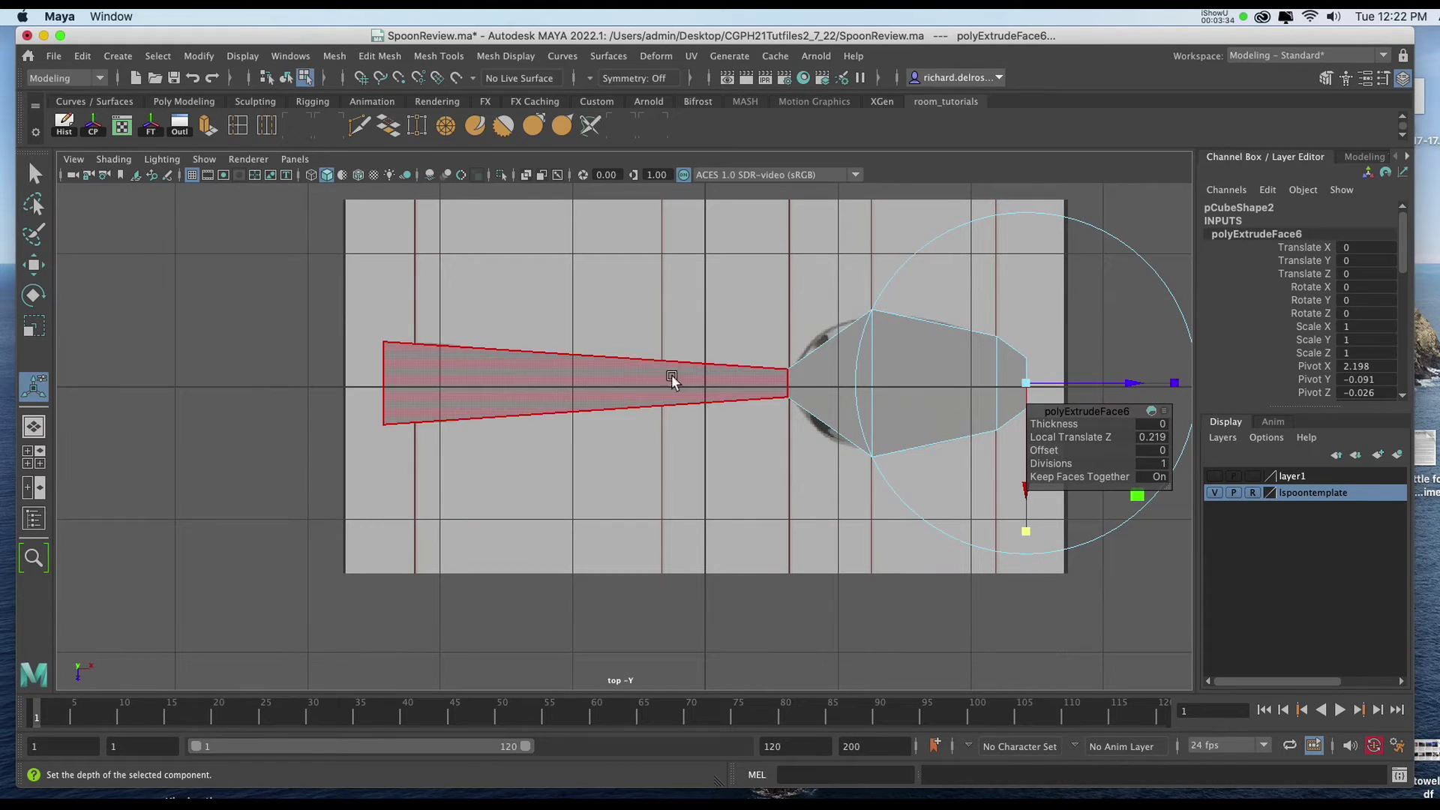
{"action": "scroll", "coordinate": [652, 425], "scroll_direction": "up", "scroll_amount": 3}
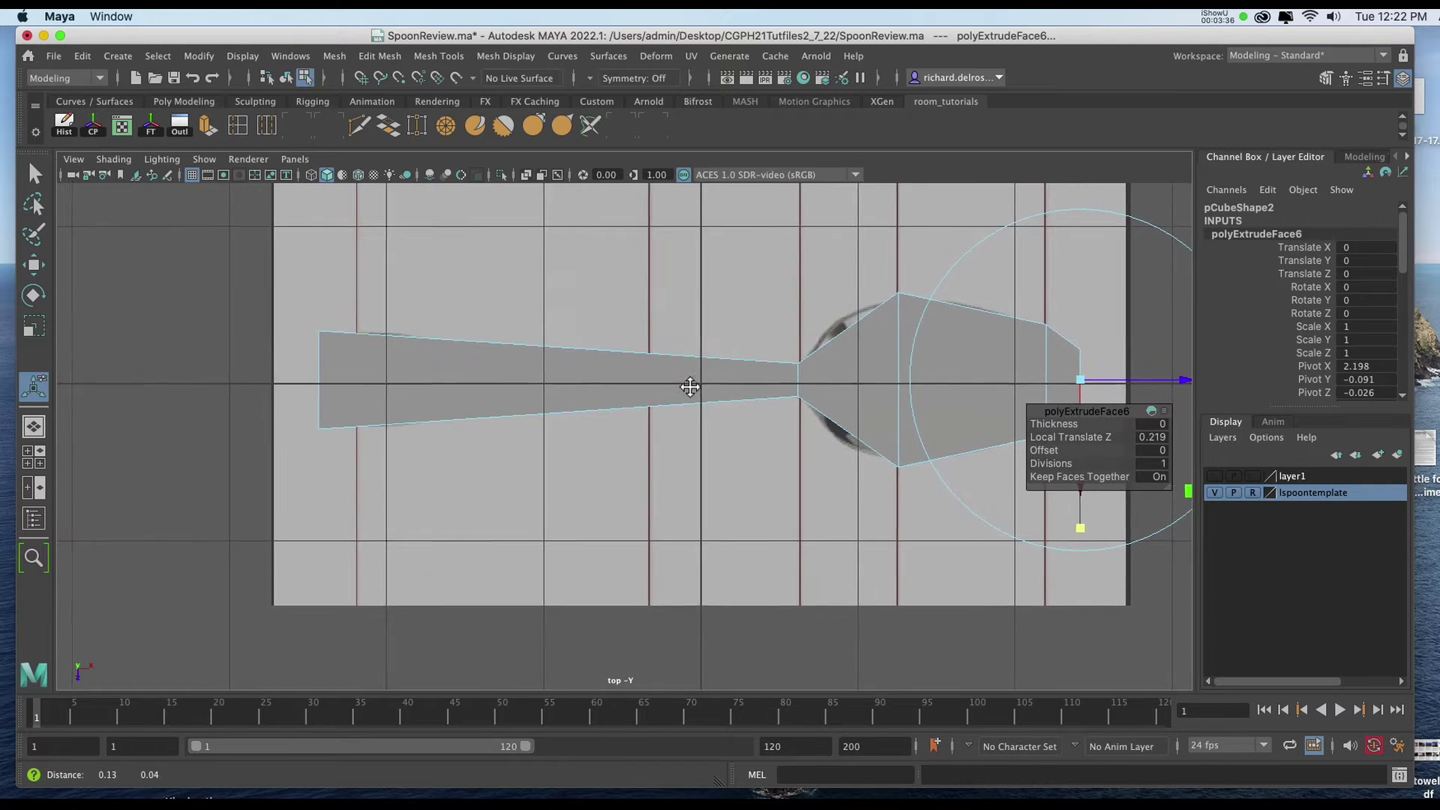
{"action": "middle_click_drag", "start_coordinate": [691, 386], "coordinate": [765, 383], "text": "alt"}
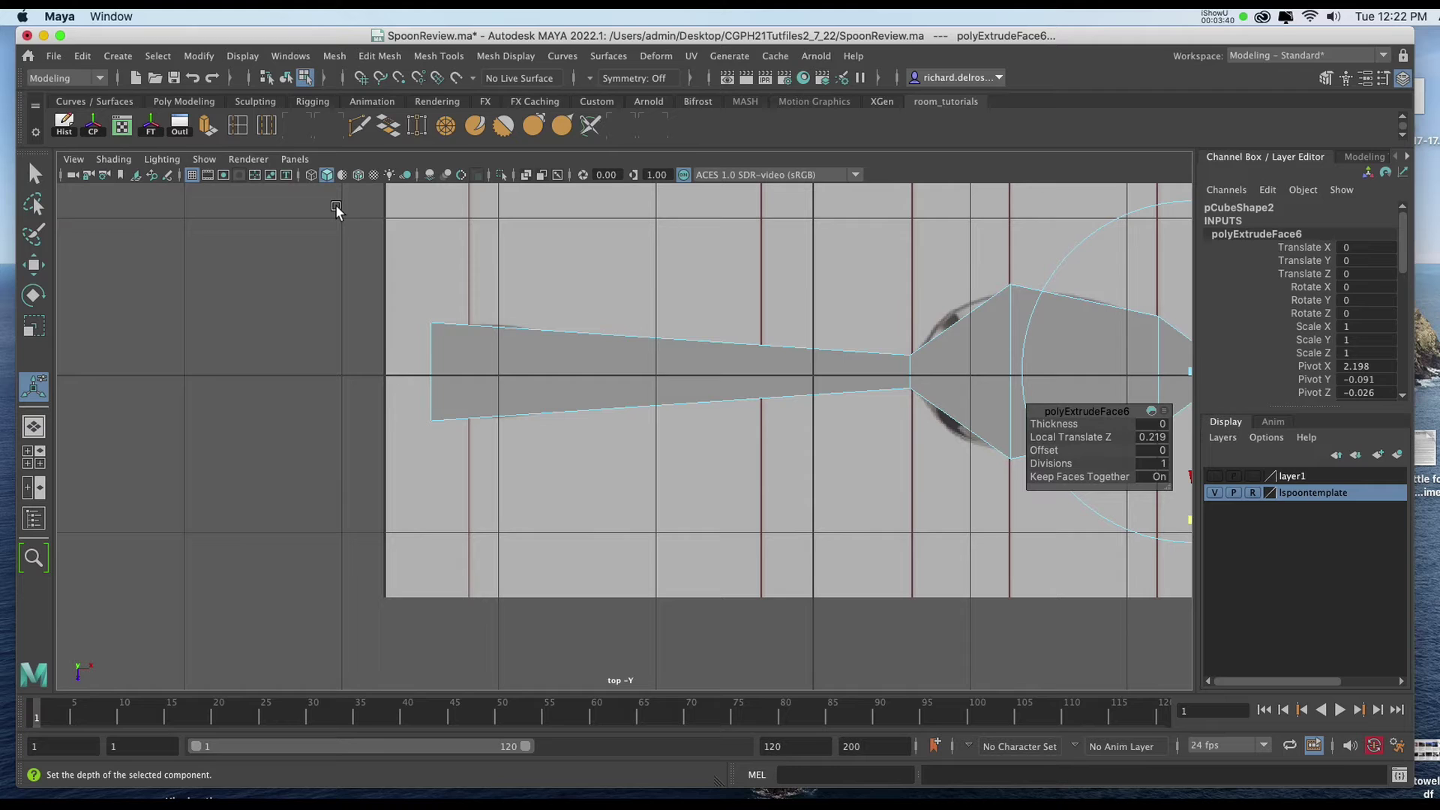
{"action": "left_click", "coordinate": [438, 56]}
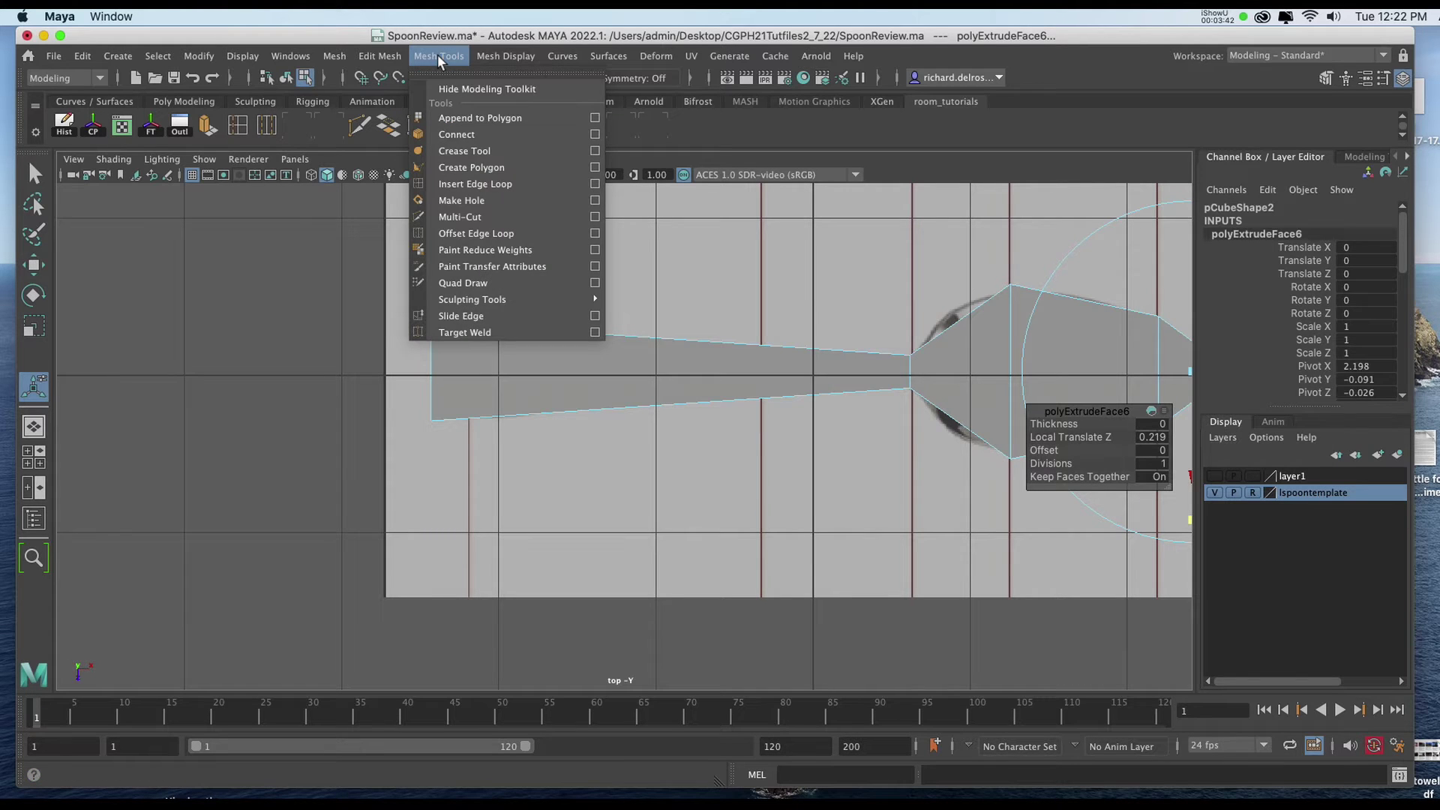
{"action": "left_click", "coordinate": [453, 183]}
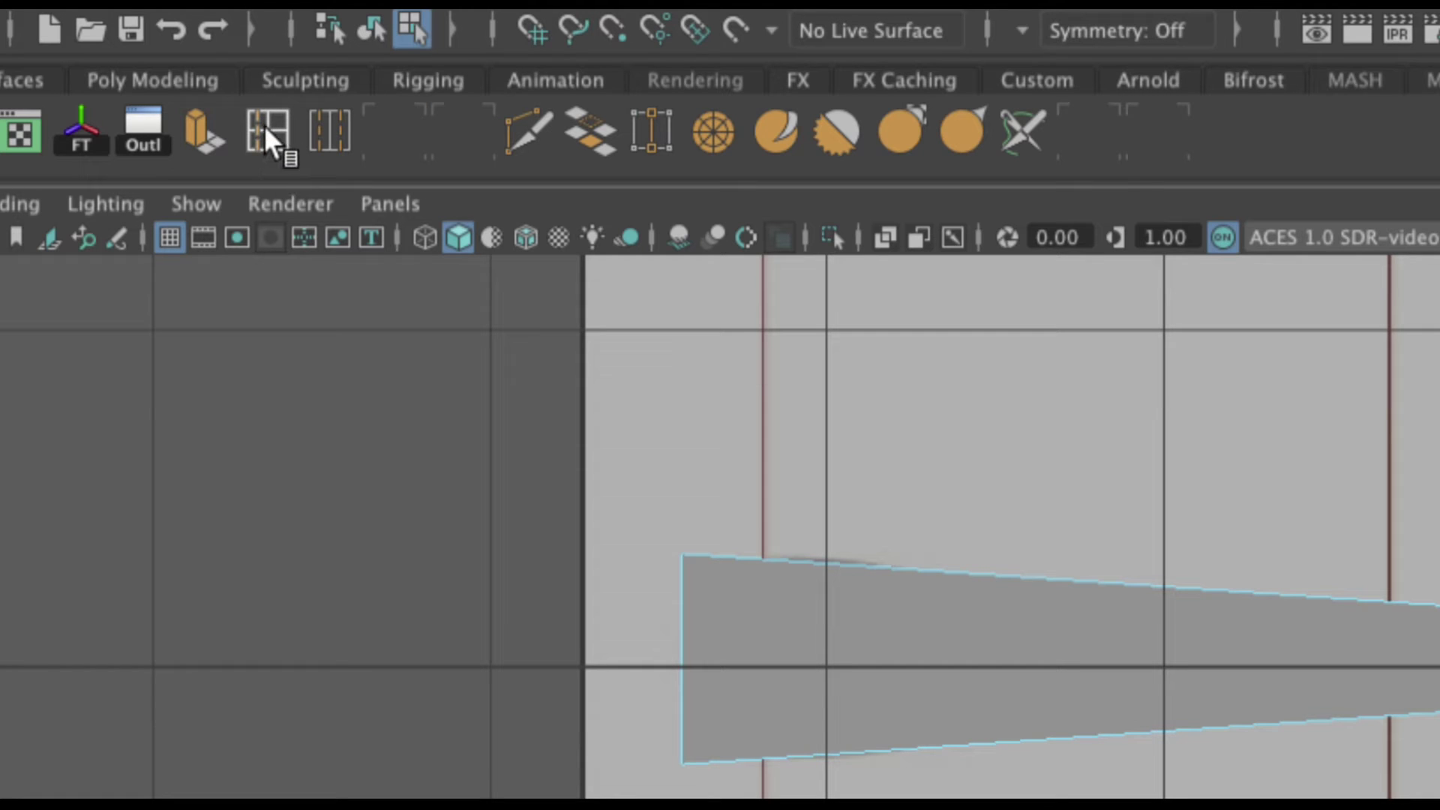
{"action": "left_click", "coordinate": [264, 126]}
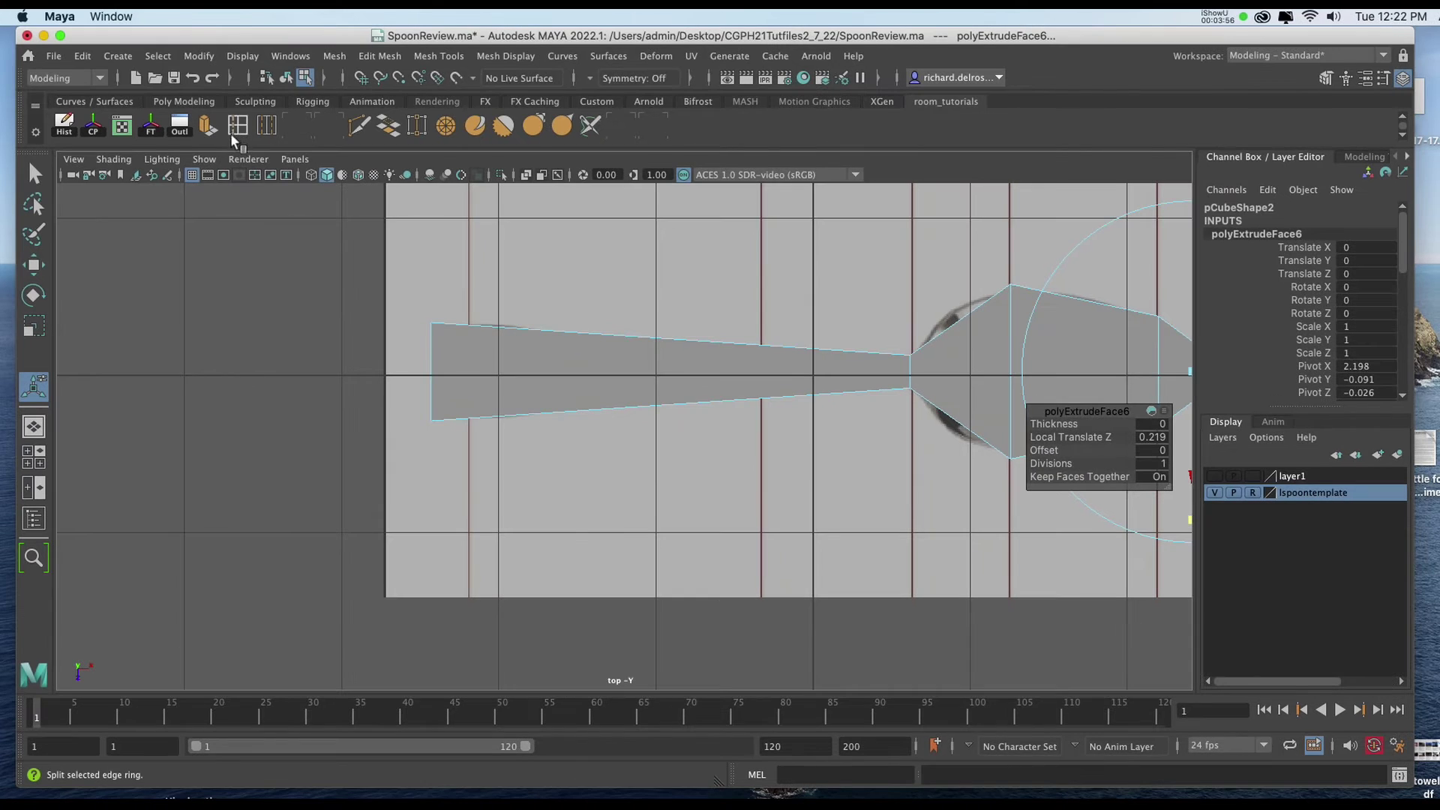
{"action": "left_click", "coordinate": [360, 255]}
{"action": "left_click", "coordinate": [238, 125]}
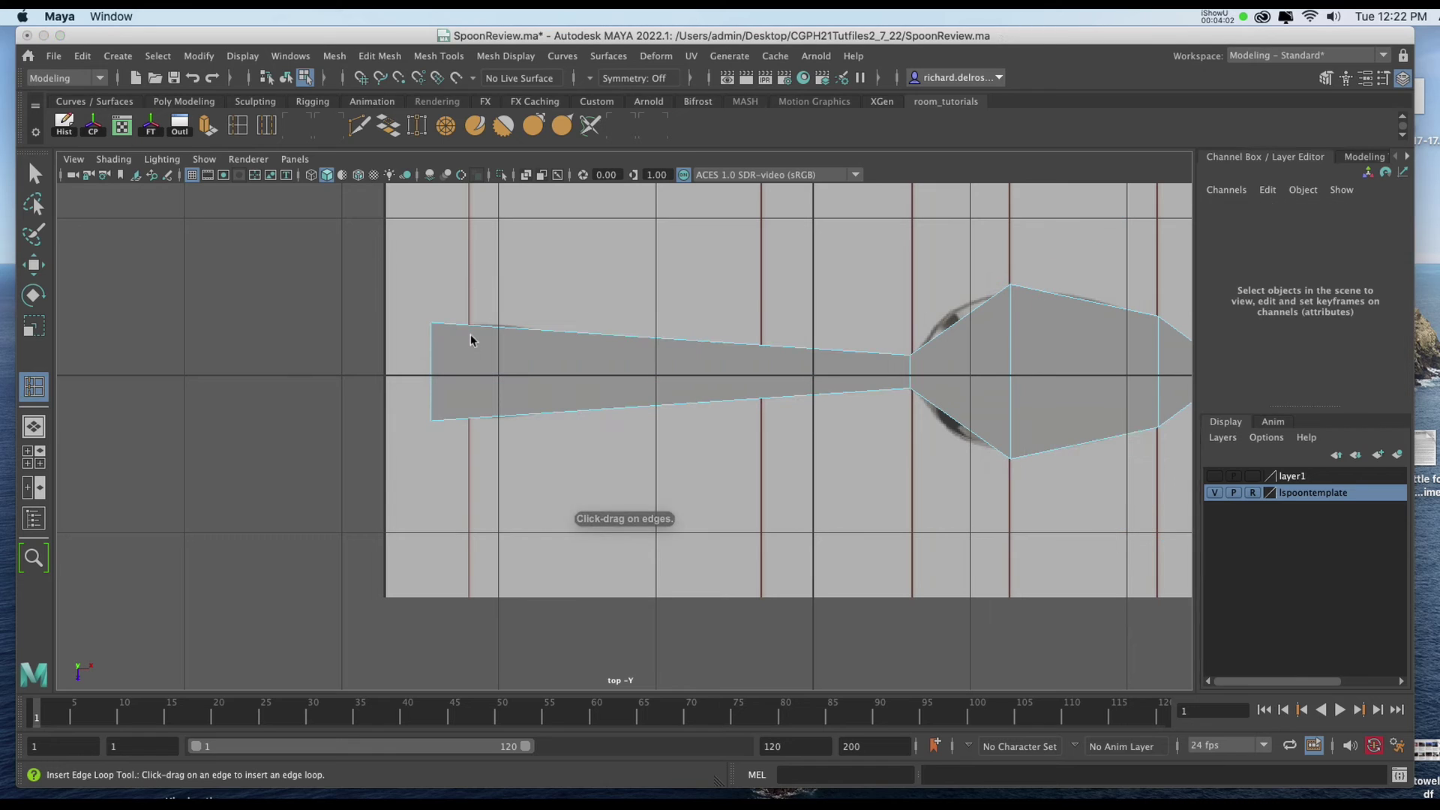
{"action": "left_click", "coordinate": [470, 327]}
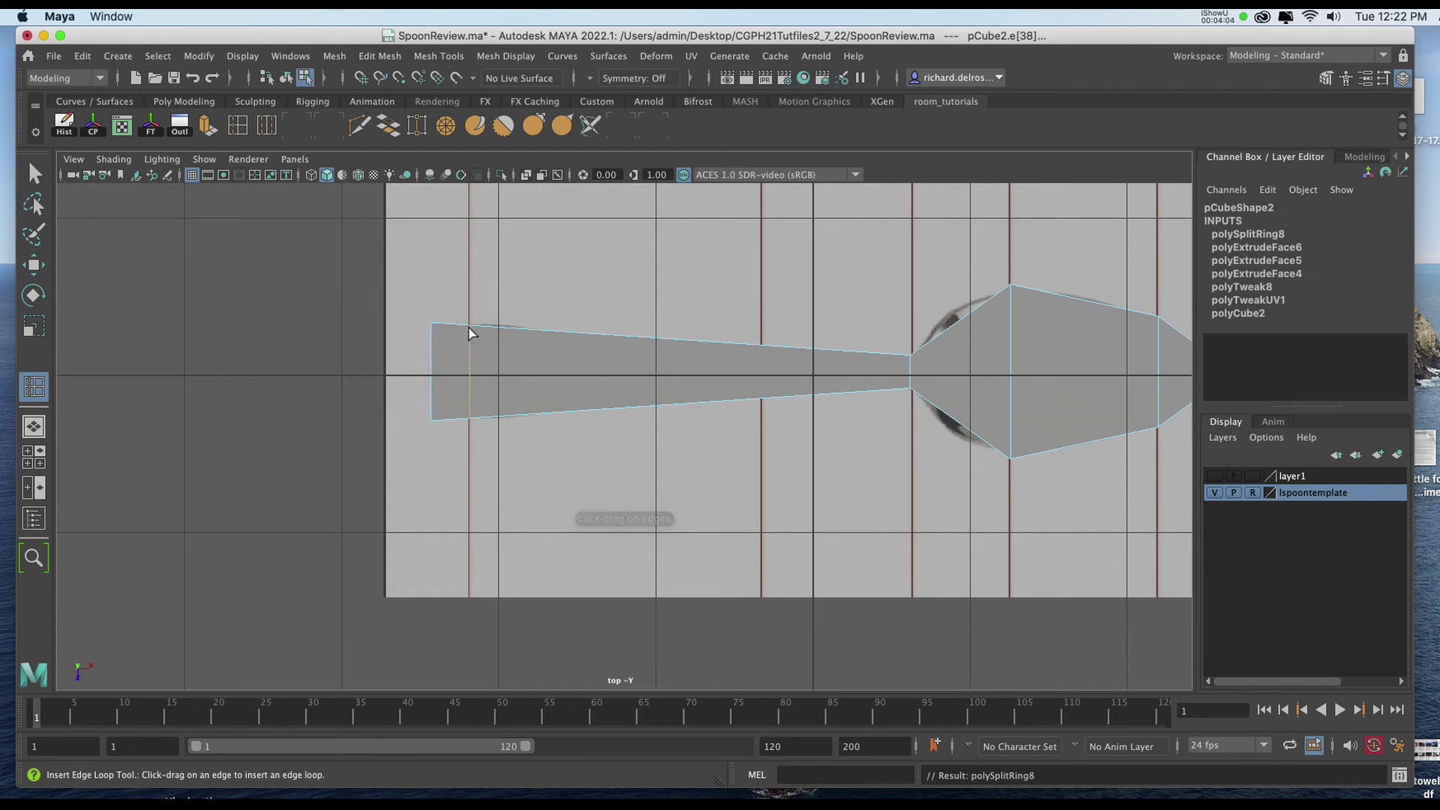
{"action": "key", "text": "3"}
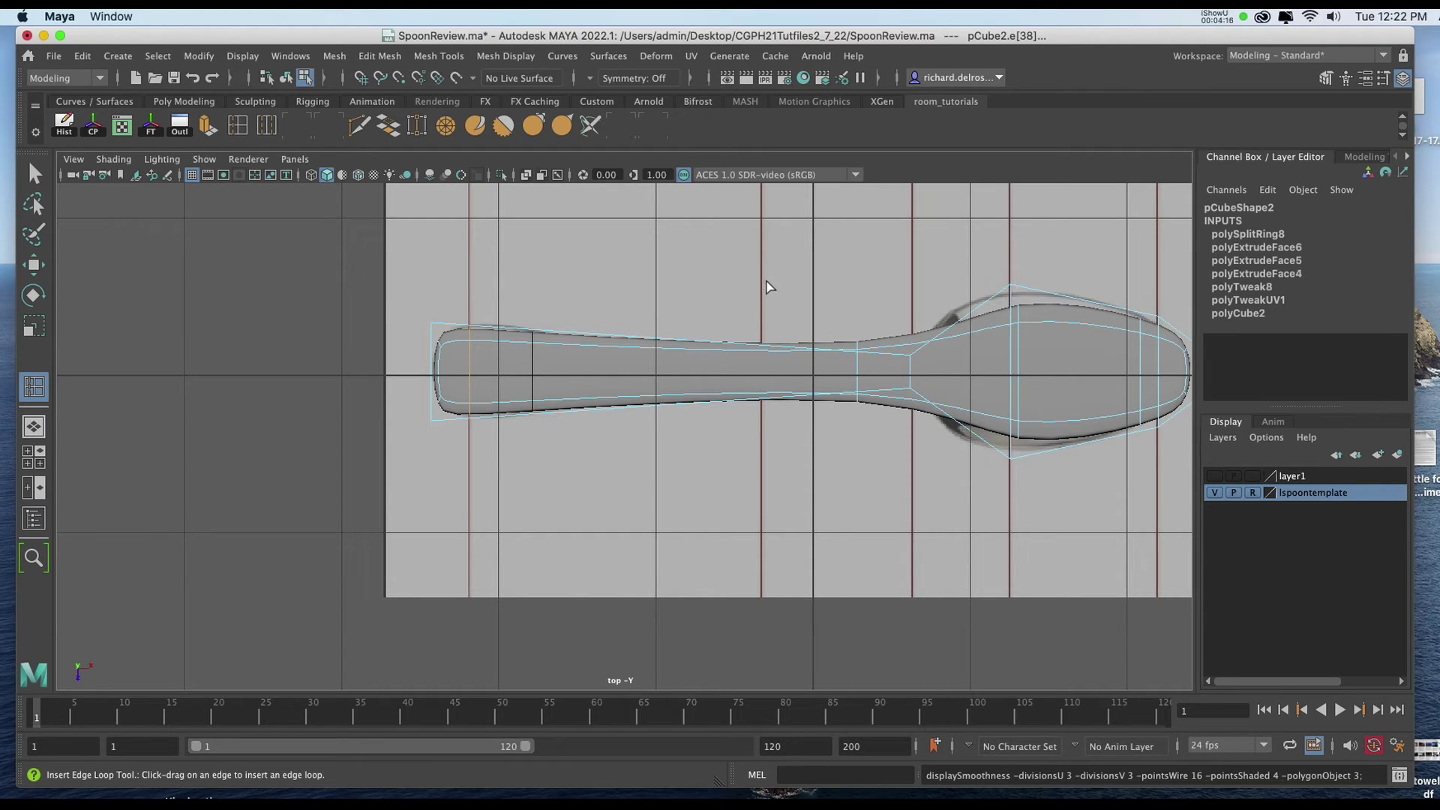
{"action": "key", "text": "1"}
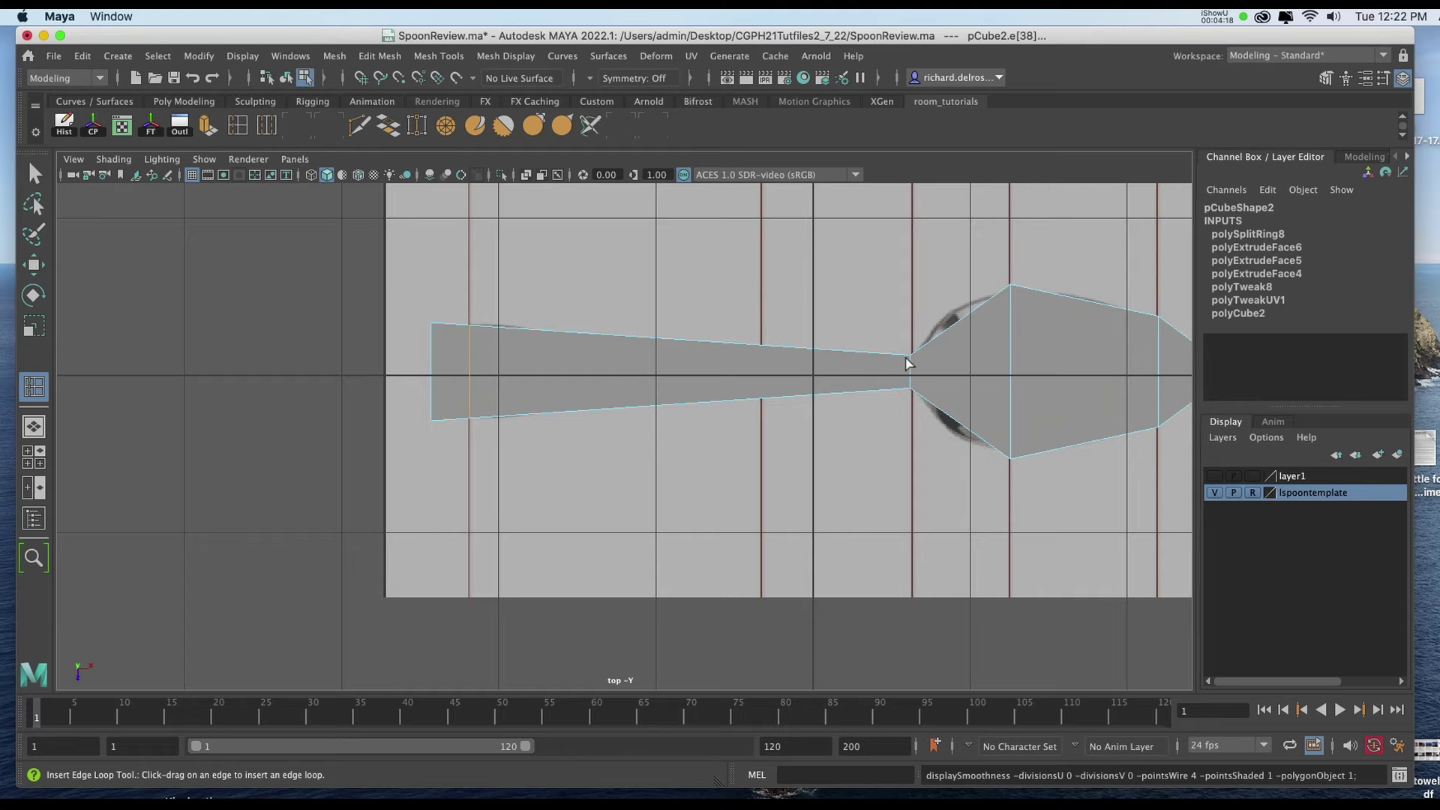
Insert an edge loop on the handle just before the neck and check the sharper transition in smooth preview
{"action": "left_click", "coordinate": [902, 361]}
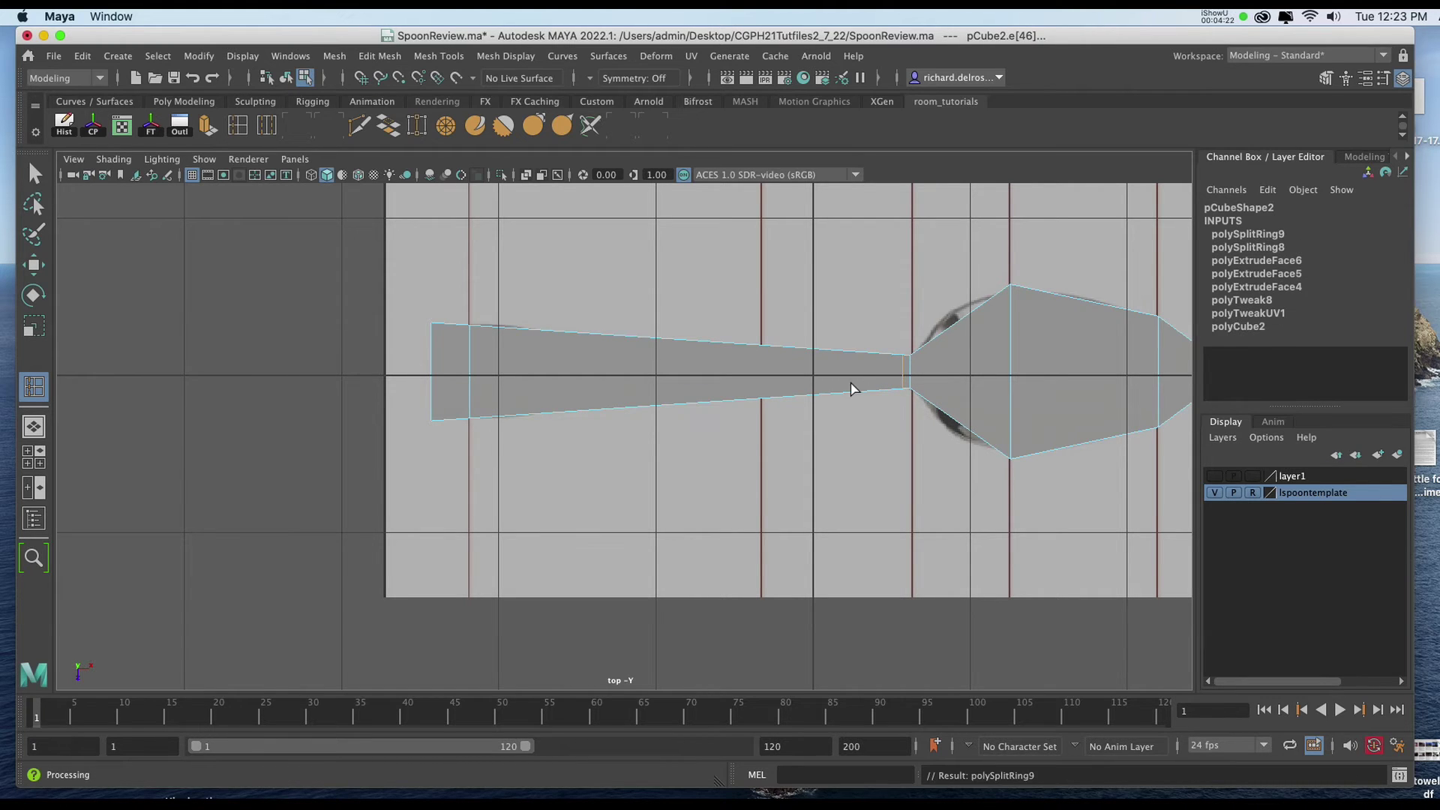
{"action": "key", "text": "3"}
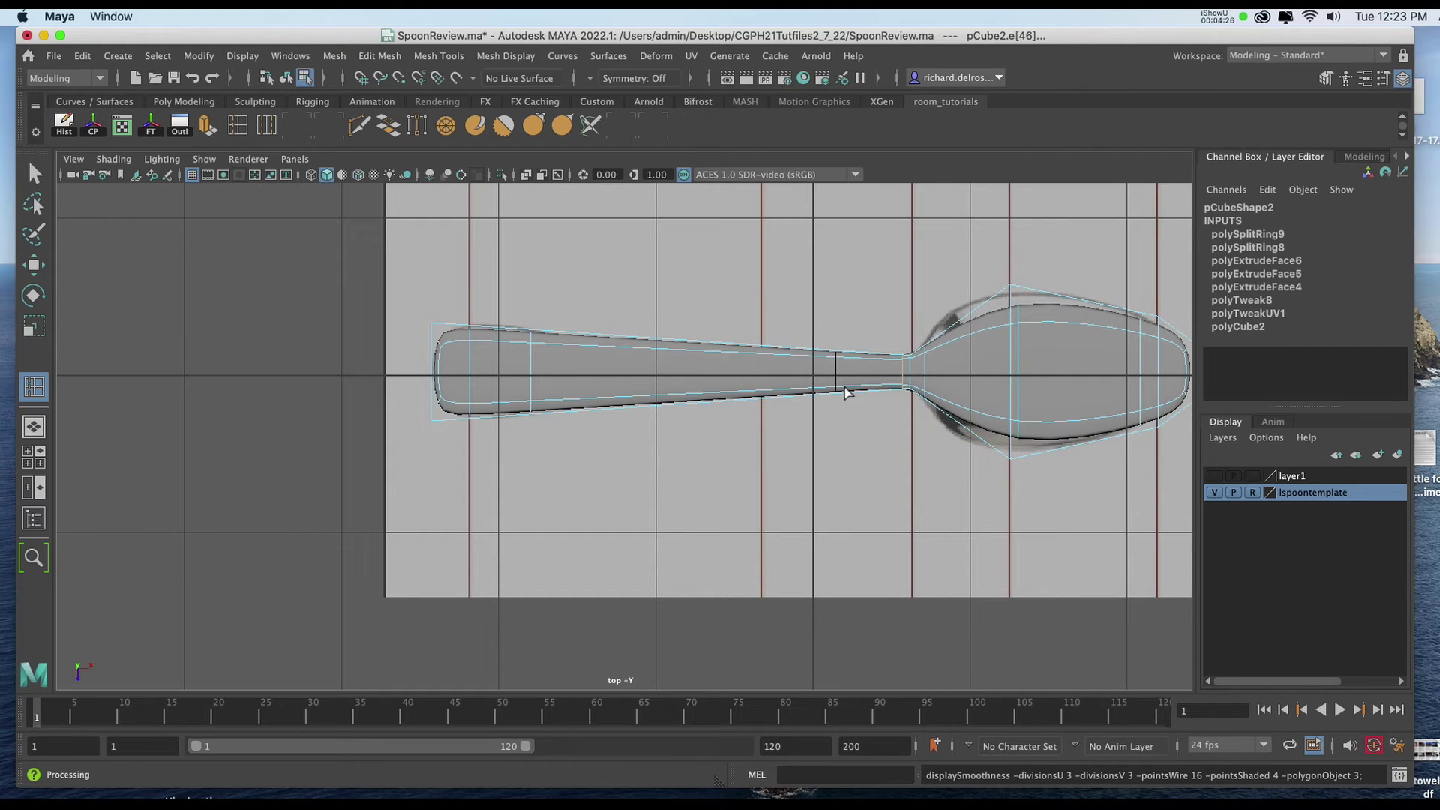
{"action": "key", "text": "1"}
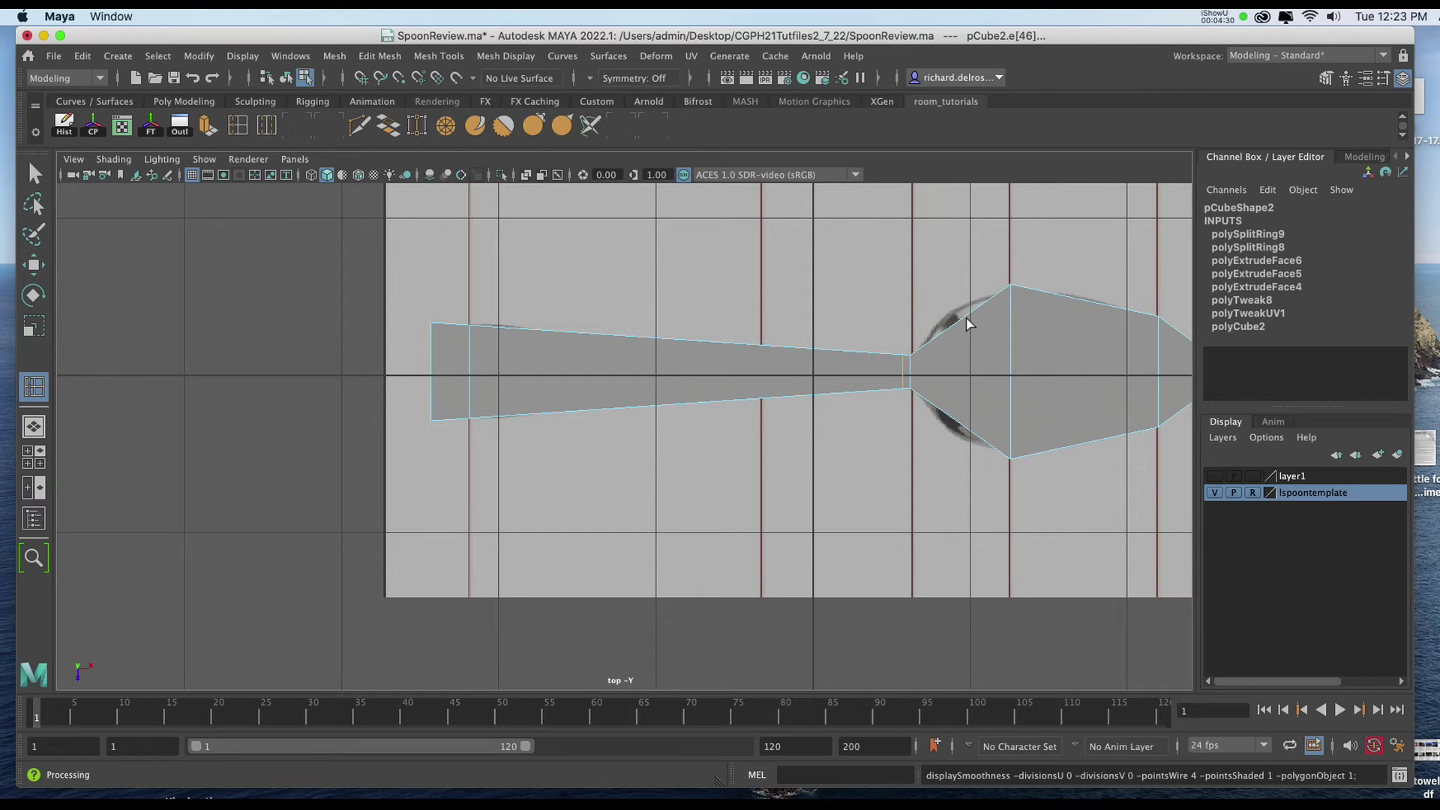
Insert an edge loop between the neck and the bowl's widest part and scale it wider to match the template outline
{"action": "key", "text": "ctrl"}
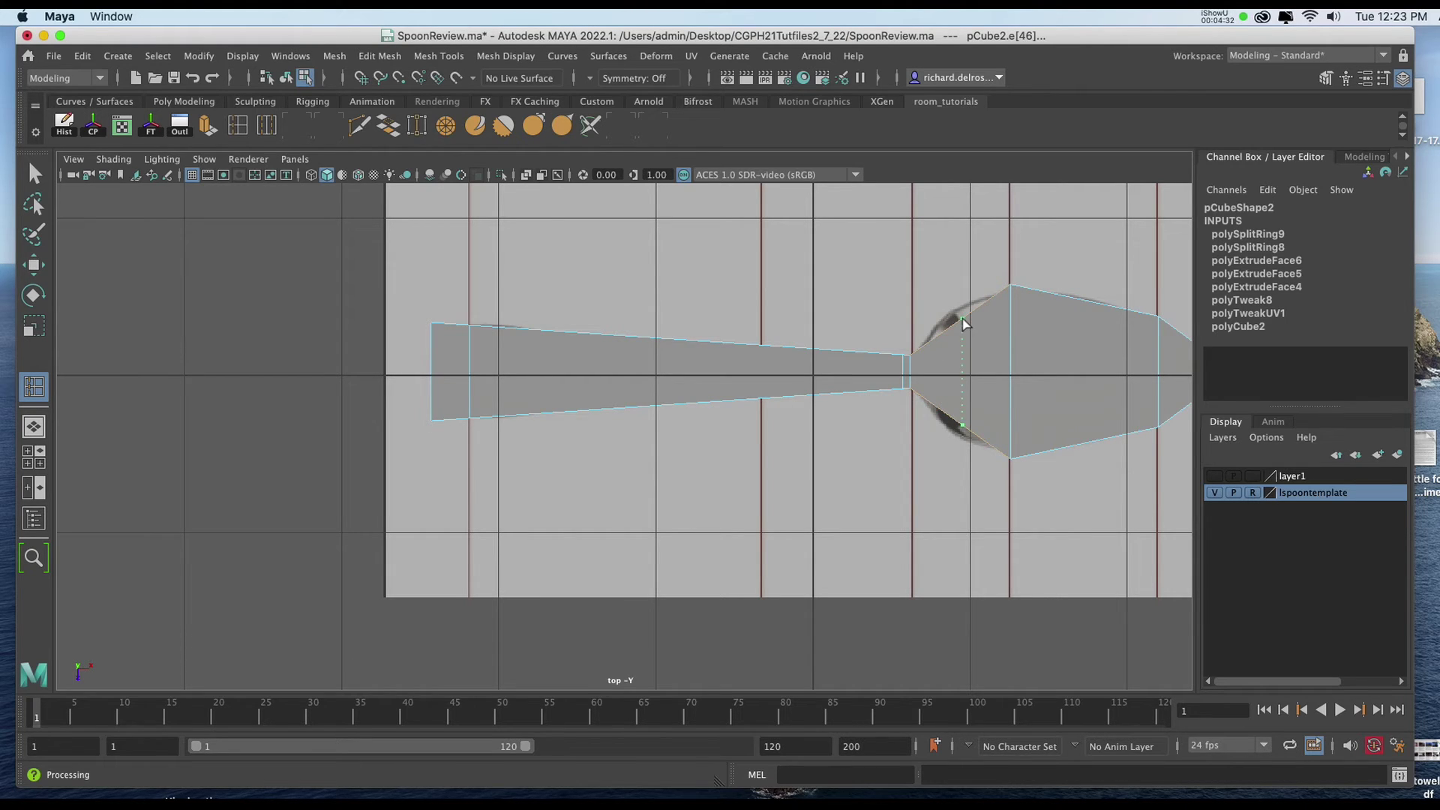
{"action": "left_click", "coordinate": [964, 322]}
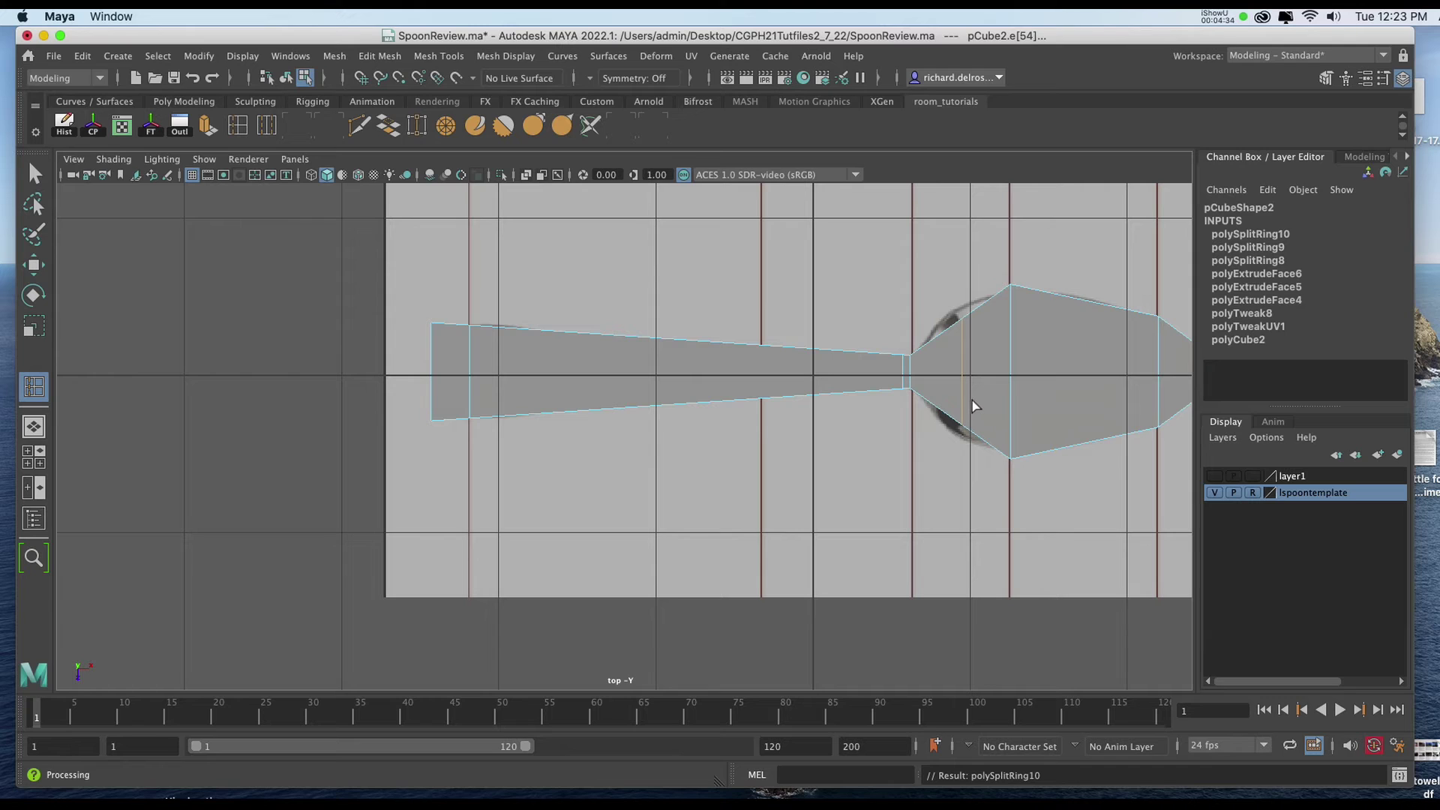
{"action": "key", "text": "r"}
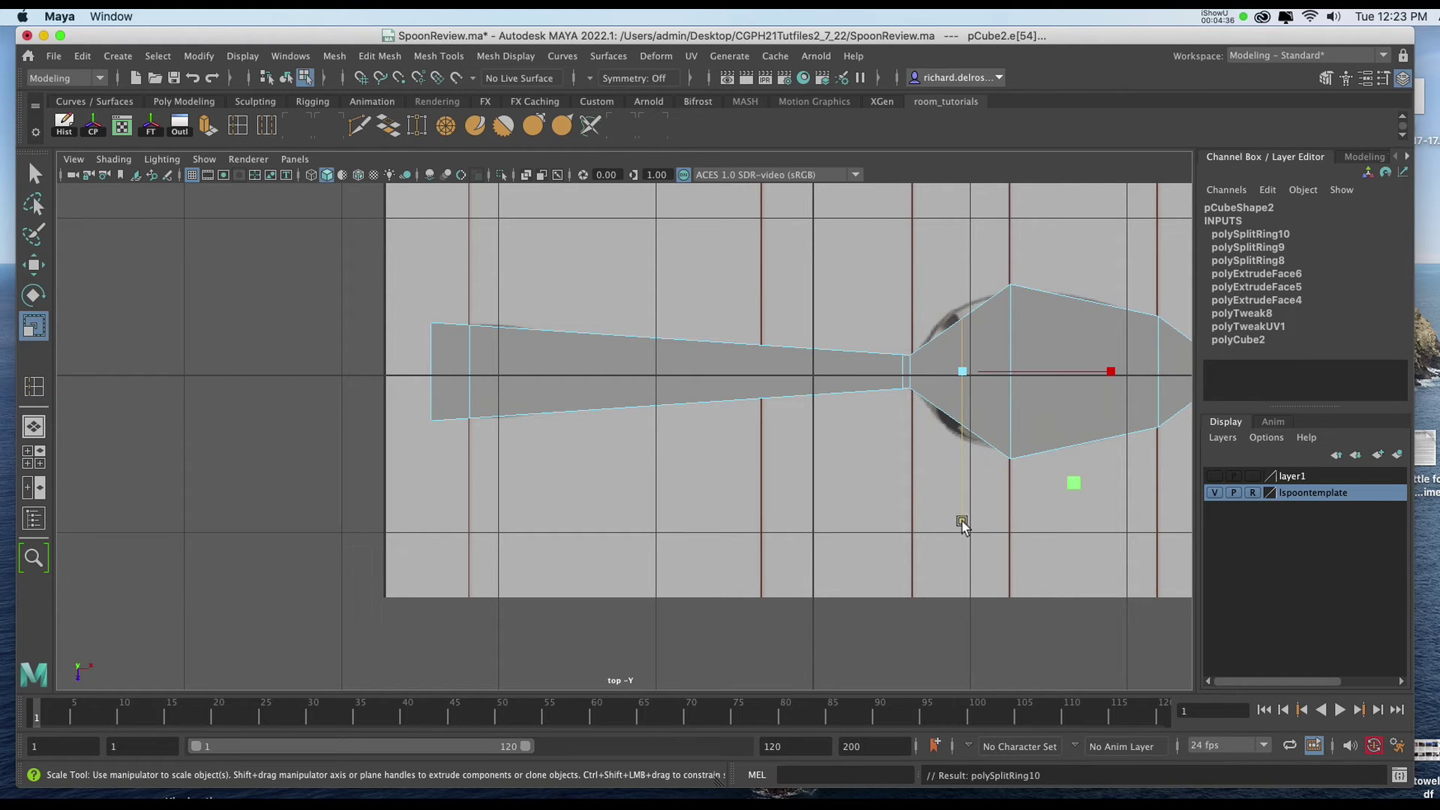
{"action": "left_click_drag", "start_coordinate": [960, 518], "coordinate": [964, 590]}
{"action": "key", "text": "ctrl+z"}
{"action": "key", "text": "3"}
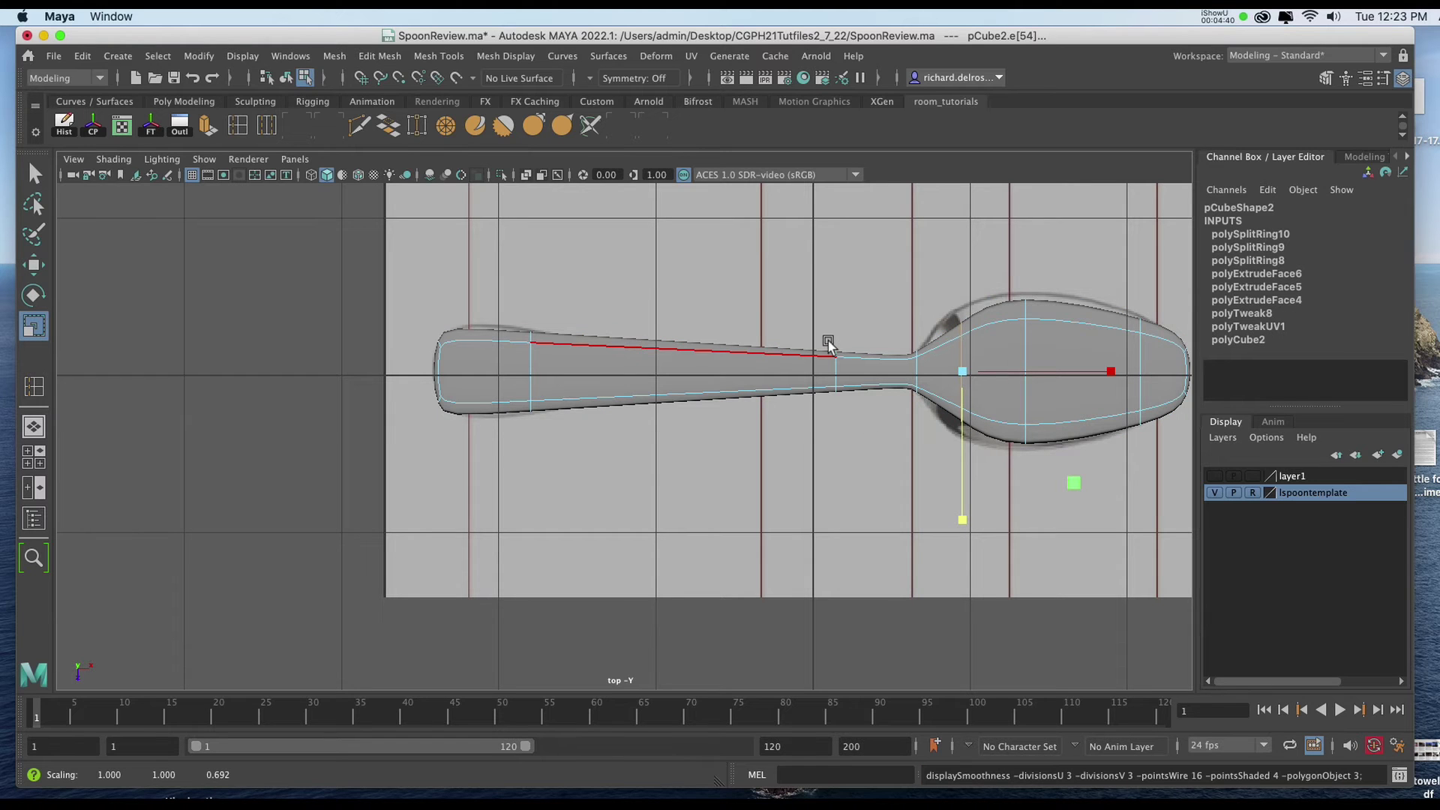
{"action": "left_click_drag", "start_coordinate": [963, 519], "coordinate": [957, 575]}
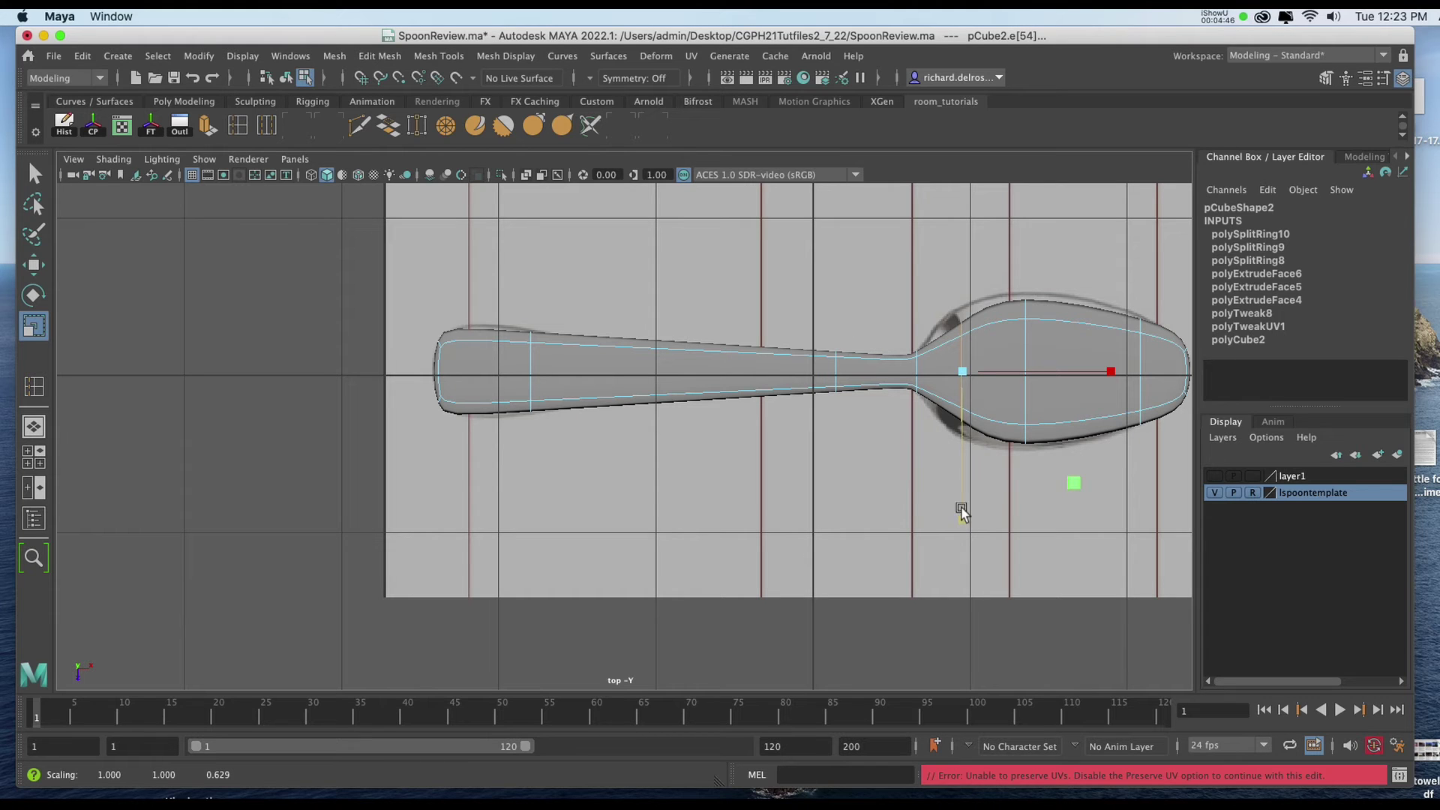
{"action": "key", "text": "r"}
{"action": "left_click_drag", "start_coordinate": [963, 398], "coordinate": [968, 439]}
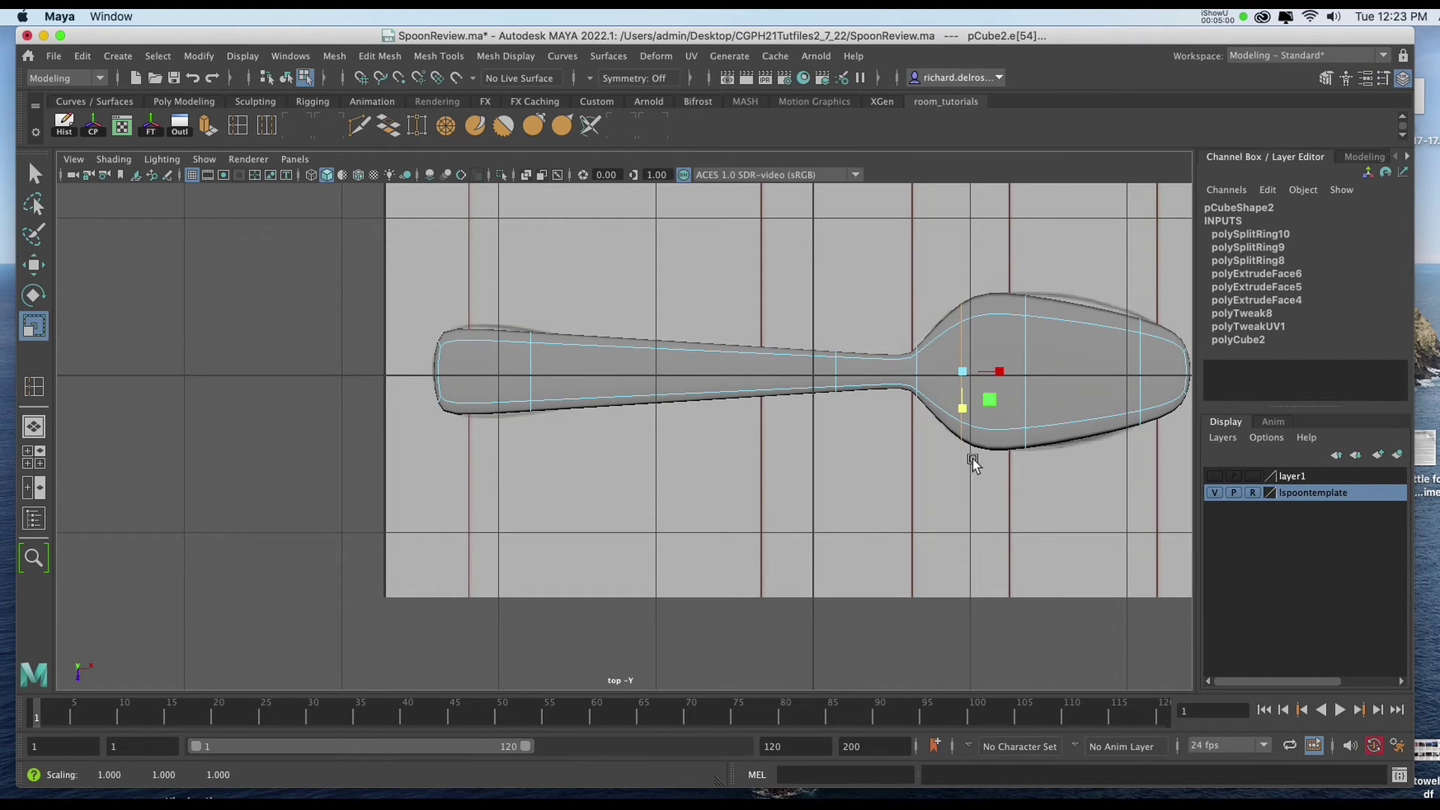
{"action": "key", "text": "1"}
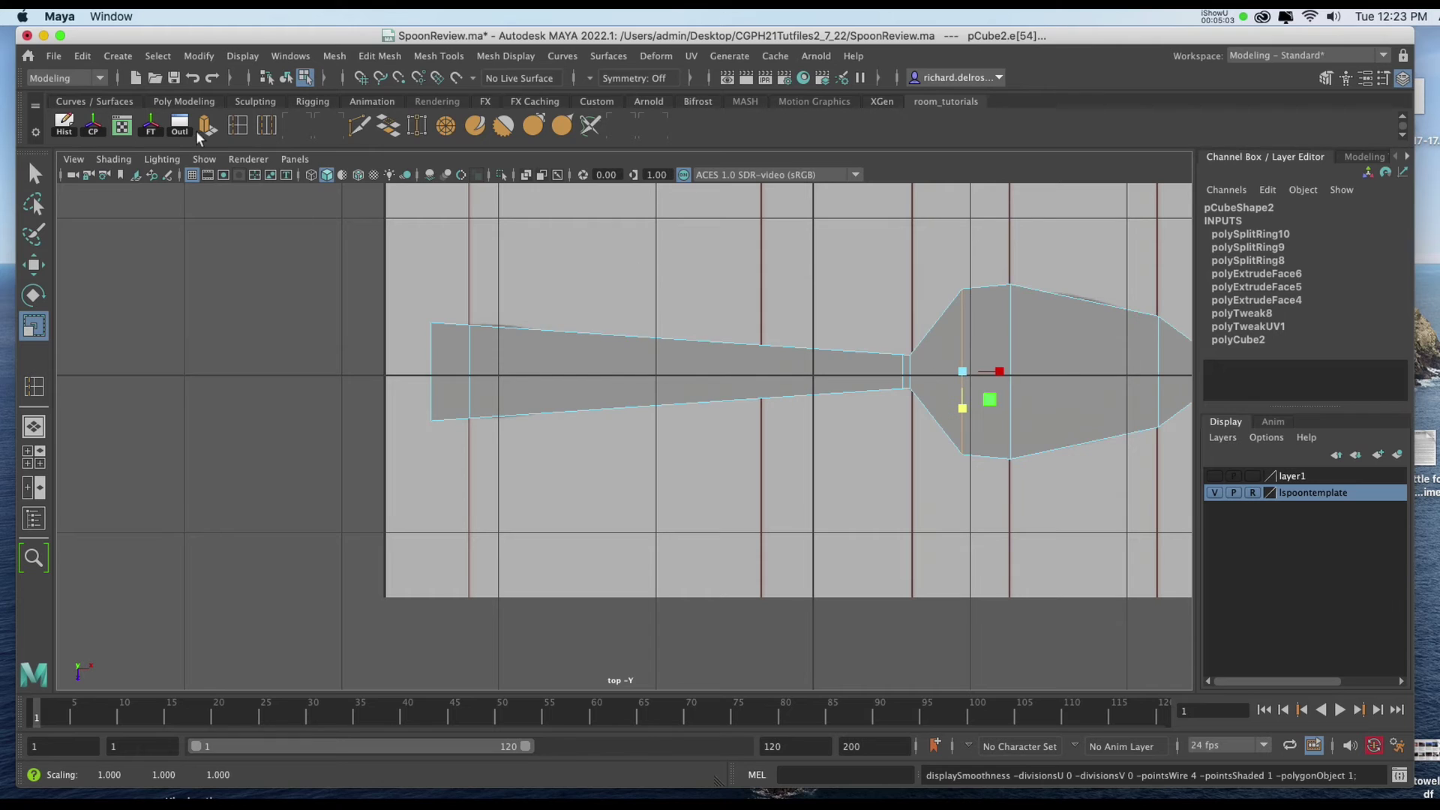
Insert an edge loop midway between the bowl's last two guide lines, scale its width to about 1.2 and check the smooth preview
{"action": "left_click", "coordinate": [239, 126]}
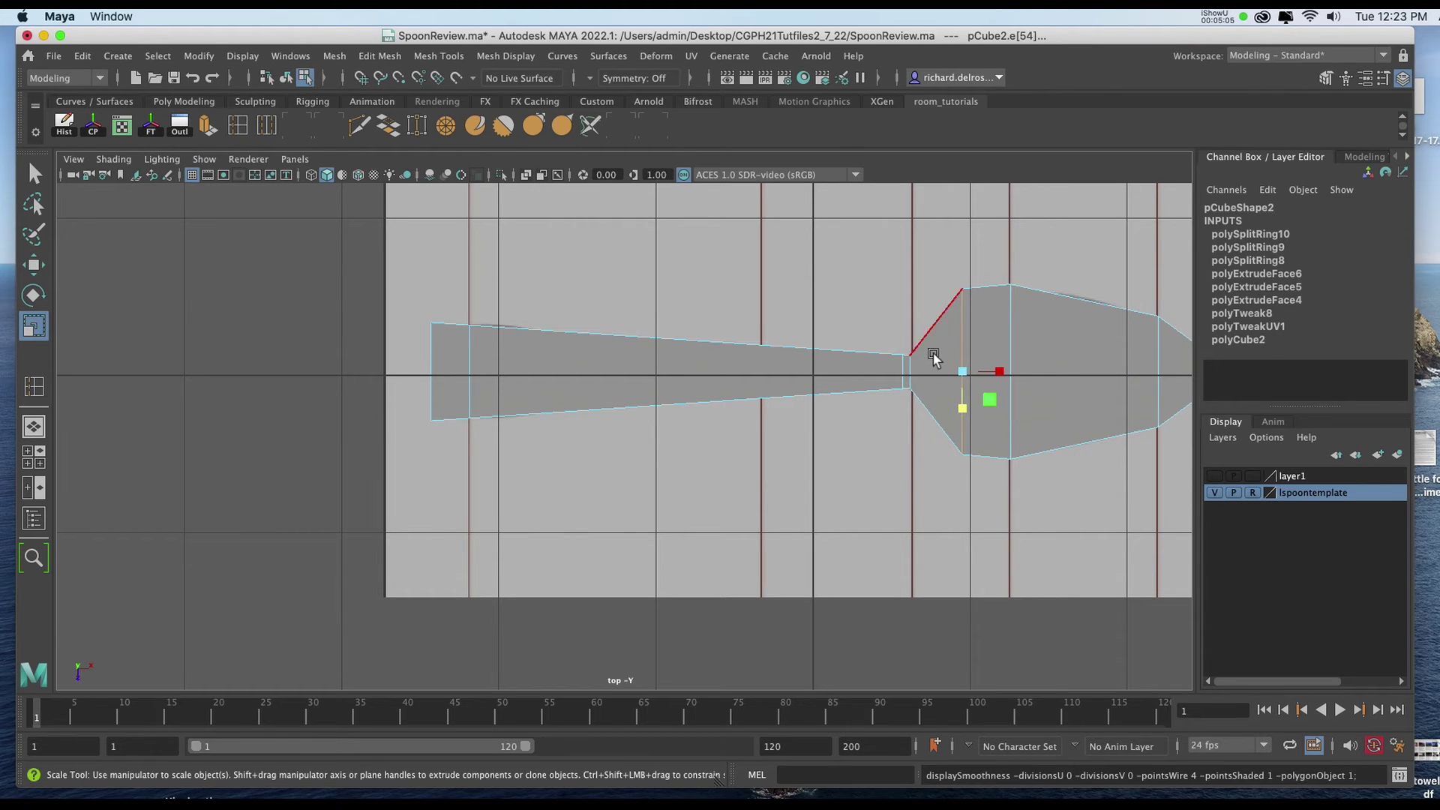
{"action": "left_click_drag", "start_coordinate": [1085, 303], "coordinate": [1087, 307]}
{"action": "key", "text": "r"}
{"action": "left_click_drag", "start_coordinate": [1087, 406], "coordinate": [1089, 419]}
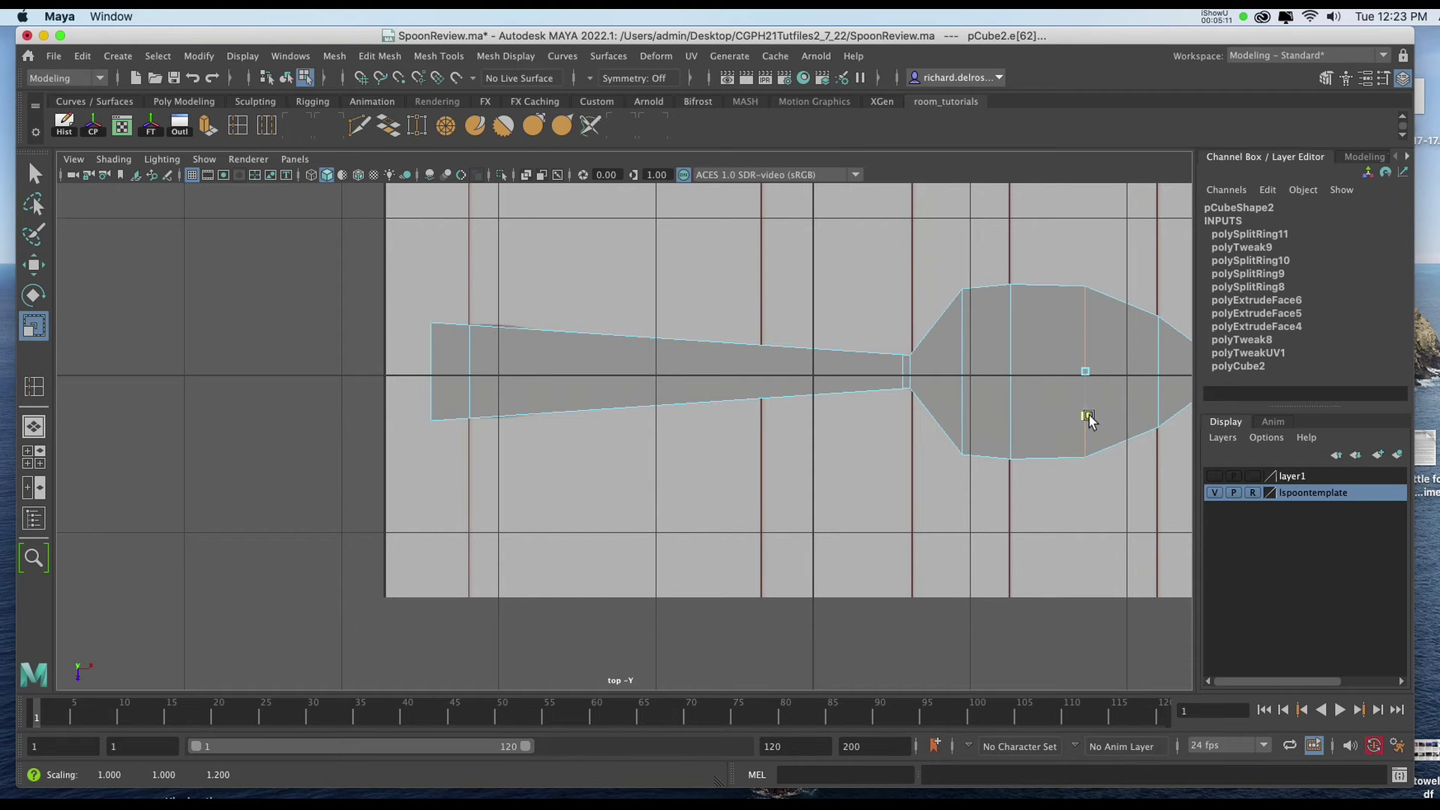
{"action": "key", "text": "3"}
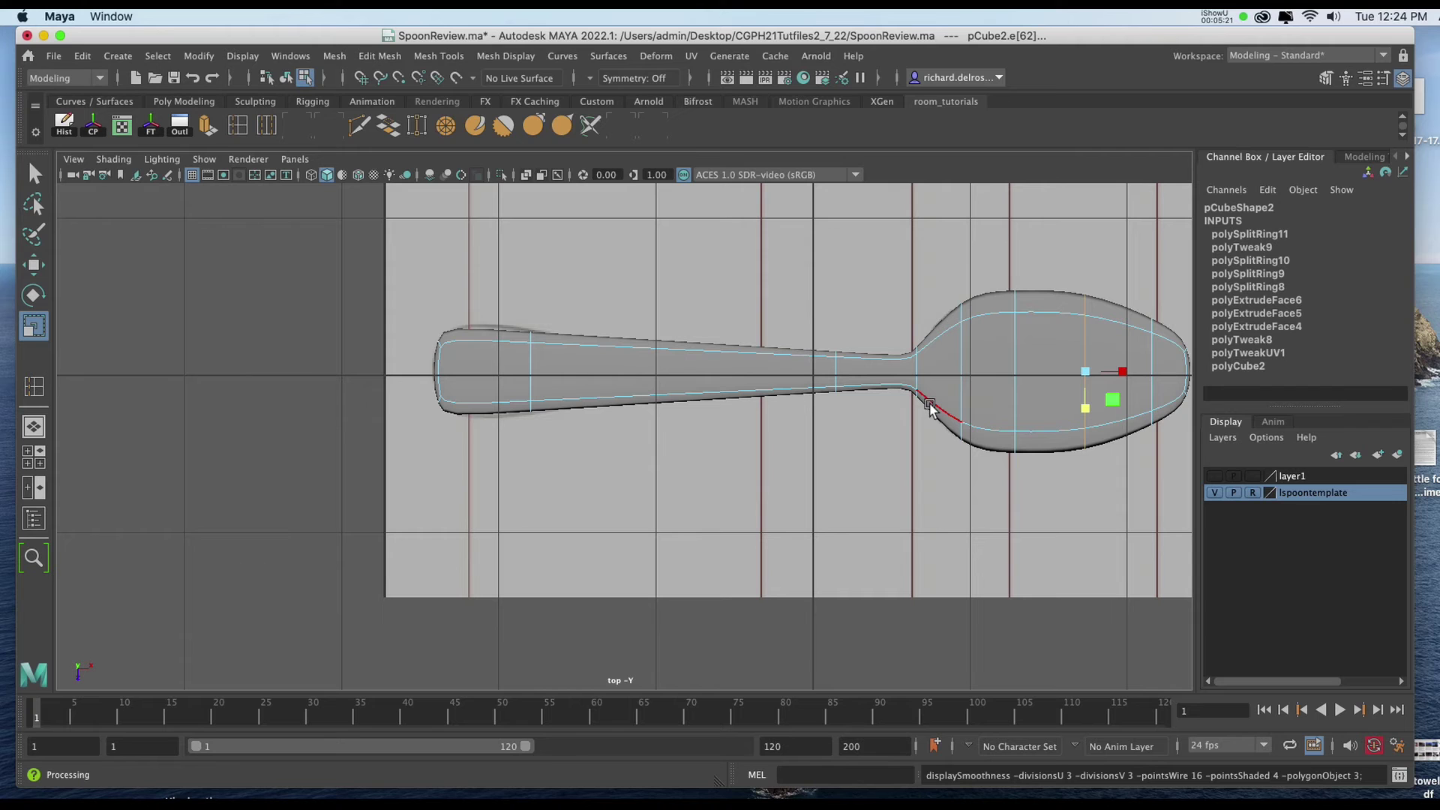
Insert an edge loop lengthwise along the middle of the spoon, from the handle's end to the bowl's tip
{"action": "key", "text": "space"}
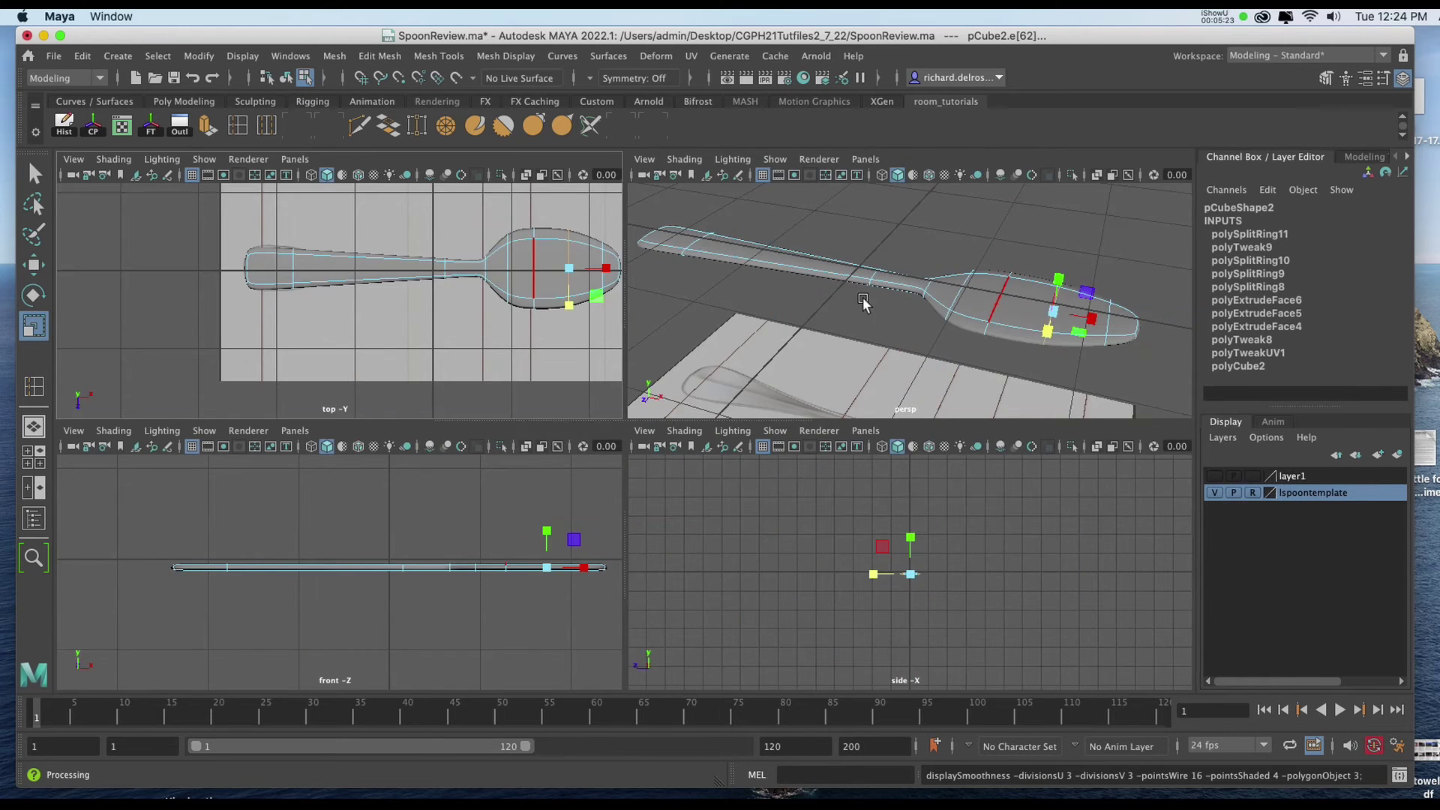
{"action": "key", "text": "space"}
{"action": "left_click_drag", "start_coordinate": [777, 338], "coordinate": [713, 420], "text": "alt"}
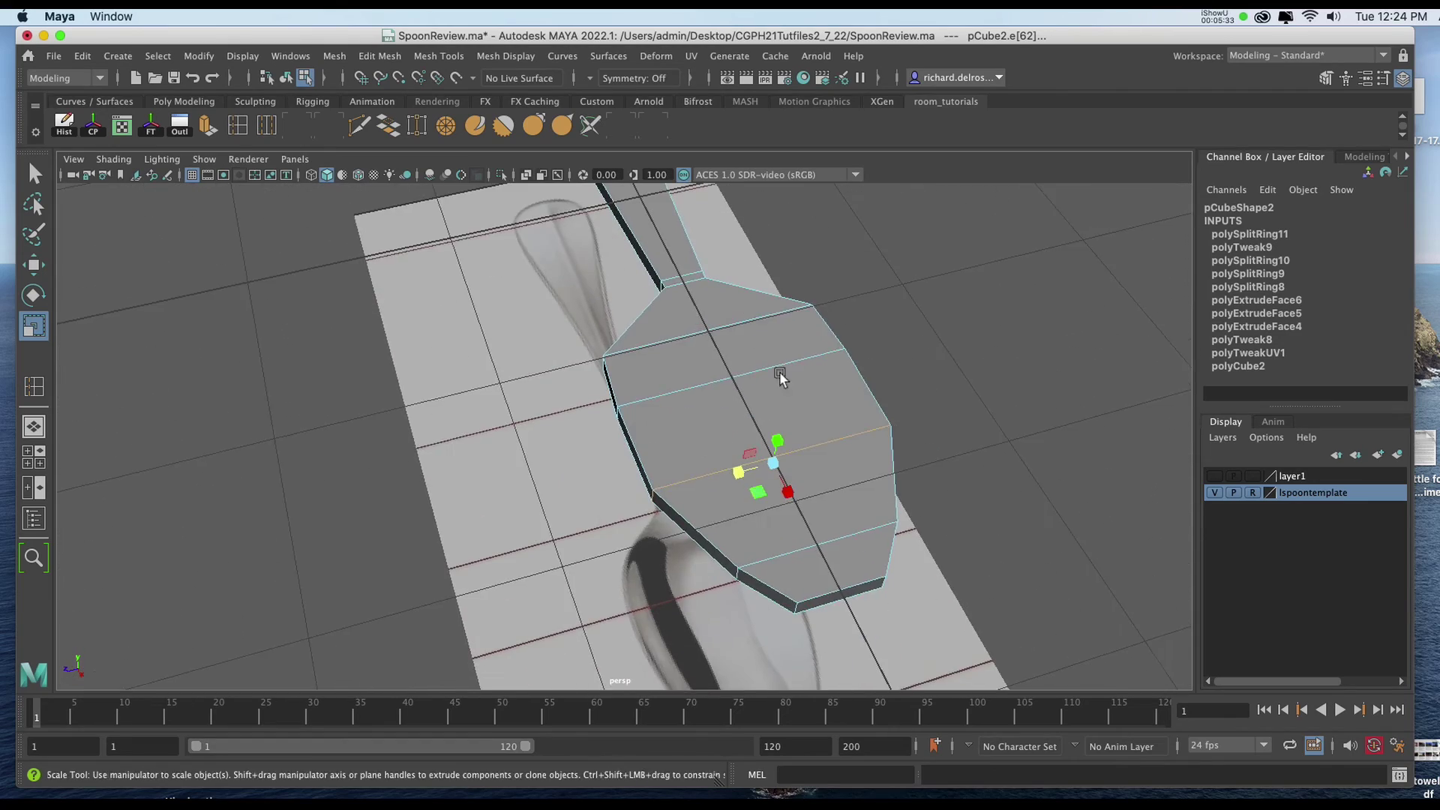
{"action": "right_click_drag", "start_coordinate": [713, 420], "coordinate": [754, 392], "text": "alt"}
{"action": "mouse_move", "coordinate": [753, 392]}
{"action": "left_mouse_down", "text": "alt"}
{"action": "mouse_move", "coordinate": [710, 427]}
{"action": "mouse_move", "coordinate": [753, 360]}
{"action": "mouse_move", "coordinate": [780, 440]}
{"action": "mouse_move", "coordinate": [844, 396]}
{"action": "mouse_move", "coordinate": [775, 408]}
{"action": "left_mouse_up", "text": "alt"}
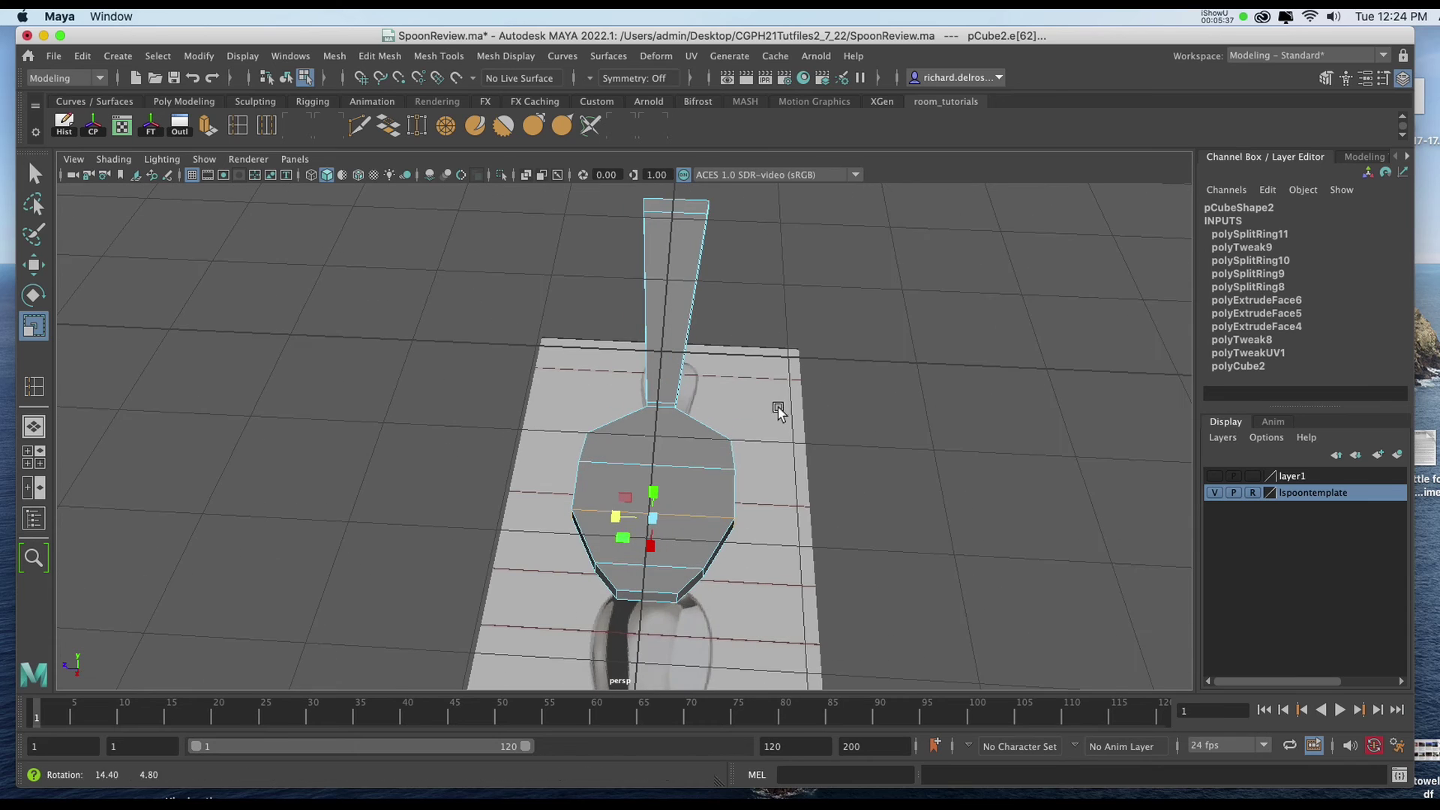
{"action": "left_click", "coordinate": [236, 125]}
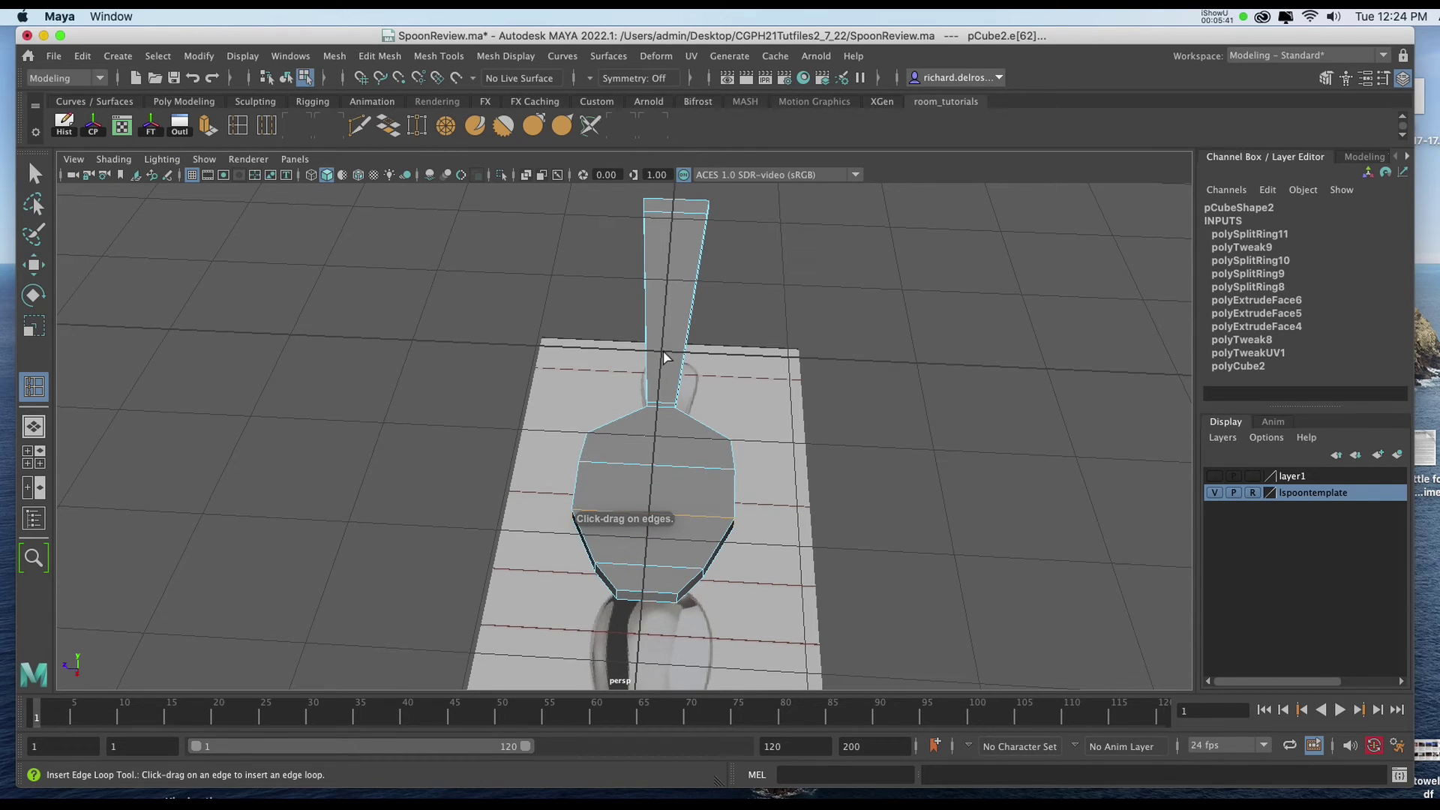
{"action": "key", "text": "F8"}
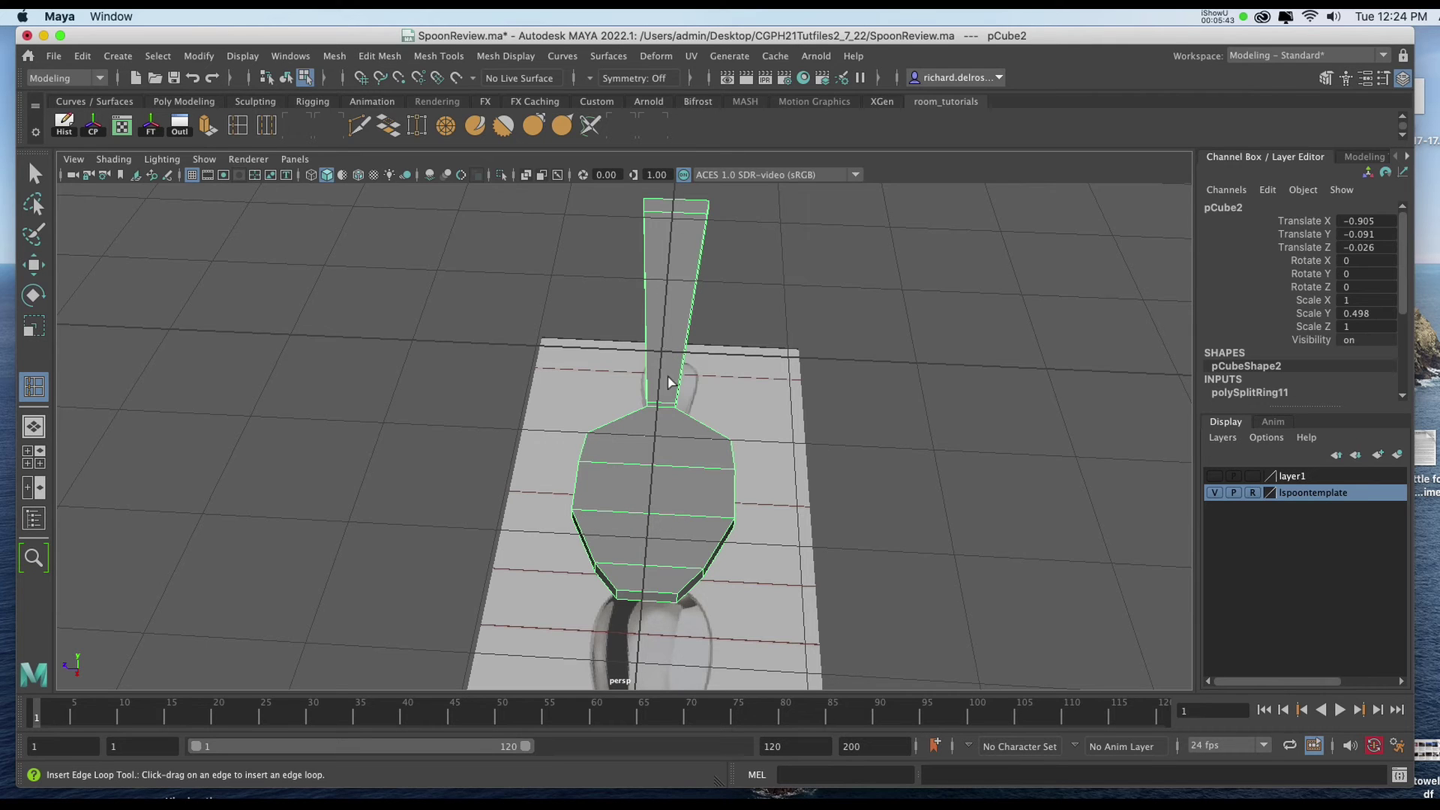
{"action": "left_click", "coordinate": [663, 408]}
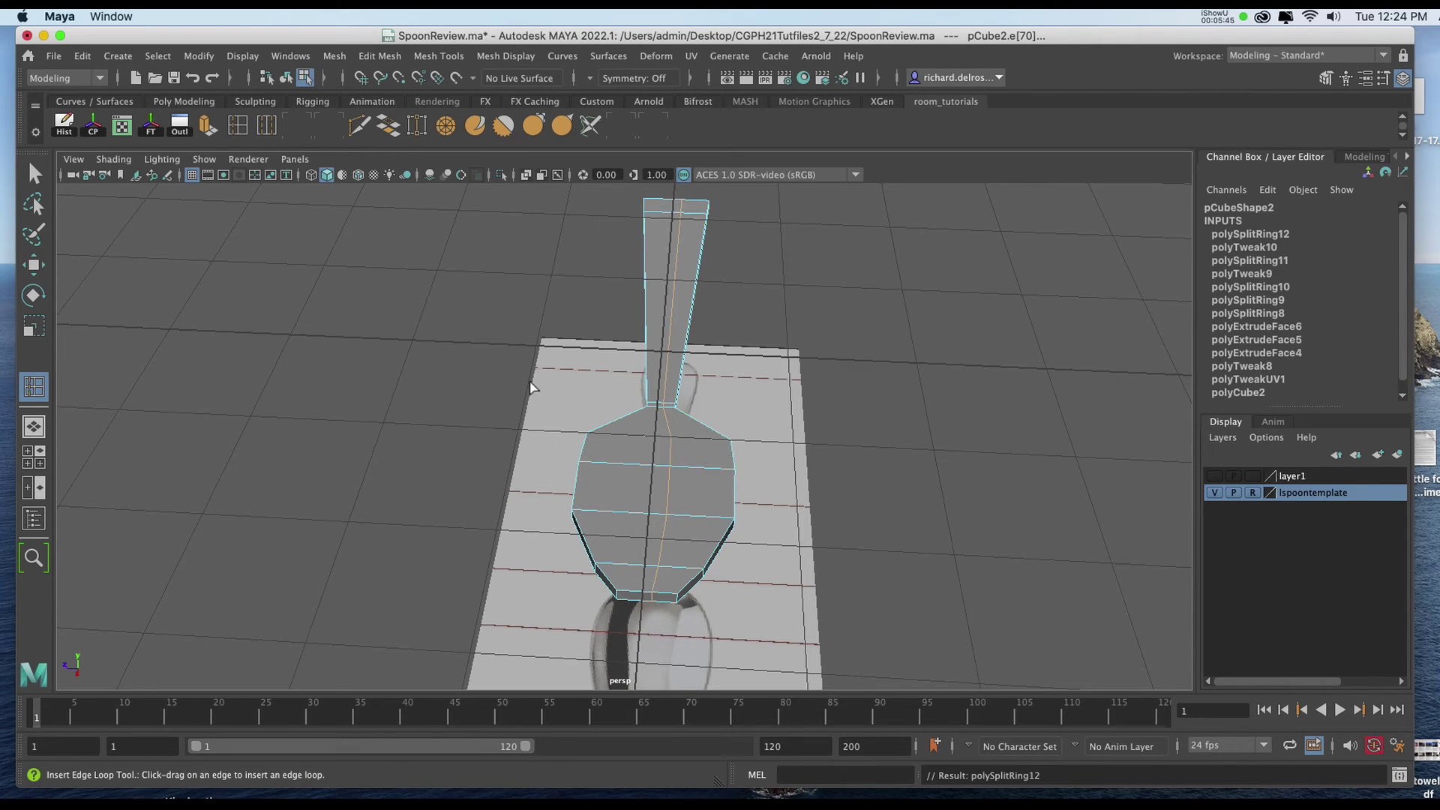
Try to move the lengthwise edge loop onto the spoon's centerline in the top view
{"action": "key", "text": "space"}
{"action": "key", "text": "space"}
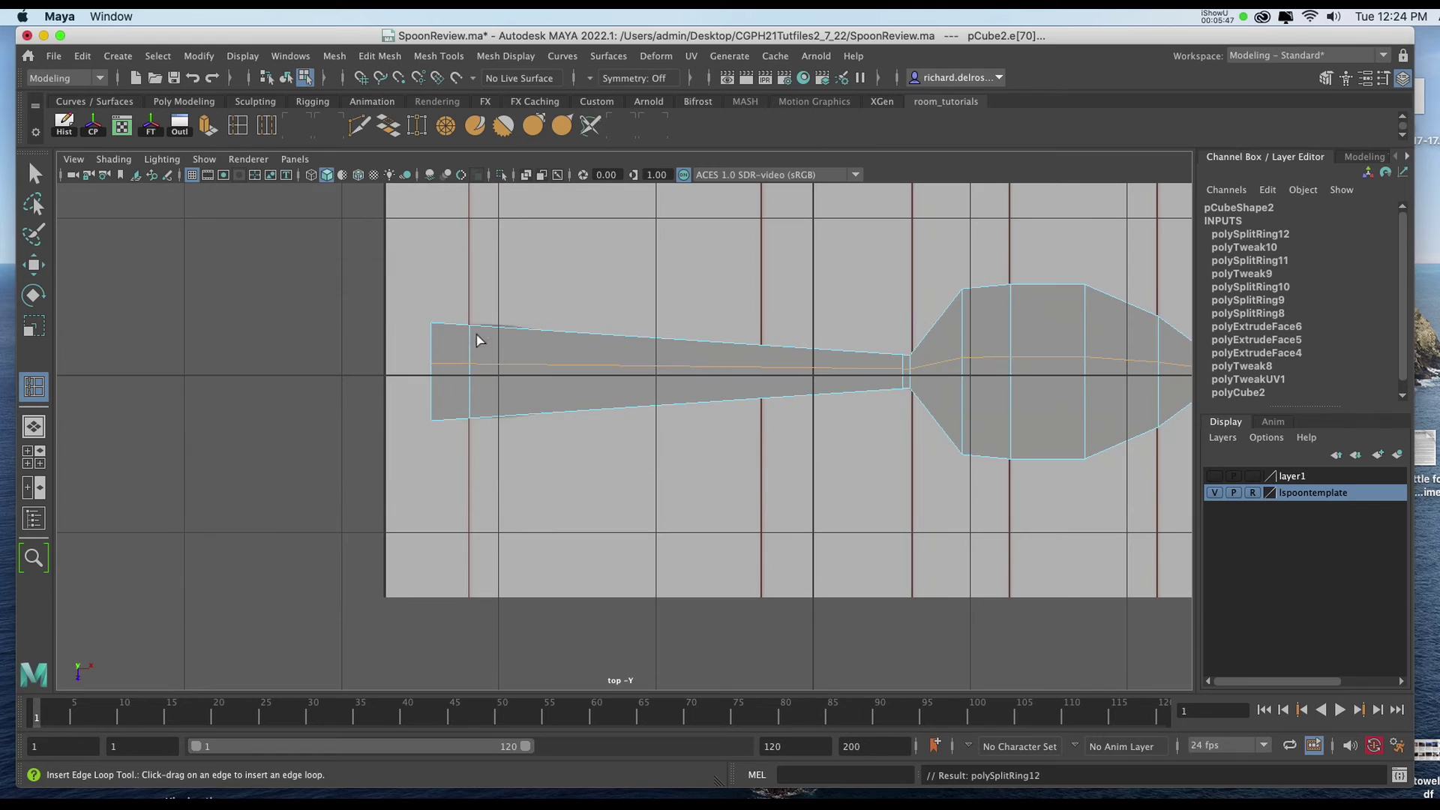
{"action": "key", "text": "w"}
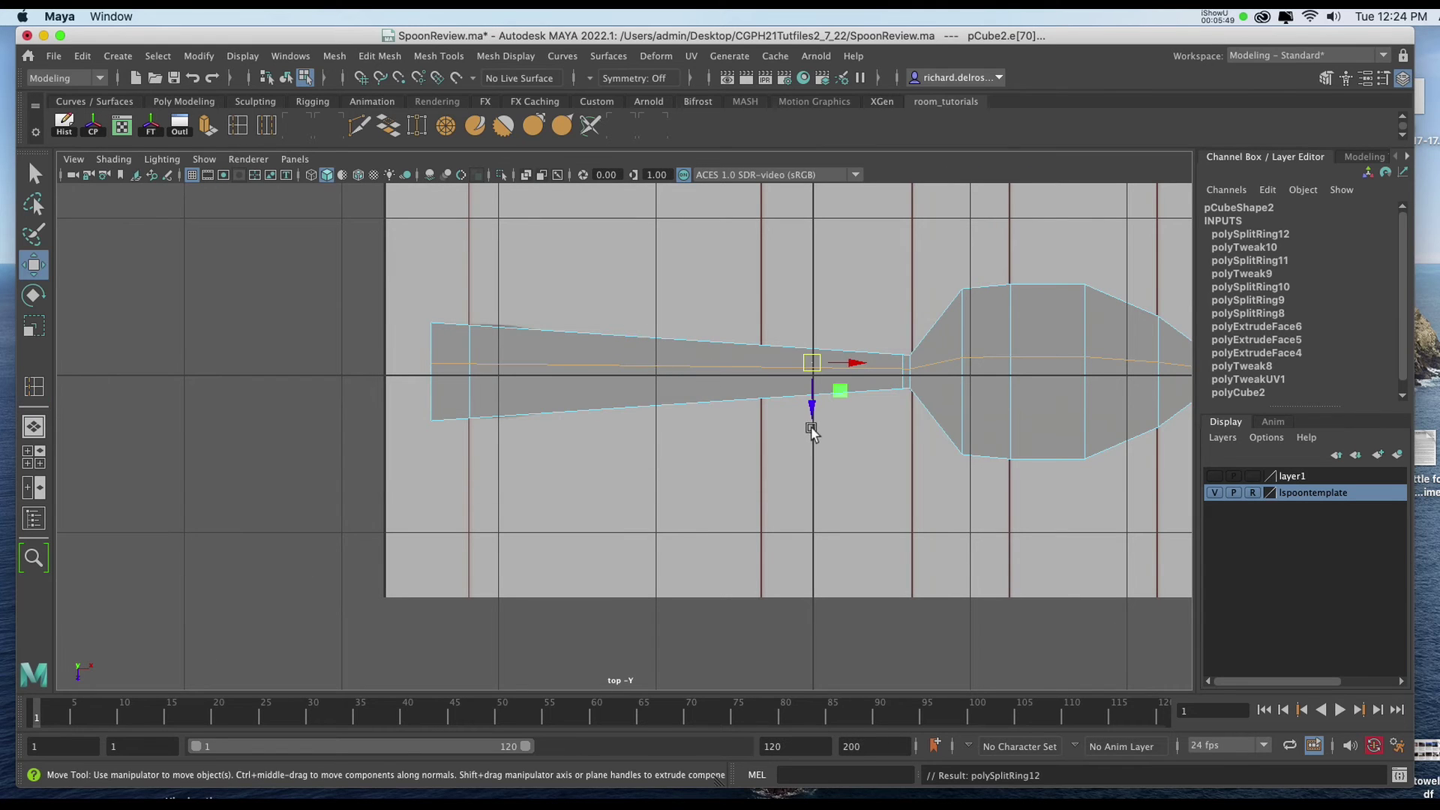
{"action": "left_click_drag", "start_coordinate": [813, 418], "coordinate": [814, 425]}
{"action": "key", "text": "z"}
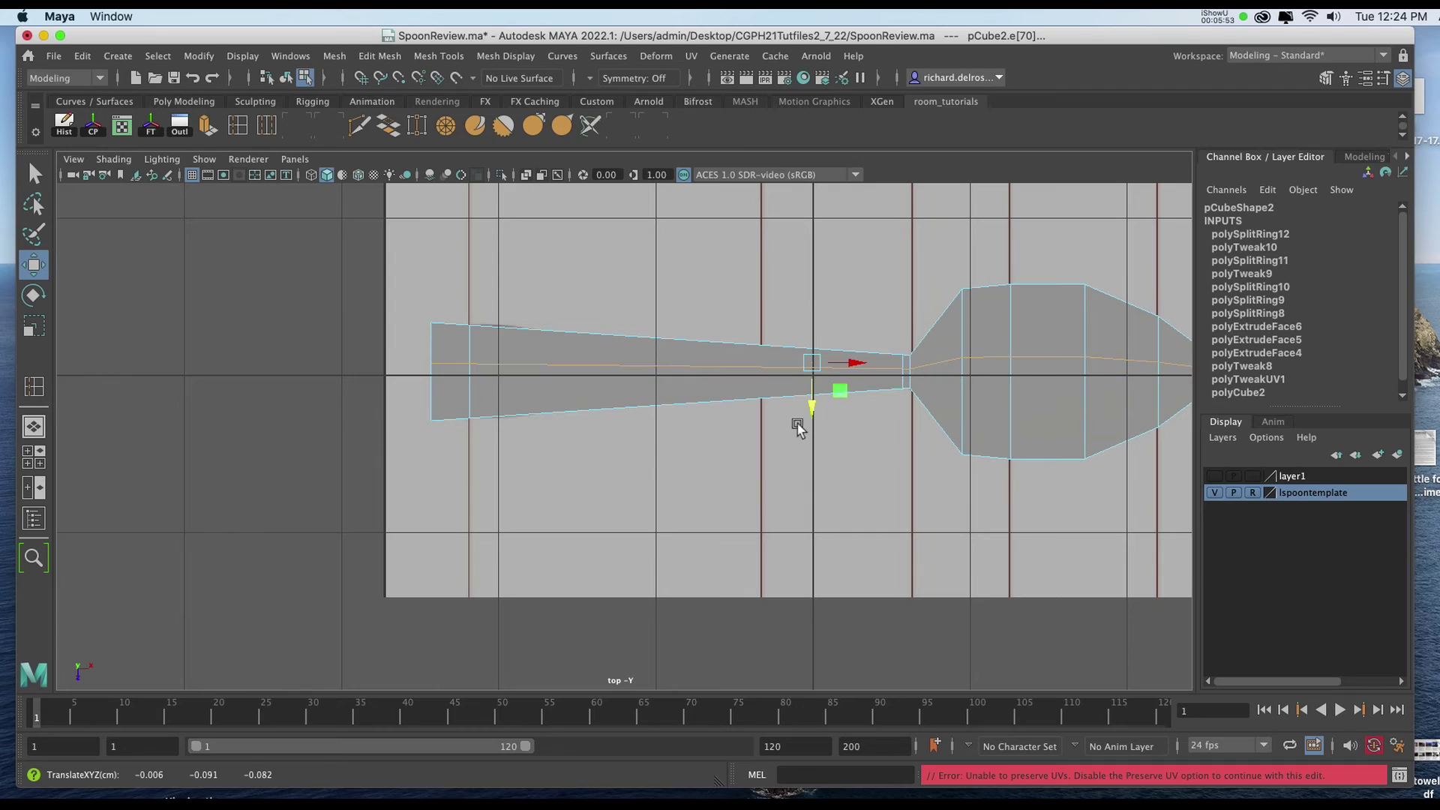
With Preserve UVs off, lower the bowl's four inner center vertices to about Y -0.37 to hollow it and check the smooth preview
{"action": "key", "text": "space"}
{"action": "key", "text": "space"}
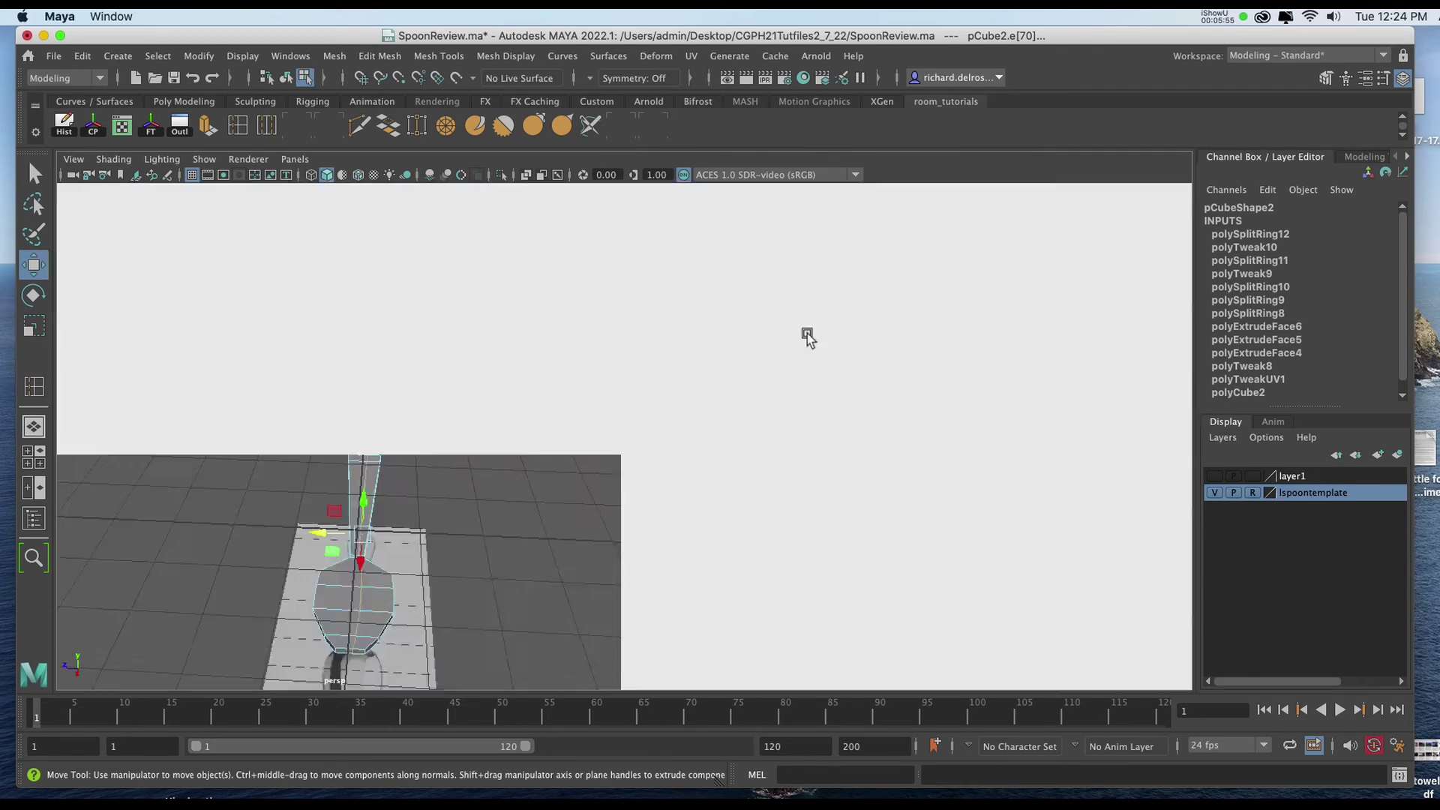
{"action": "left_click_drag", "start_coordinate": [826, 338], "coordinate": [647, 450], "text": "alt"}
{"action": "right_click_drag", "start_coordinate": [644, 427], "coordinate": [576, 431]}
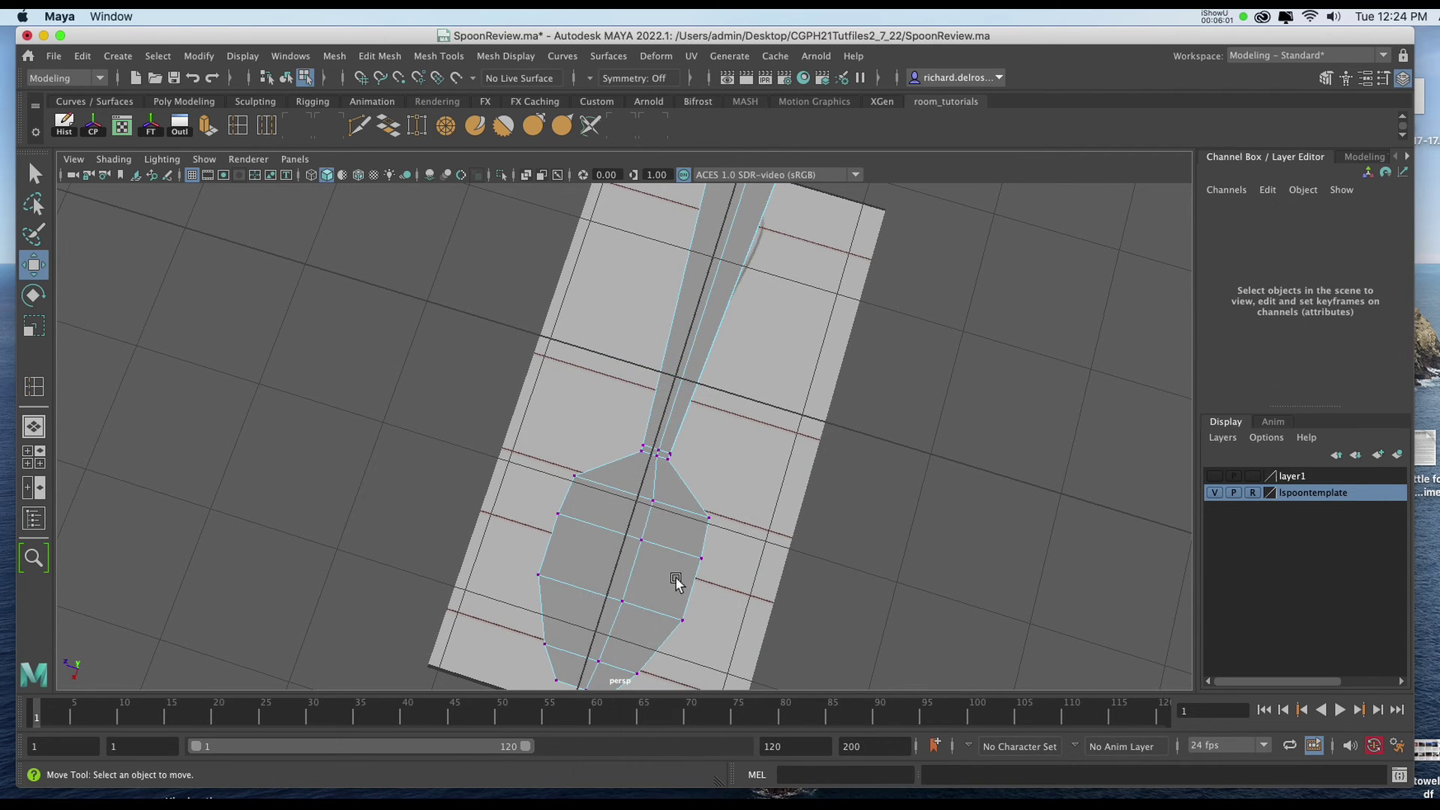
{"action": "left_click_drag", "start_coordinate": [676, 581], "coordinate": [646, 464], "text": "alt"}
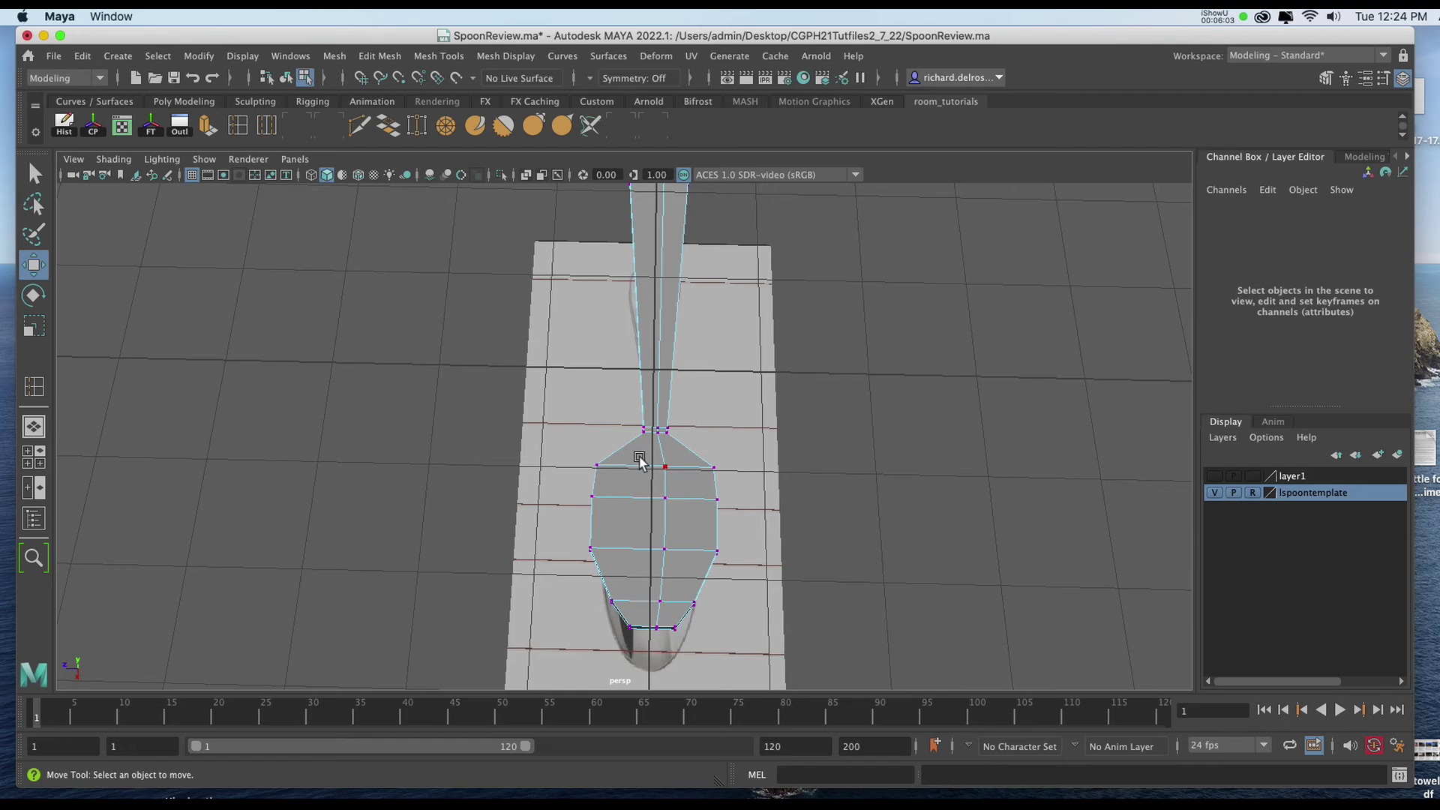
{"action": "left_click_drag", "start_coordinate": [643, 528], "coordinate": [678, 629]}
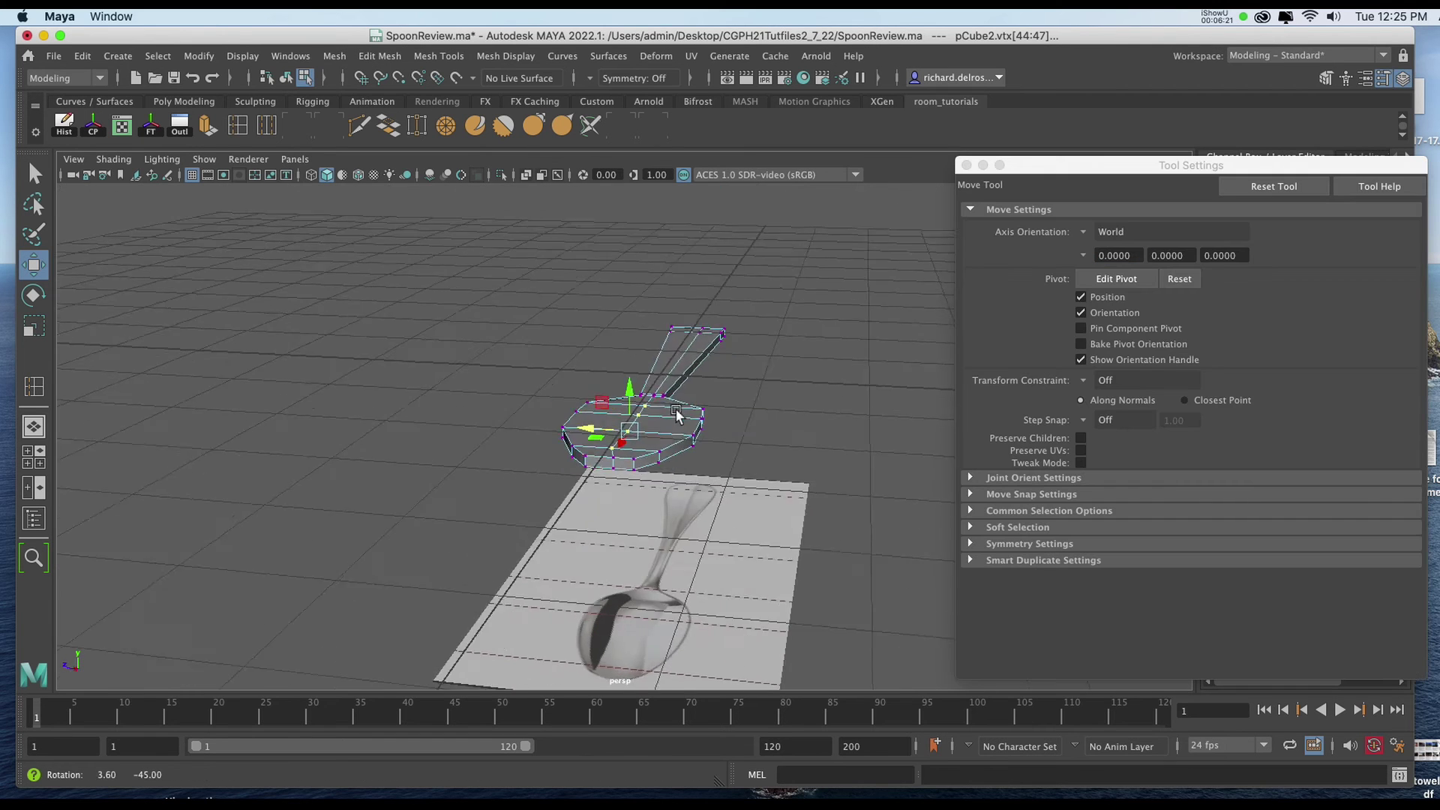
{"action": "left_click_drag", "start_coordinate": [676, 414], "coordinate": [573, 382], "text": "alt"}
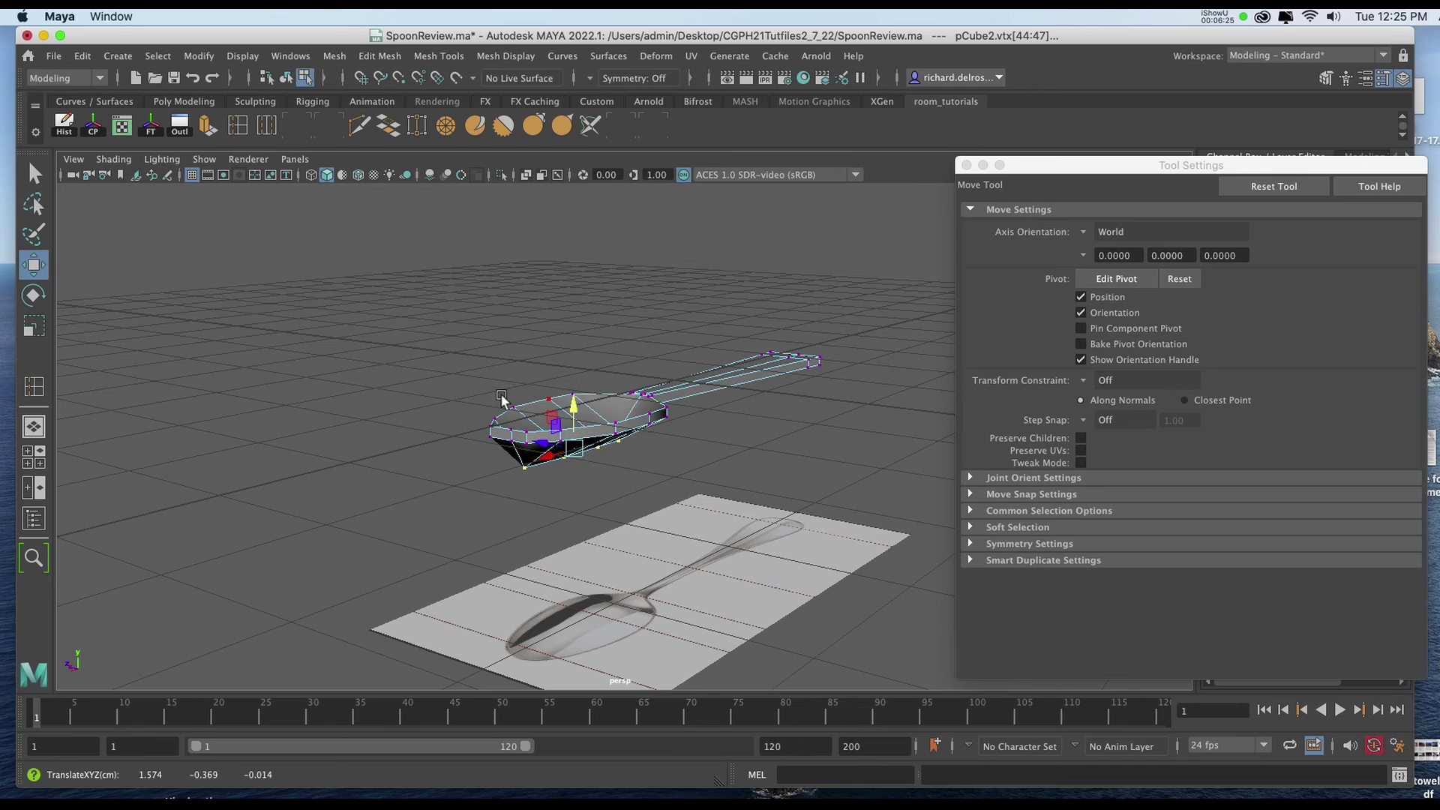
{"action": "left_click_drag", "start_coordinate": [501, 398], "coordinate": [585, 428], "text": "alt"}
{"action": "right_click_drag", "start_coordinate": [585, 427], "coordinate": [609, 443], "text": "alt"}
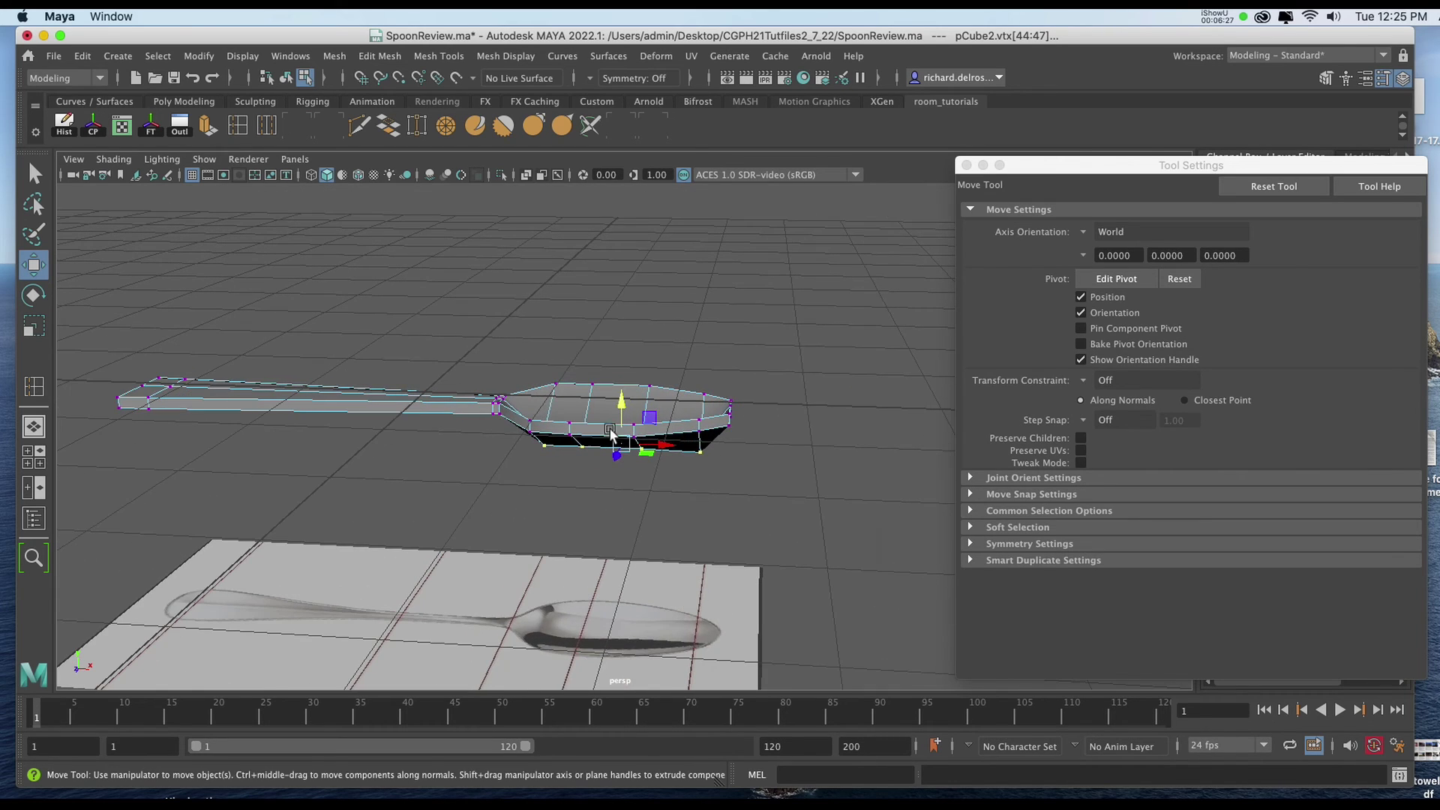
{"action": "key", "text": "3"}
{"action": "left_click_drag", "start_coordinate": [653, 434], "coordinate": [589, 403], "text": "alt"}
{"action": "right_click_drag", "start_coordinate": [589, 403], "coordinate": [592, 444], "text": "alt"}
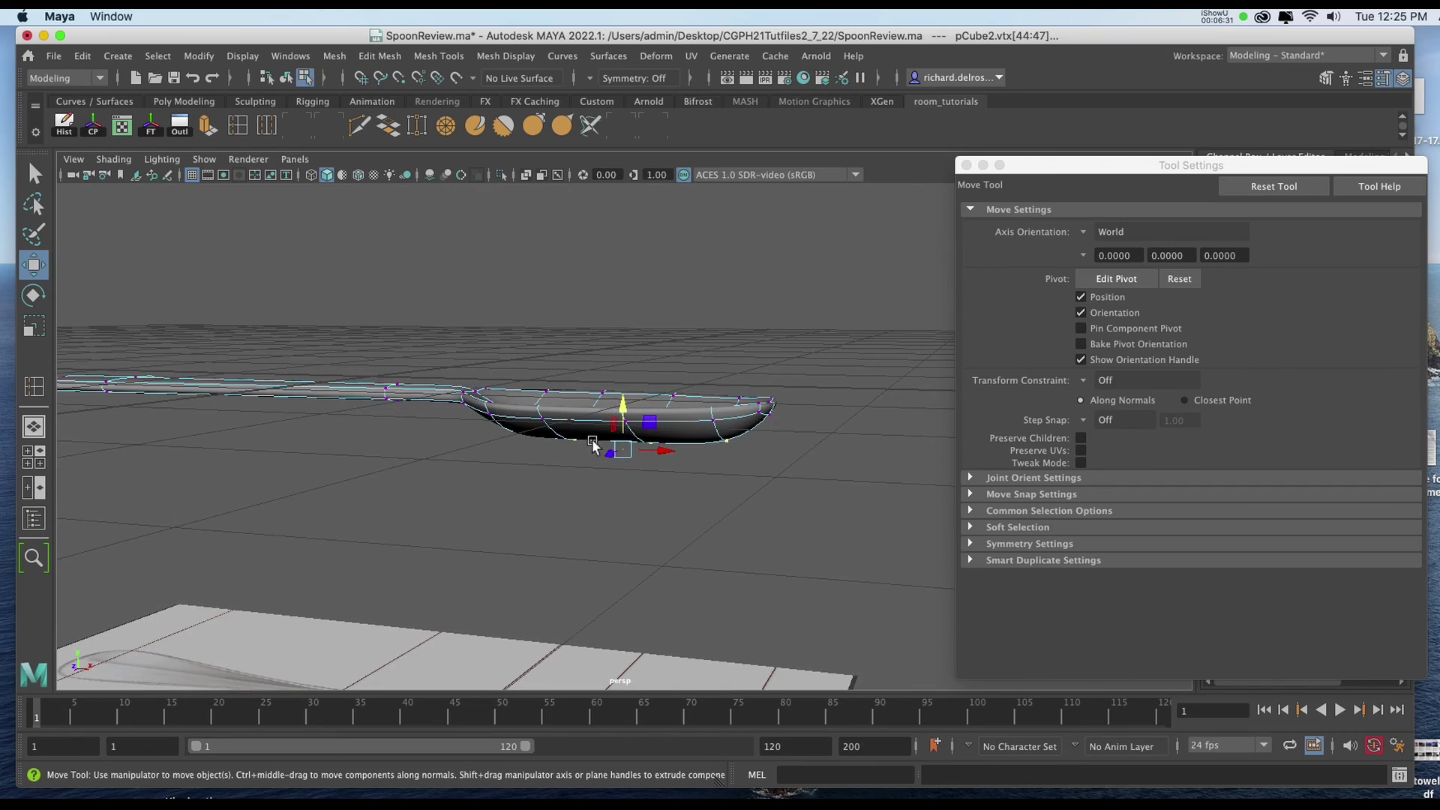
Lower the two middle center vertices of the bowl to about Y -0.475 and check the rounder underside in smooth preview
{"action": "left_click_drag", "start_coordinate": [565, 450], "coordinate": [460, 560], "text": "alt"}
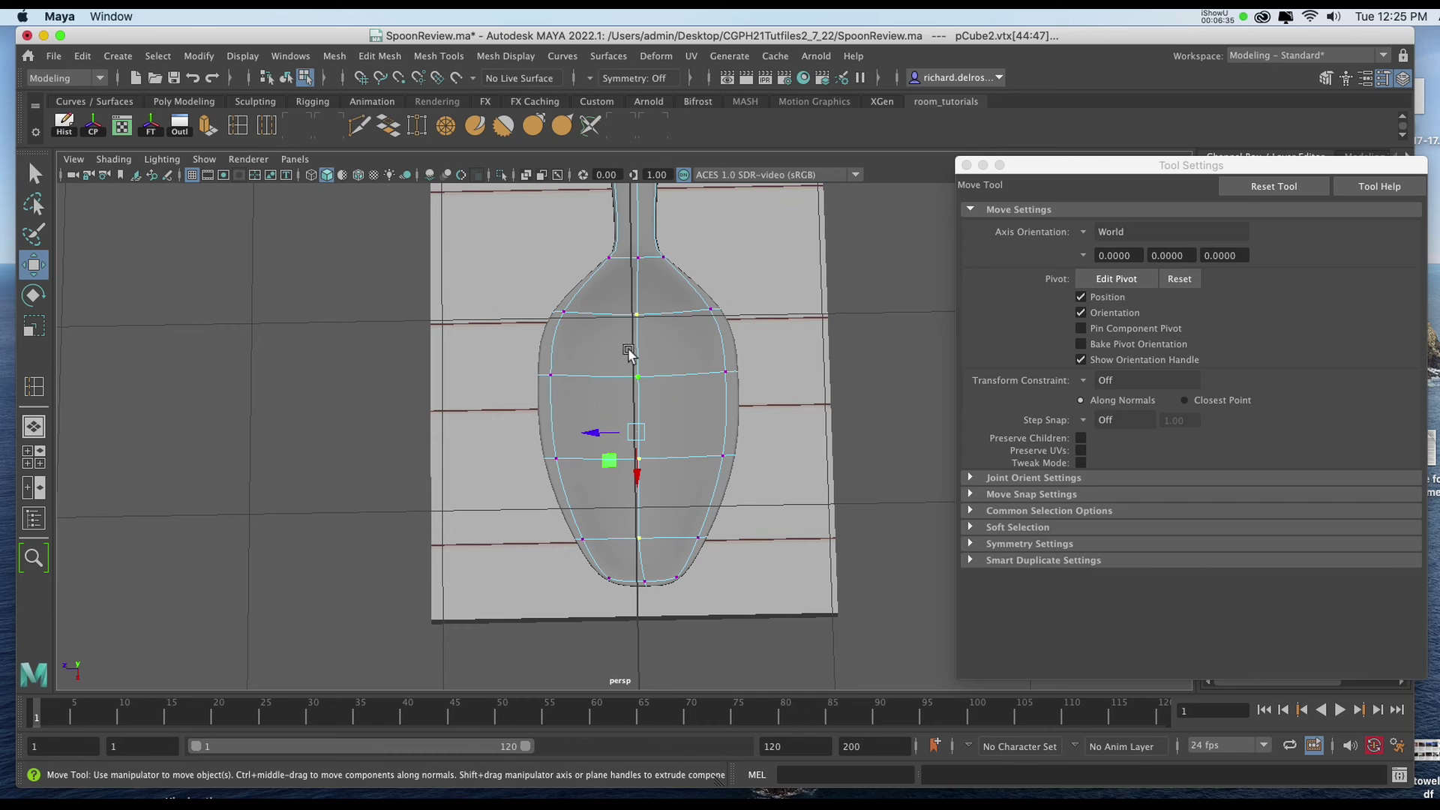
{"action": "key", "text": "1"}
{"action": "left_click_drag", "start_coordinate": [613, 362], "coordinate": [608, 425]}
{"action": "key", "text": "3"}
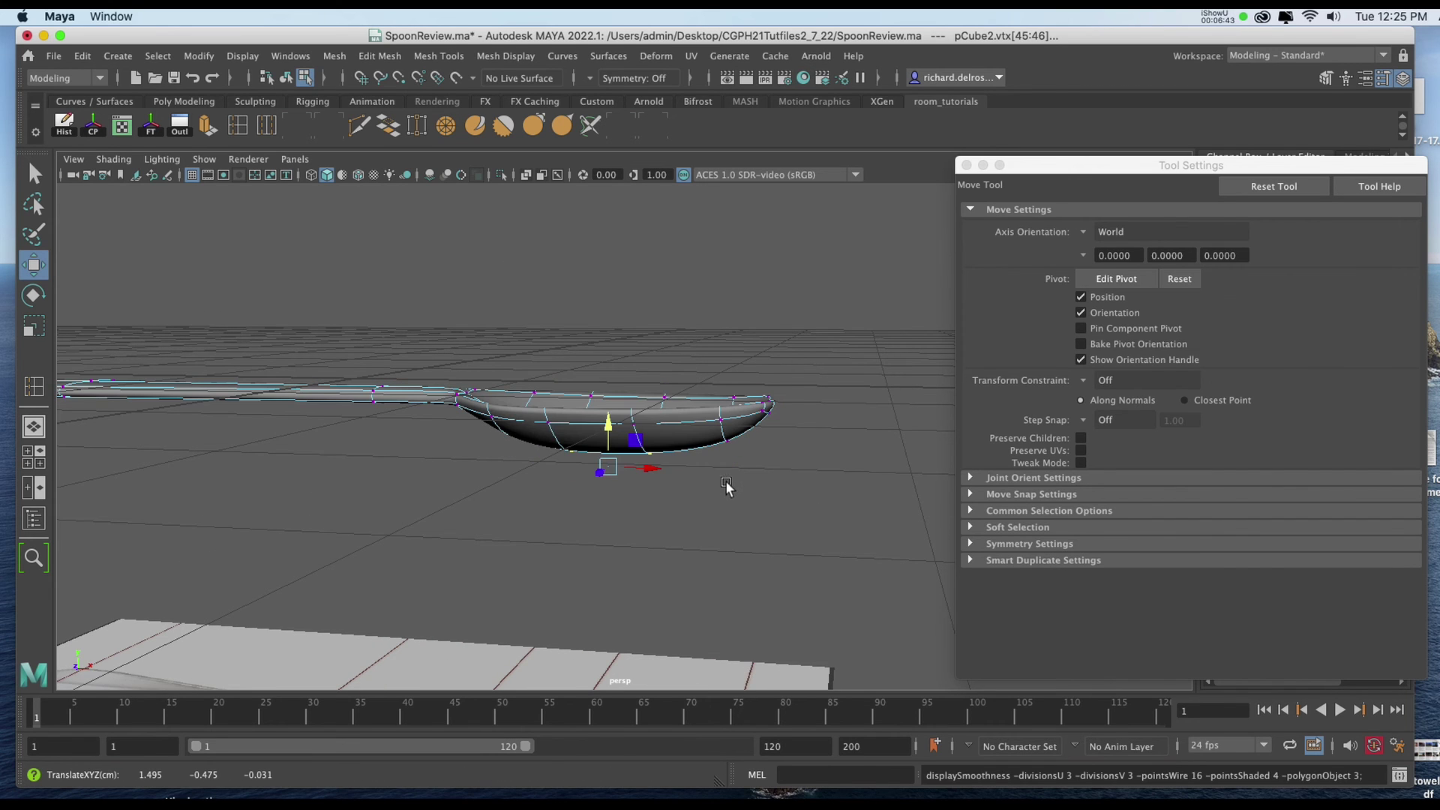
{"action": "left_click_drag", "start_coordinate": [748, 475], "coordinate": [484, 380], "text": "alt"}
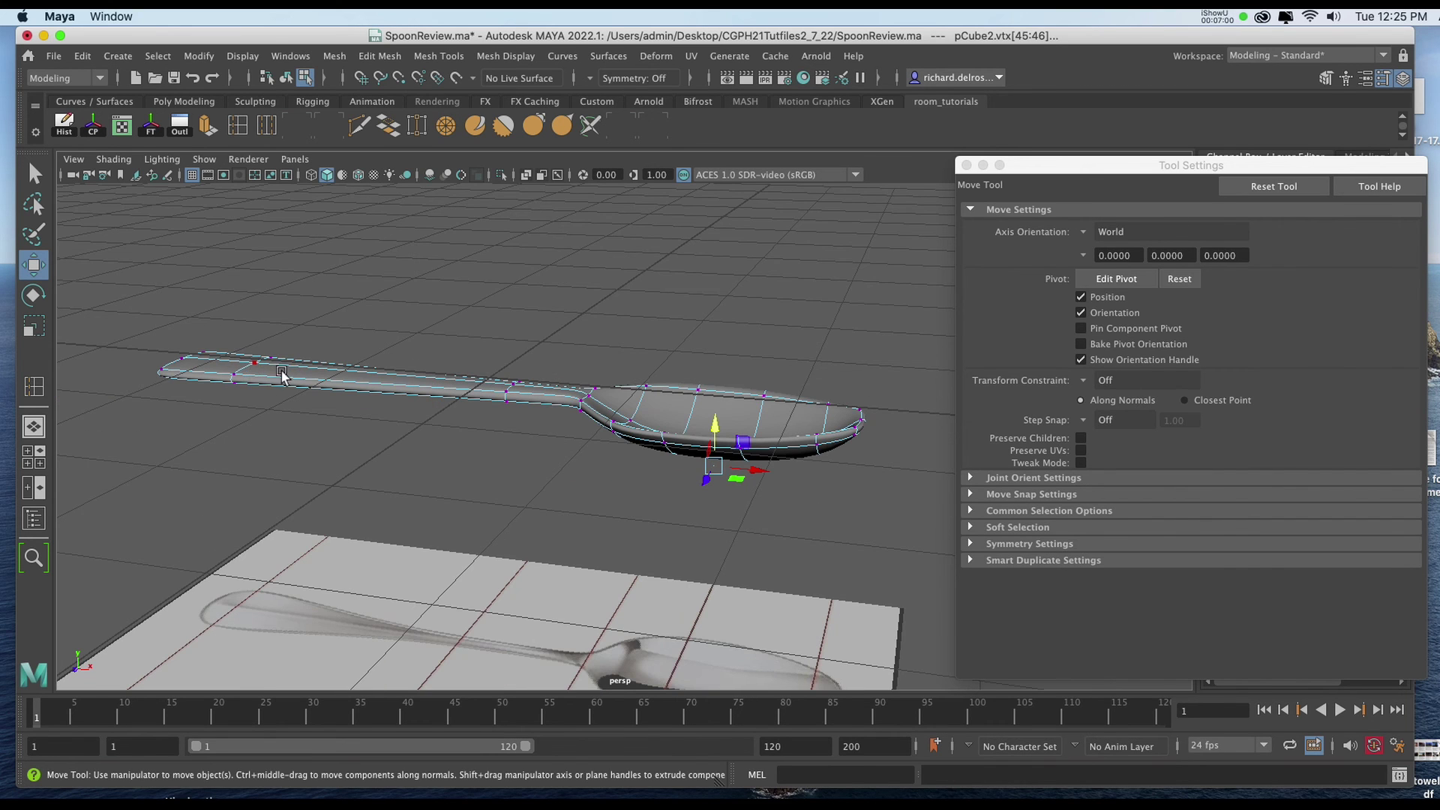
Select all handle vertices before the neck in the front view, move them up and slightly away from the bowl, and check the smooth preview
{"action": "key", "text": "1"}
{"action": "left_click_drag", "start_coordinate": [298, 392], "coordinate": [516, 450], "text": "alt"}
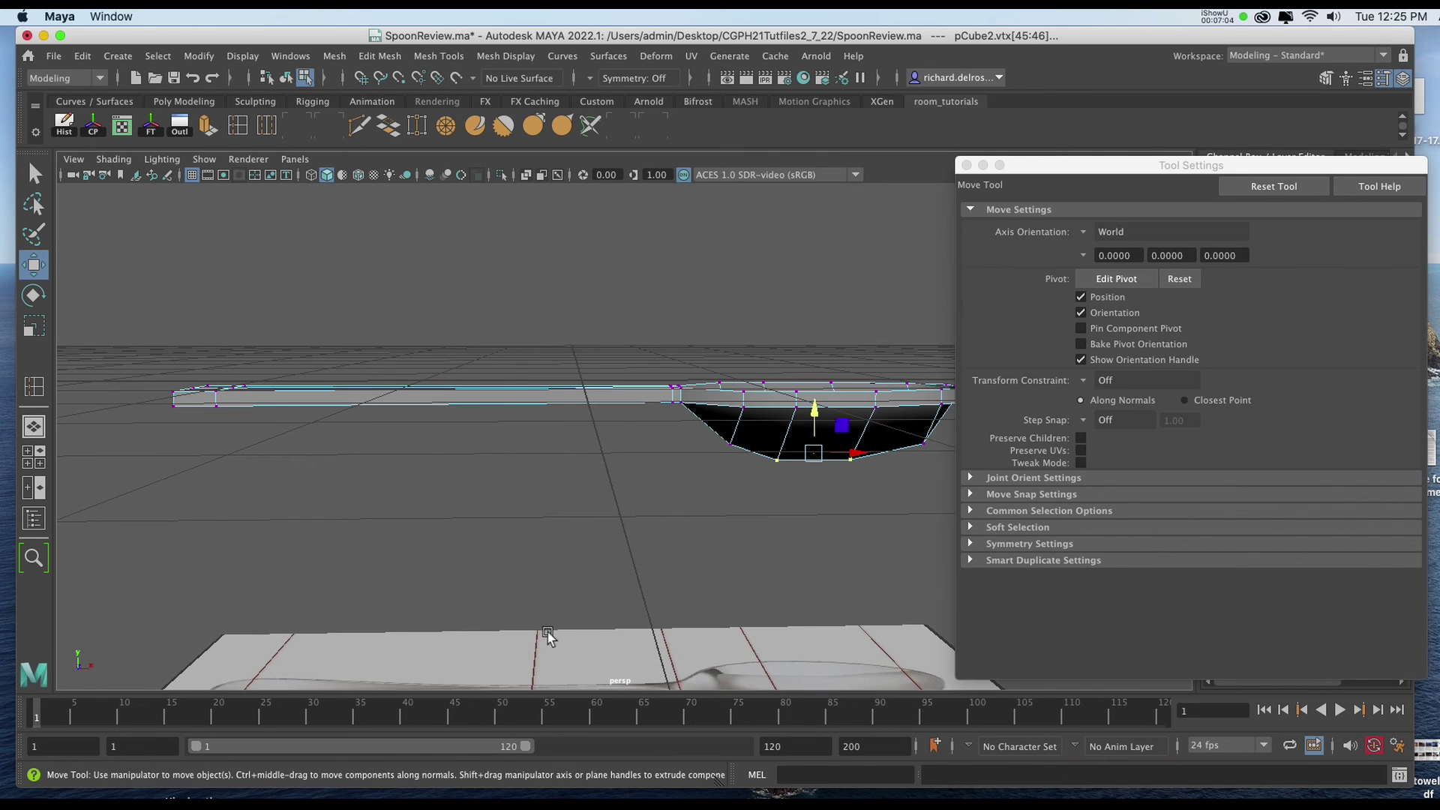
{"action": "key", "text": "space"}
{"action": "key", "text": "space"}
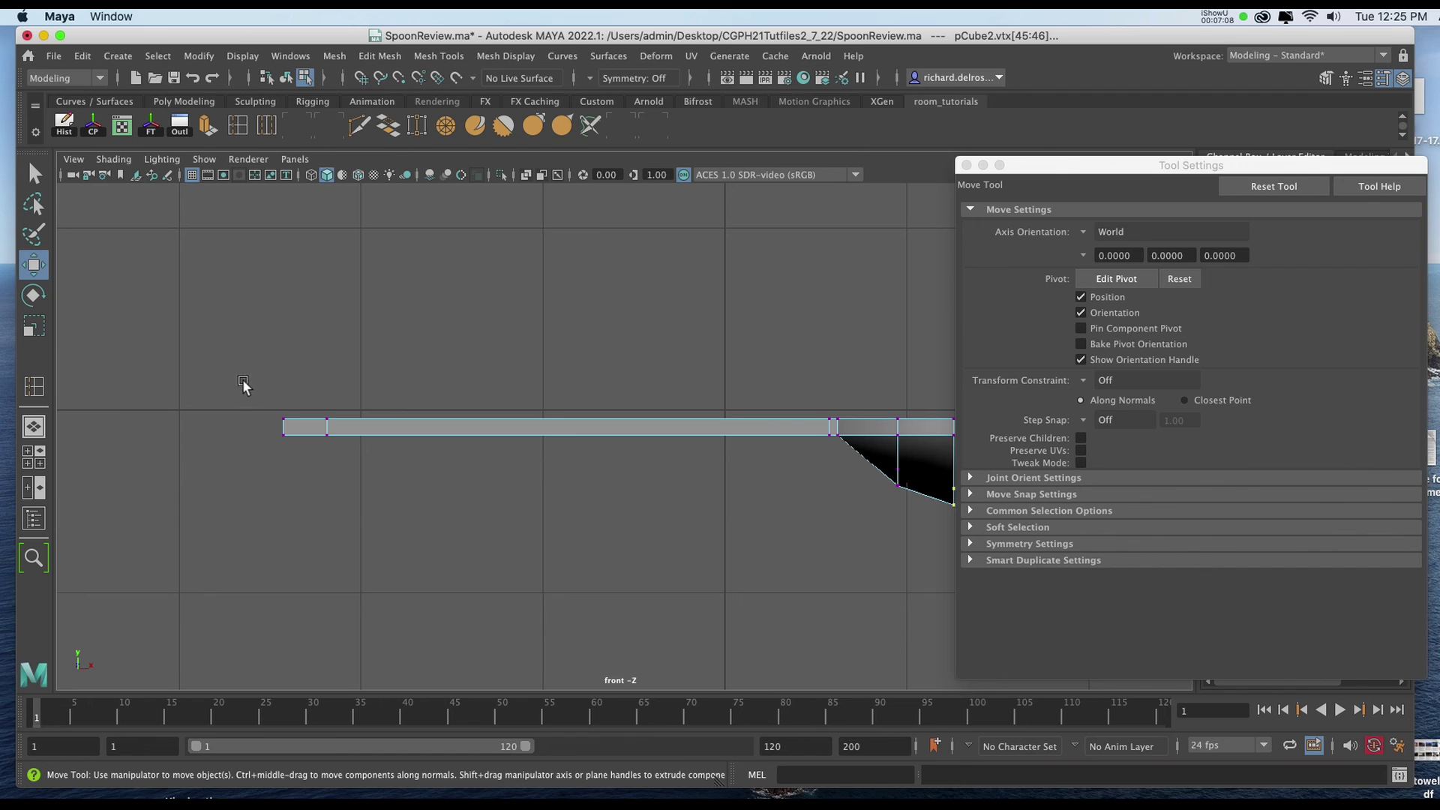
{"action": "left_click_drag", "start_coordinate": [248, 379], "coordinate": [830, 520]}
{"action": "scroll", "coordinate": [795, 510], "scroll_direction": "up", "scroll_amount": 5}
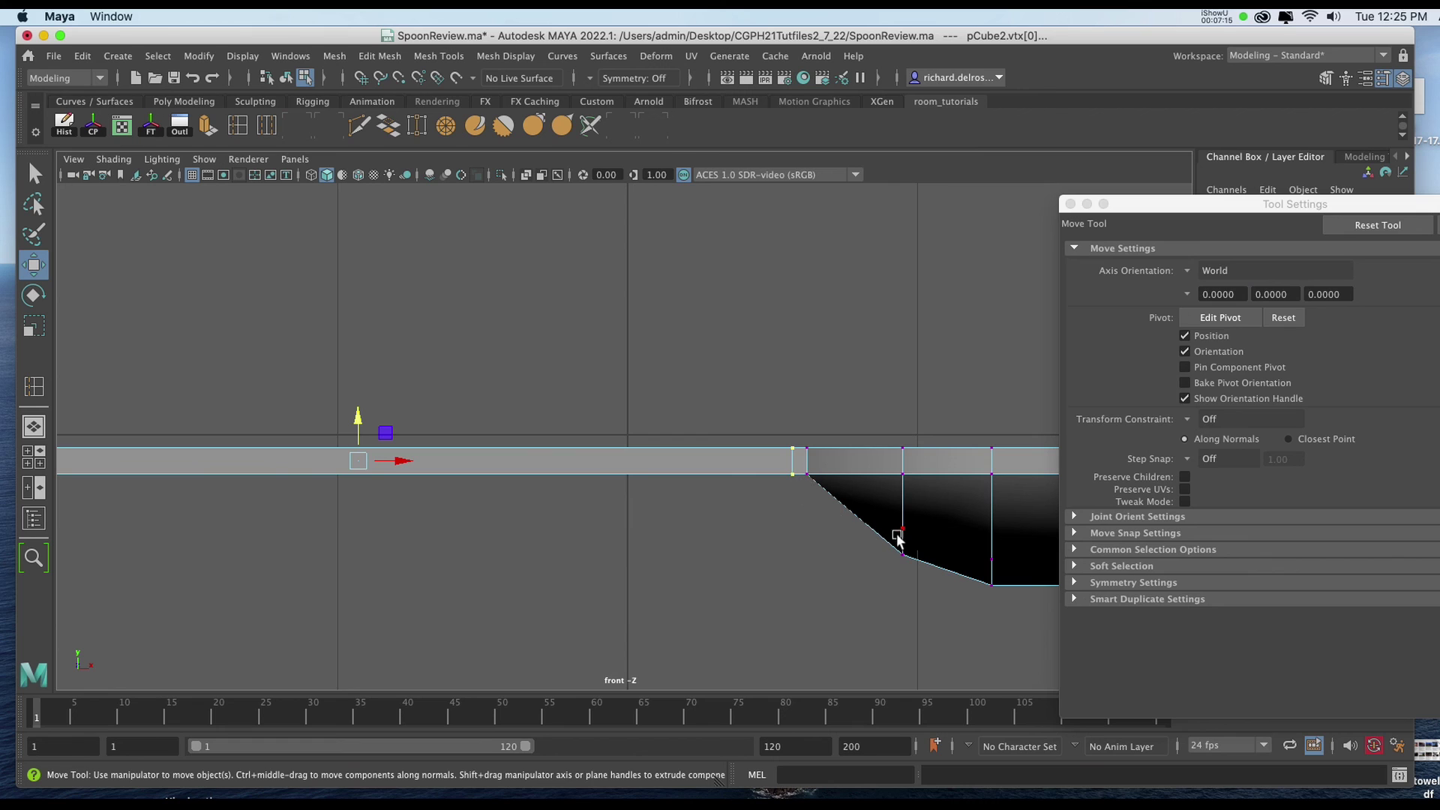
{"action": "mouse_move", "coordinate": [369, 425]}
{"action": "left_mouse_down"}
{"action": "mouse_move", "coordinate": [367, 382]}
{"action": "mouse_move", "coordinate": [403, 424]}
{"action": "mouse_move", "coordinate": [381, 424]}
{"action": "left_mouse_up"}
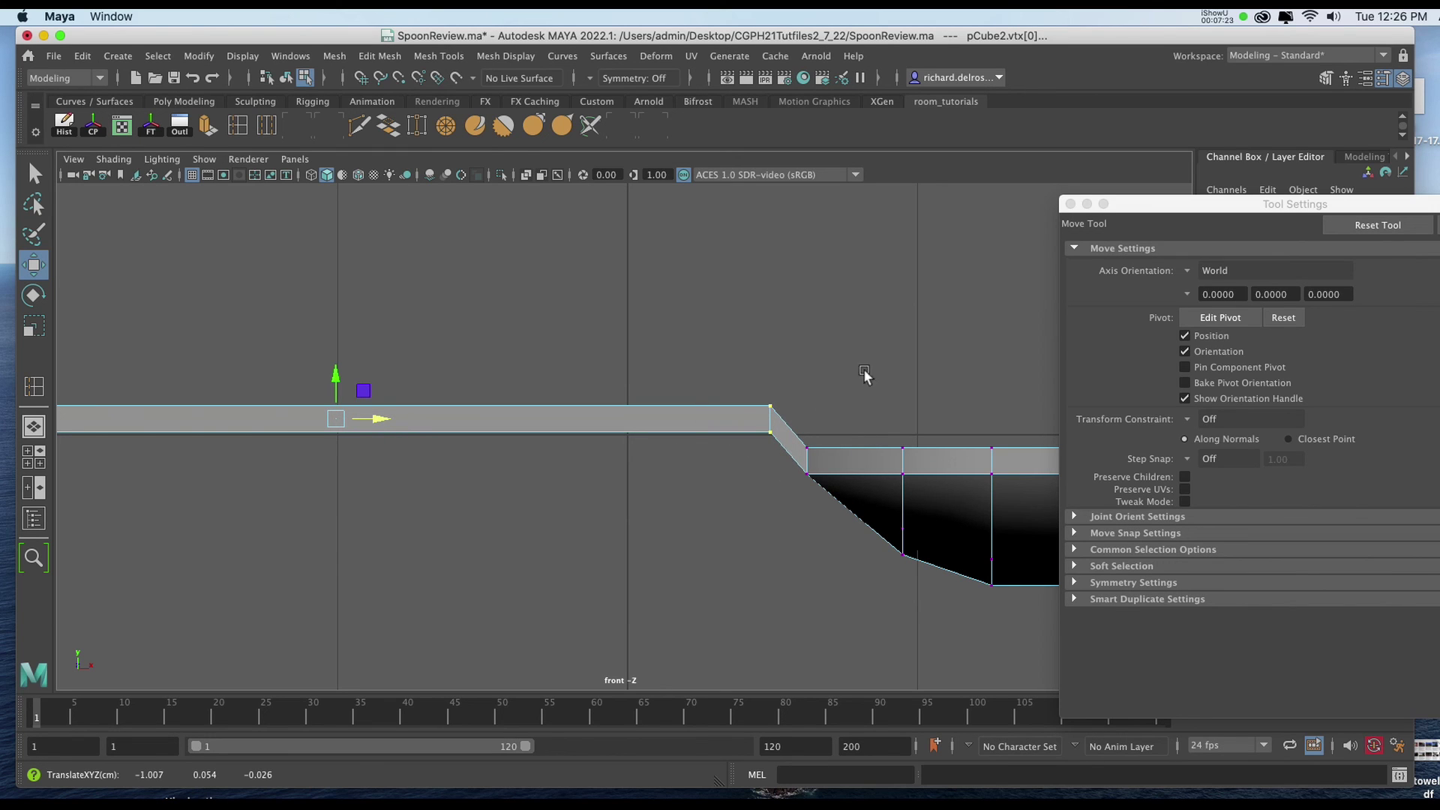
{"action": "key", "text": "3"}
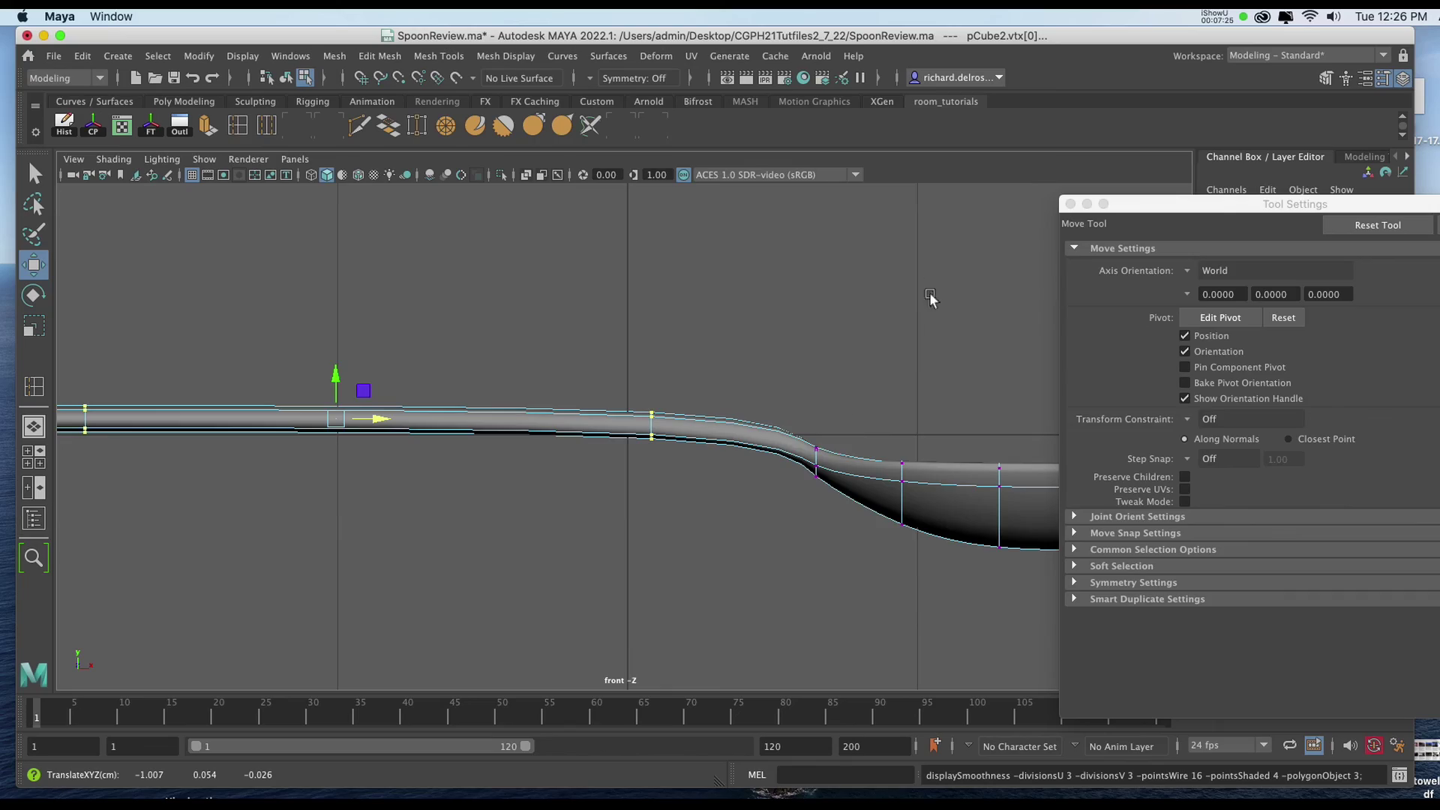
Return to object mode in the perspective view, inspect the smoothed spoon and save the scene
{"action": "key", "text": "space"}
{"action": "key", "text": "space"}
{"action": "key", "text": "space"}
{"action": "left_click_drag", "start_coordinate": [825, 315], "coordinate": [606, 362], "text": "alt"}
{"action": "right_click_drag", "start_coordinate": [608, 364], "coordinate": [699, 323]}
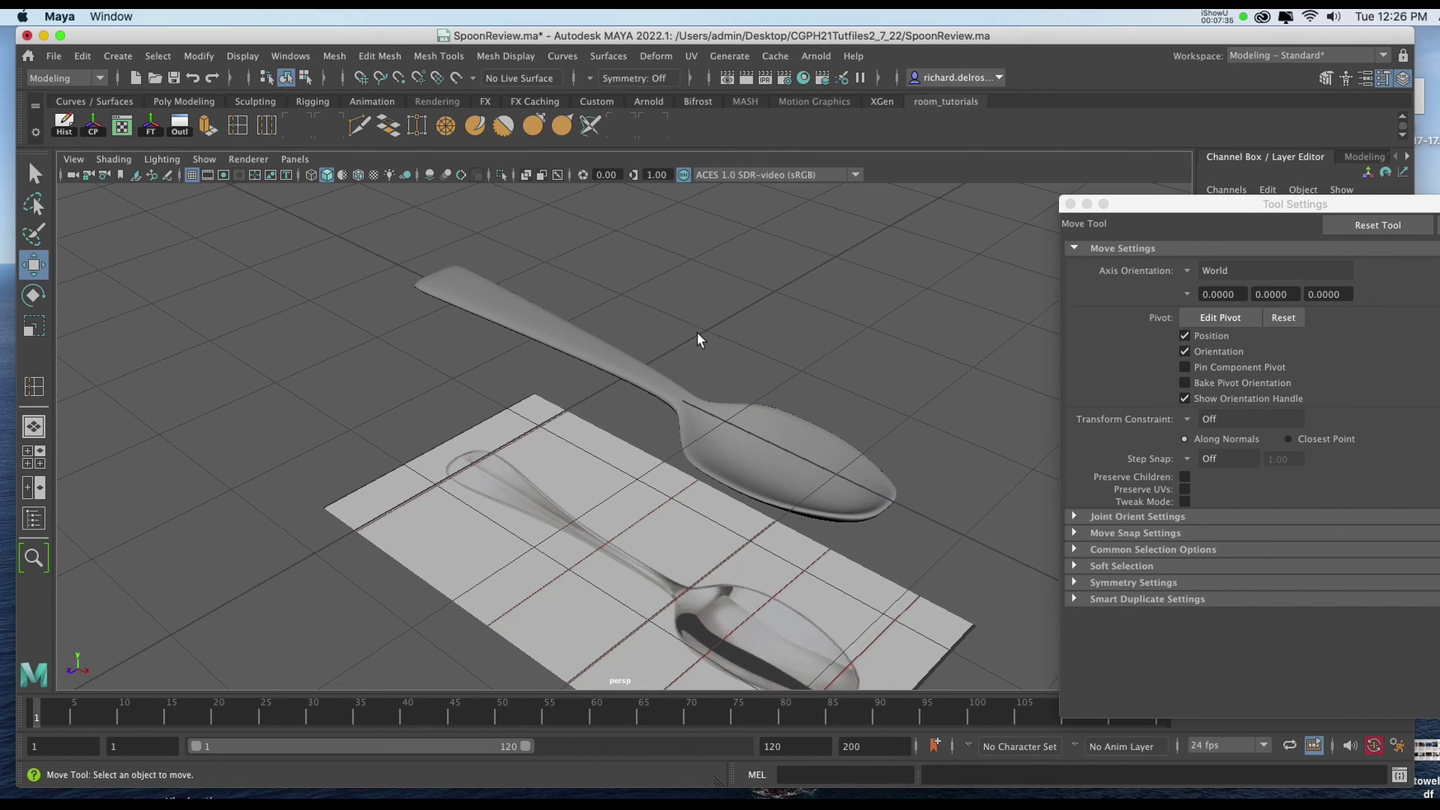
{"action": "key", "text": "super+s"}
{"action": "right_click_drag", "start_coordinate": [694, 330], "coordinate": [726, 338], "text": "alt"}
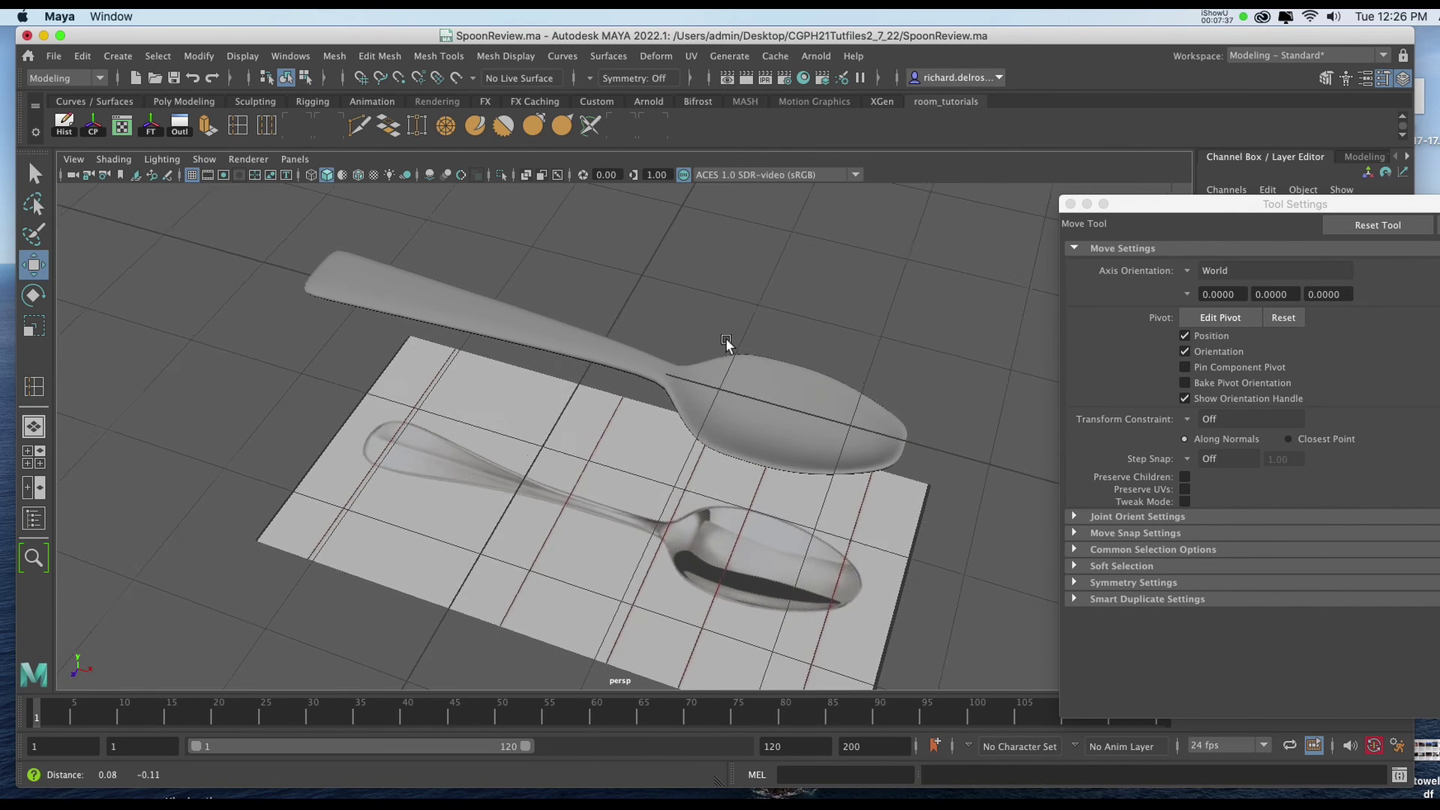